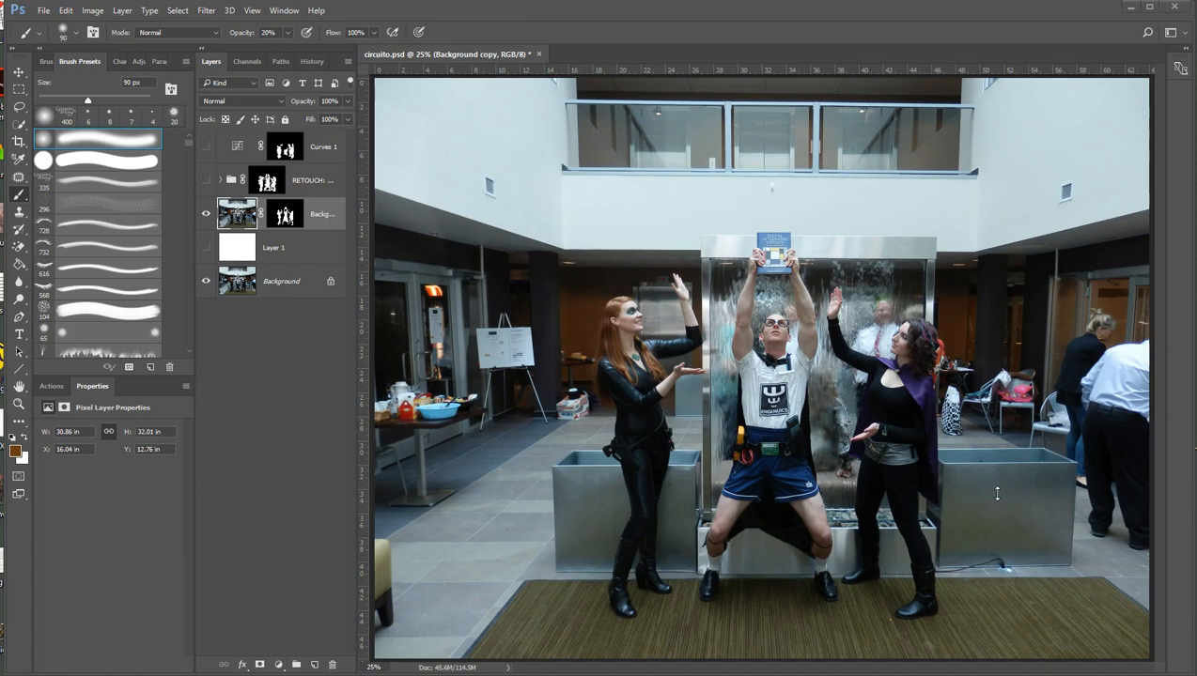
Show the white Layer 1 behind the masked figures and inspect the cutout edges around the red-haired woman's arms
click(18, 128)
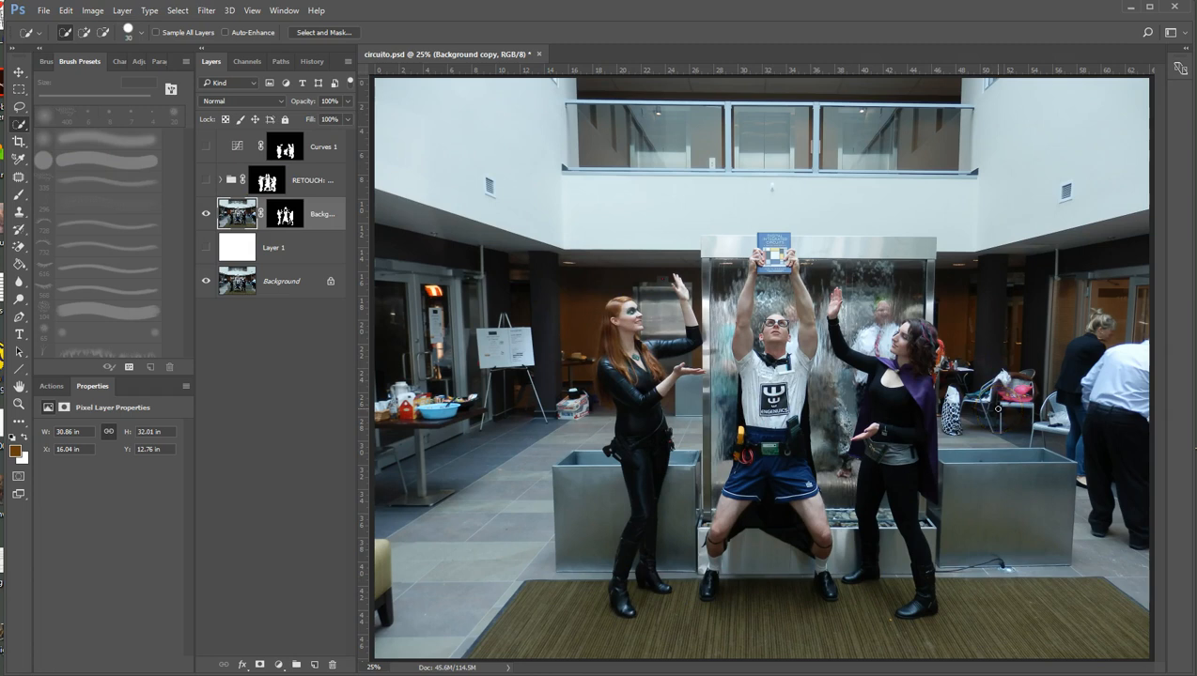
click(206, 248)
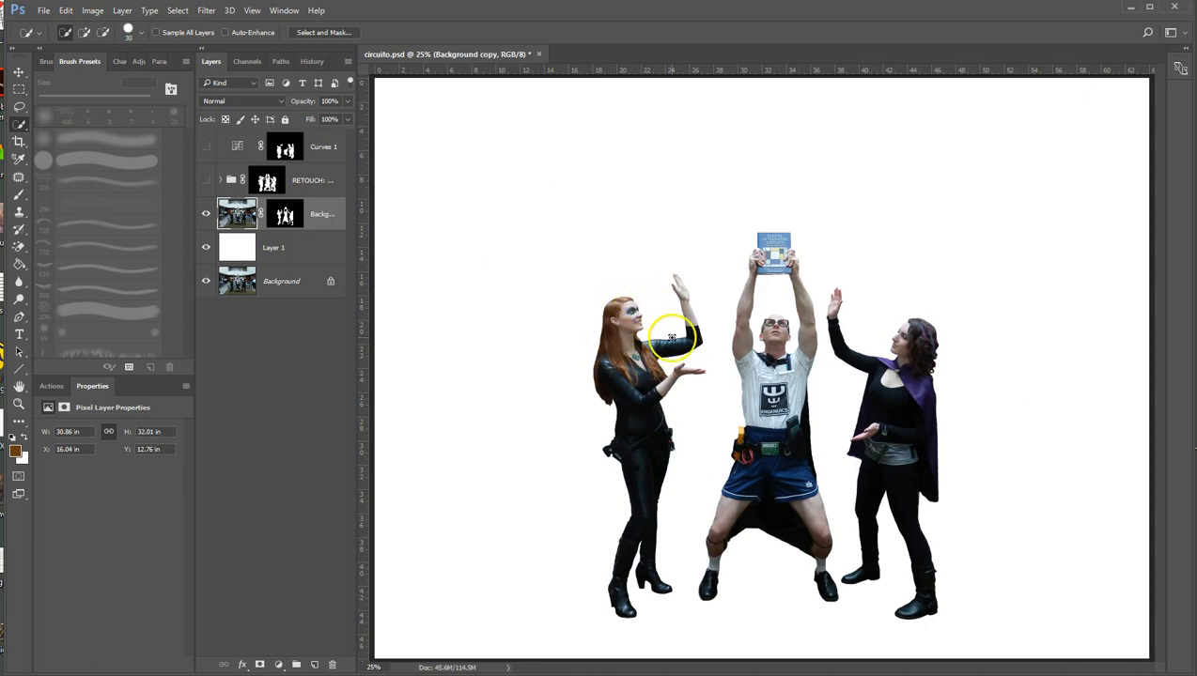
scroll(694, 361, up, 8)
scroll(654, 363, up, 1)
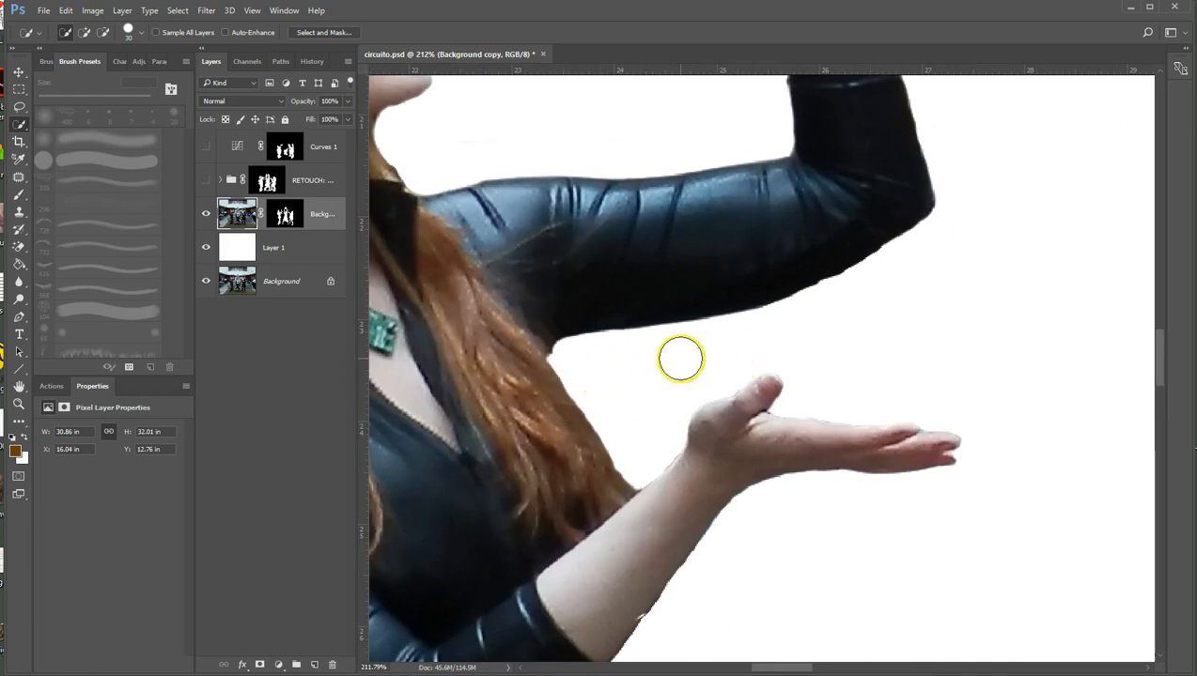
scroll(680, 359, down, 4)
scroll(680, 359, down, 4)
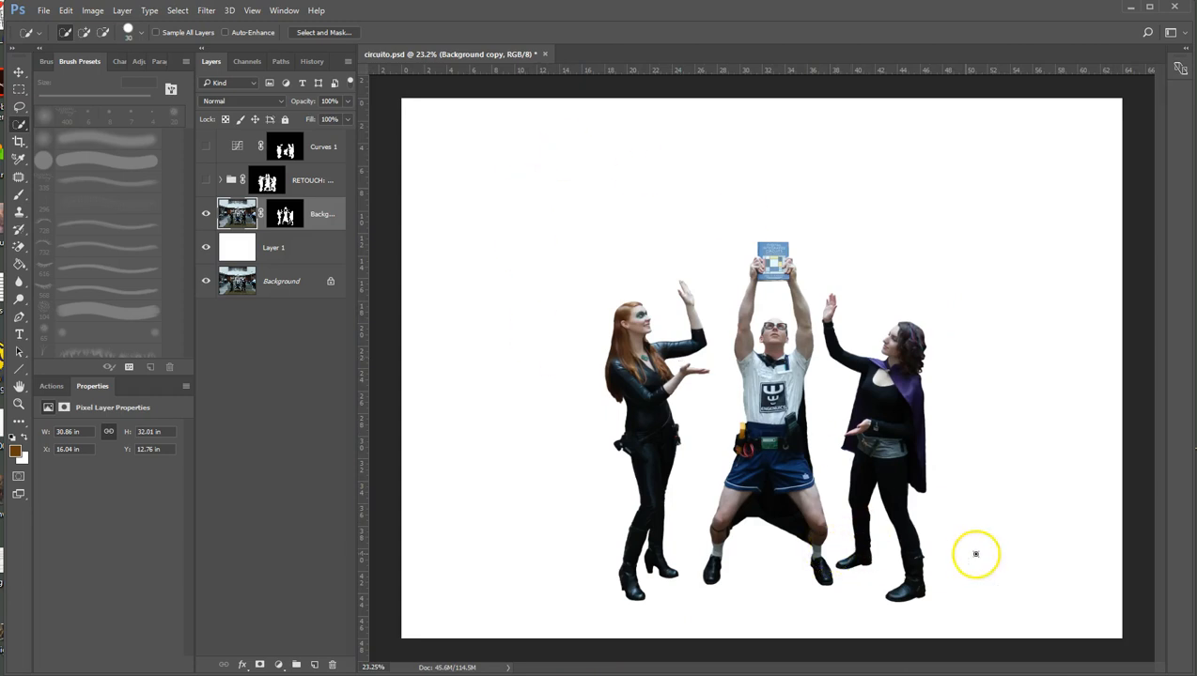
Expand the RETOUCH group and compare the three figures with the group on and off
click(206, 182)
click(219, 180)
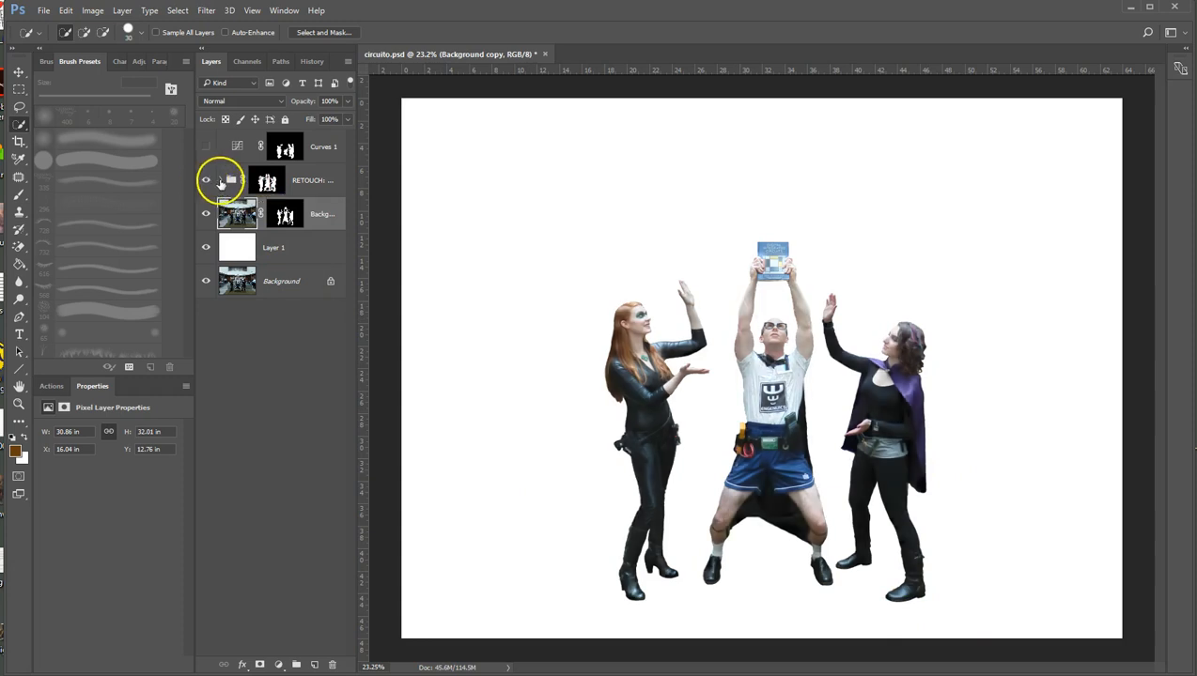
click(260, 268)
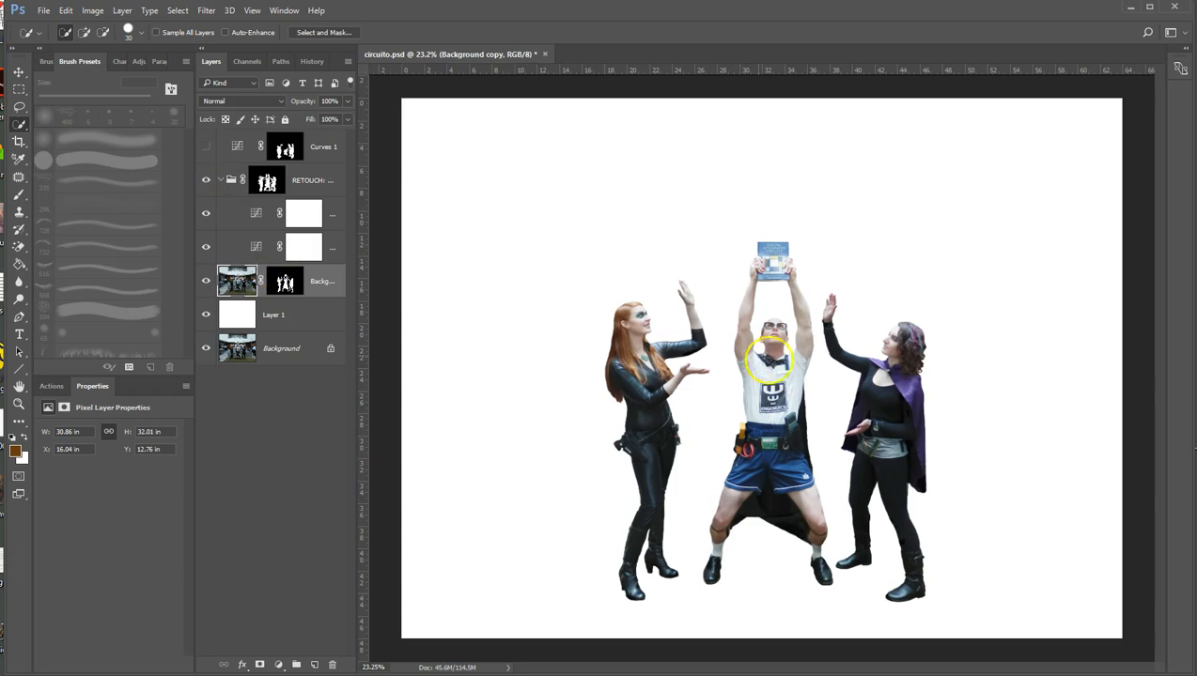
click(206, 181)
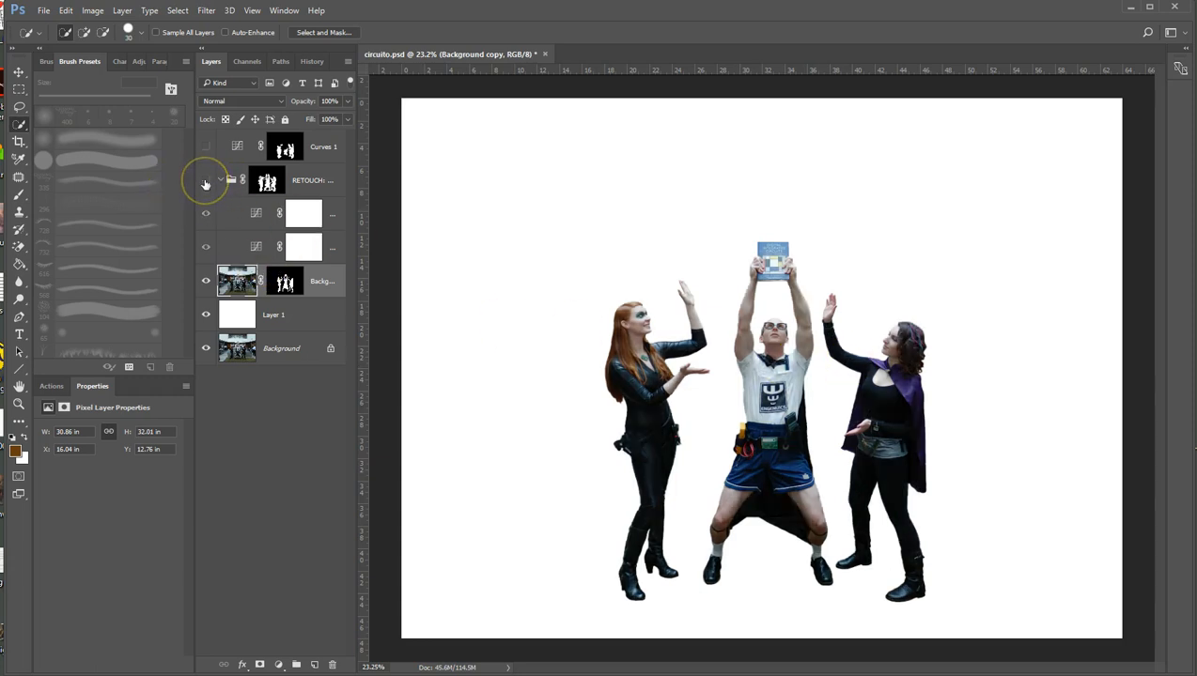
scroll(1050, 339, up, 1)
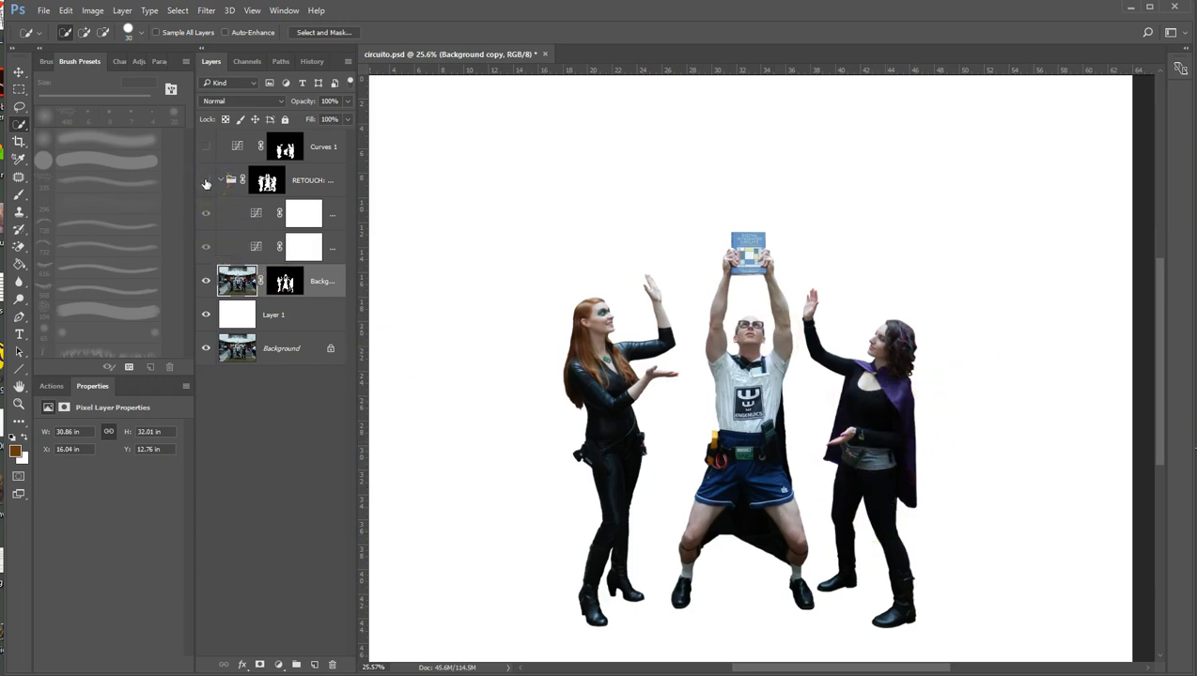
Check the curves of the two adjustment layers inside the RETOUCH group and make the group visible
click(240, 249)
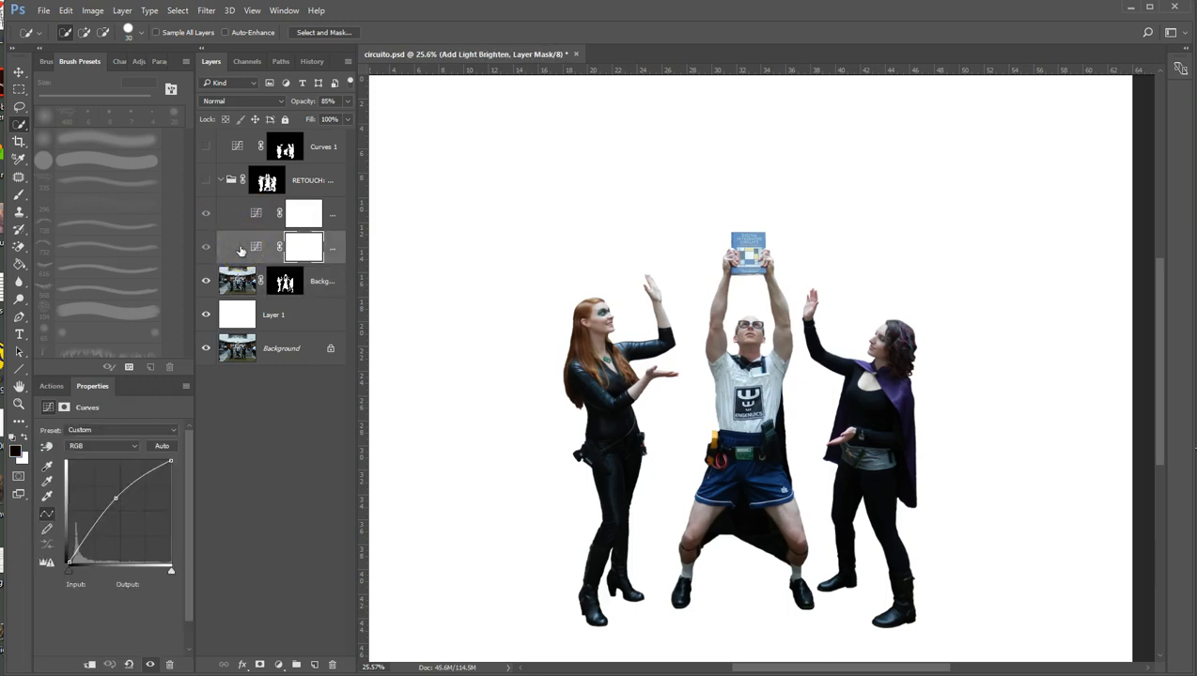
click(240, 213)
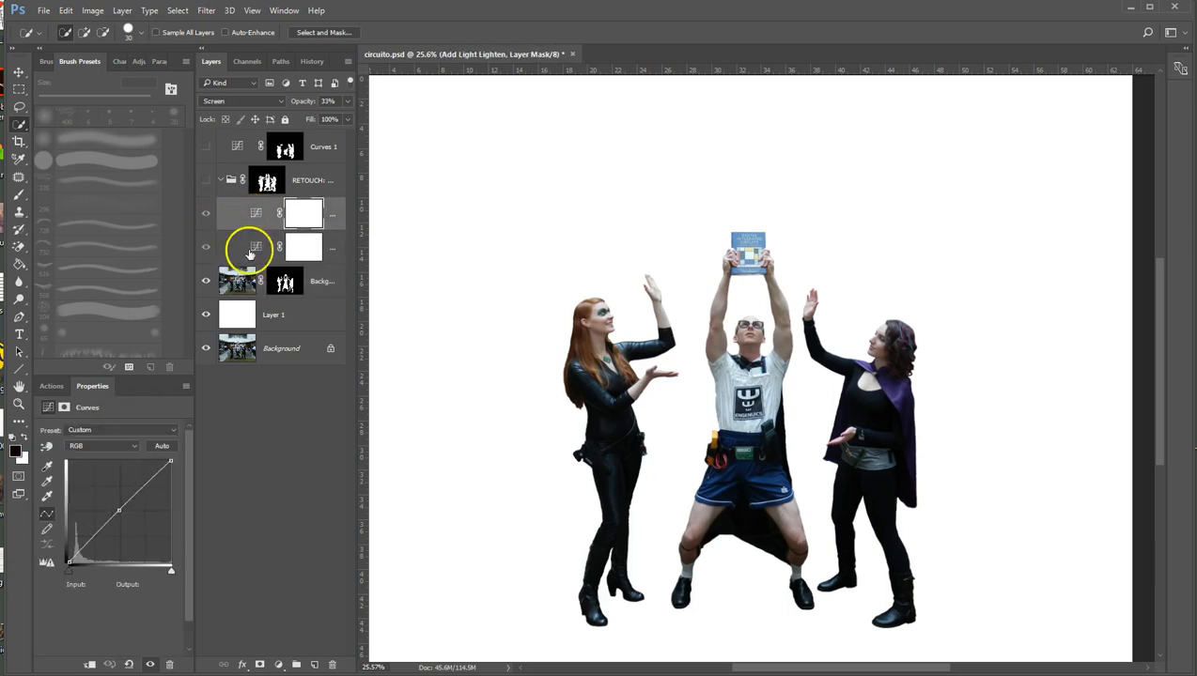
click(208, 181)
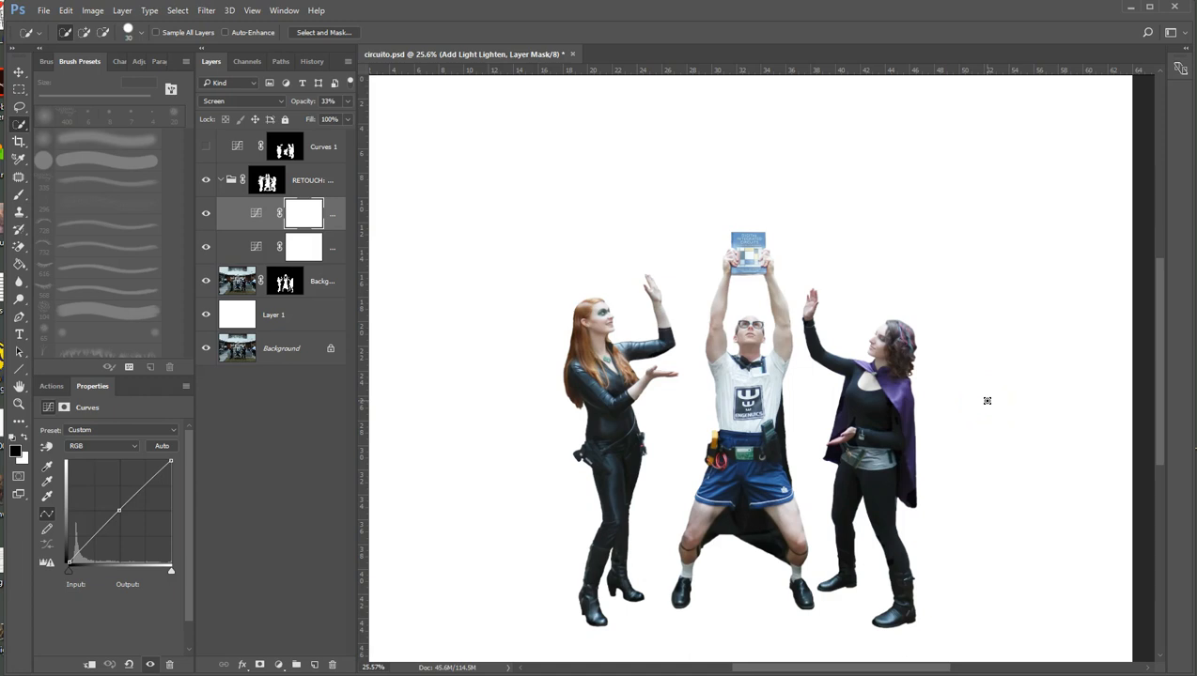
Compare the caped woman up close with the RETOUCH group hidden and shown
scroll(984, 401, up, 8)
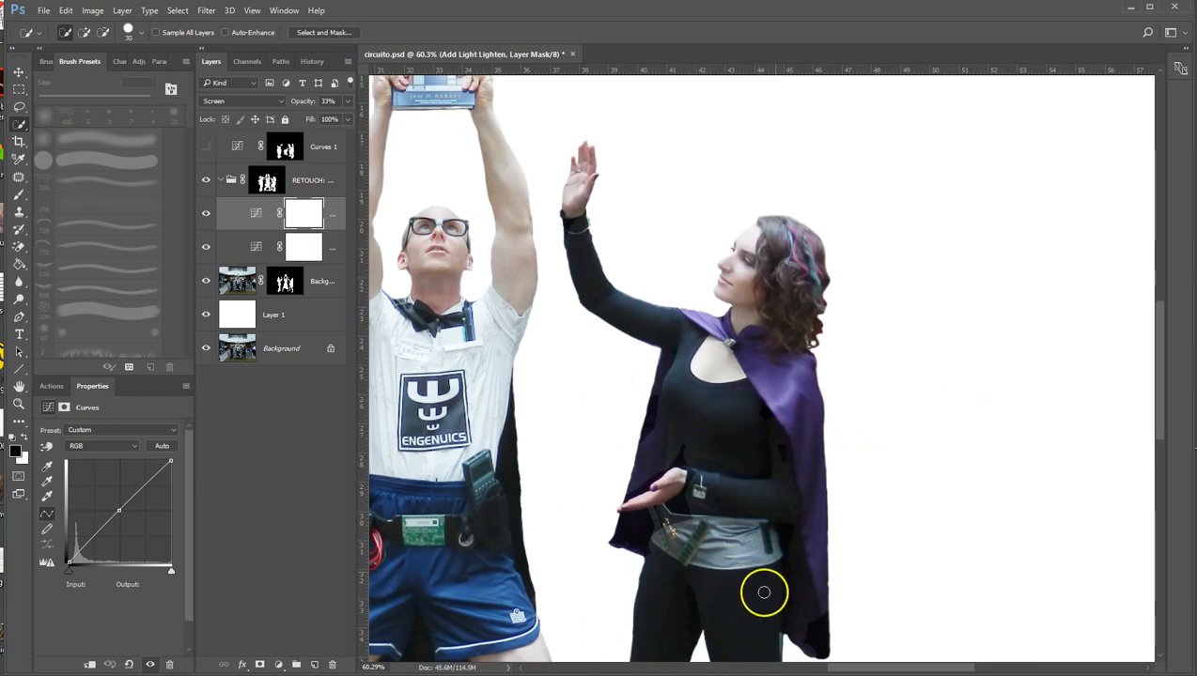
click(206, 182)
click(205, 182)
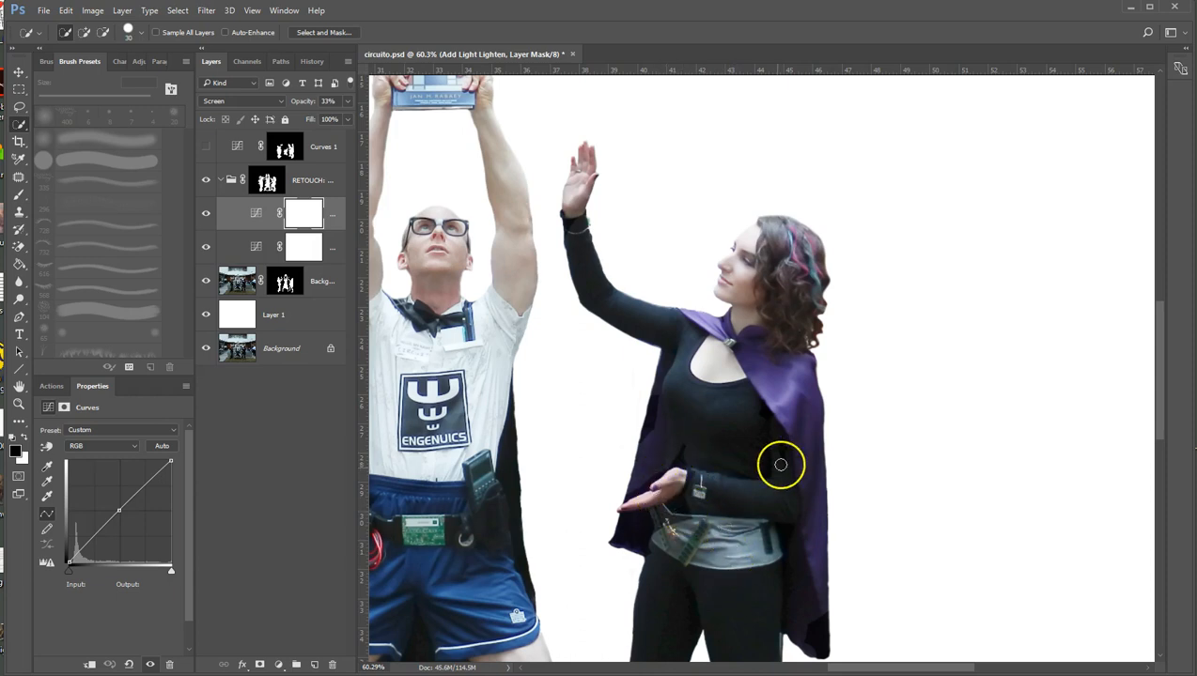
scroll(906, 428, down, 4)
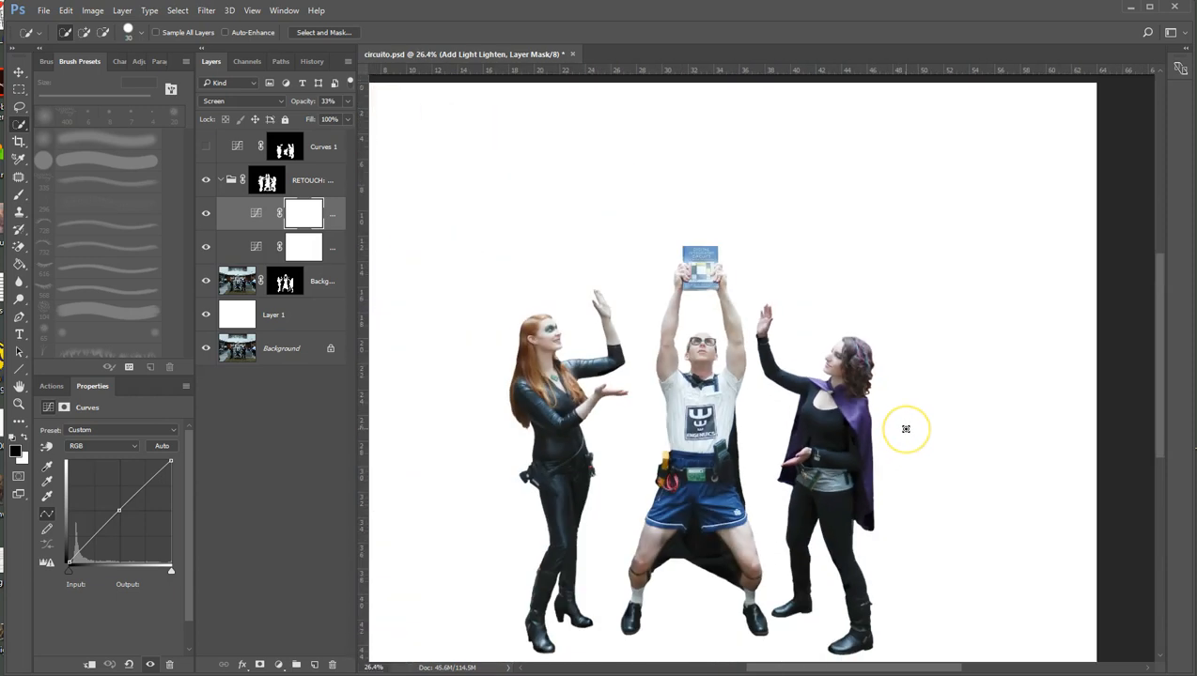
scroll(906, 428, down, 1)
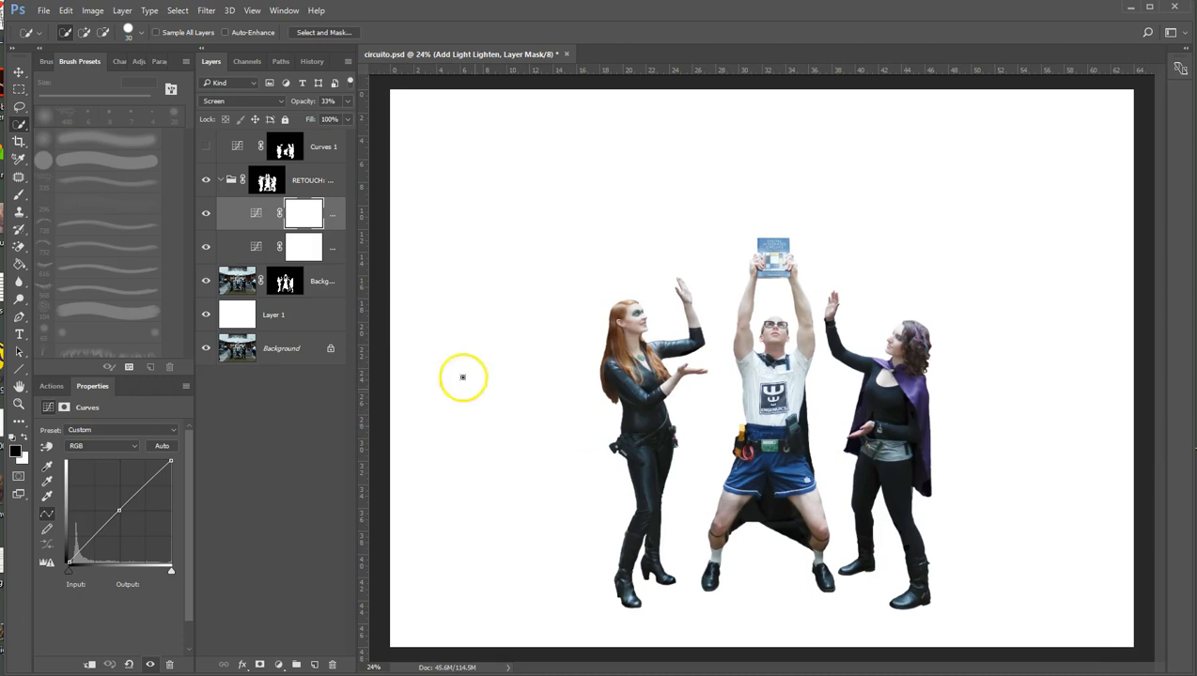
Turn on the Curves 1 adjustment layer, comparing the figures with and without it
click(207, 148)
click(206, 148)
click(207, 148)
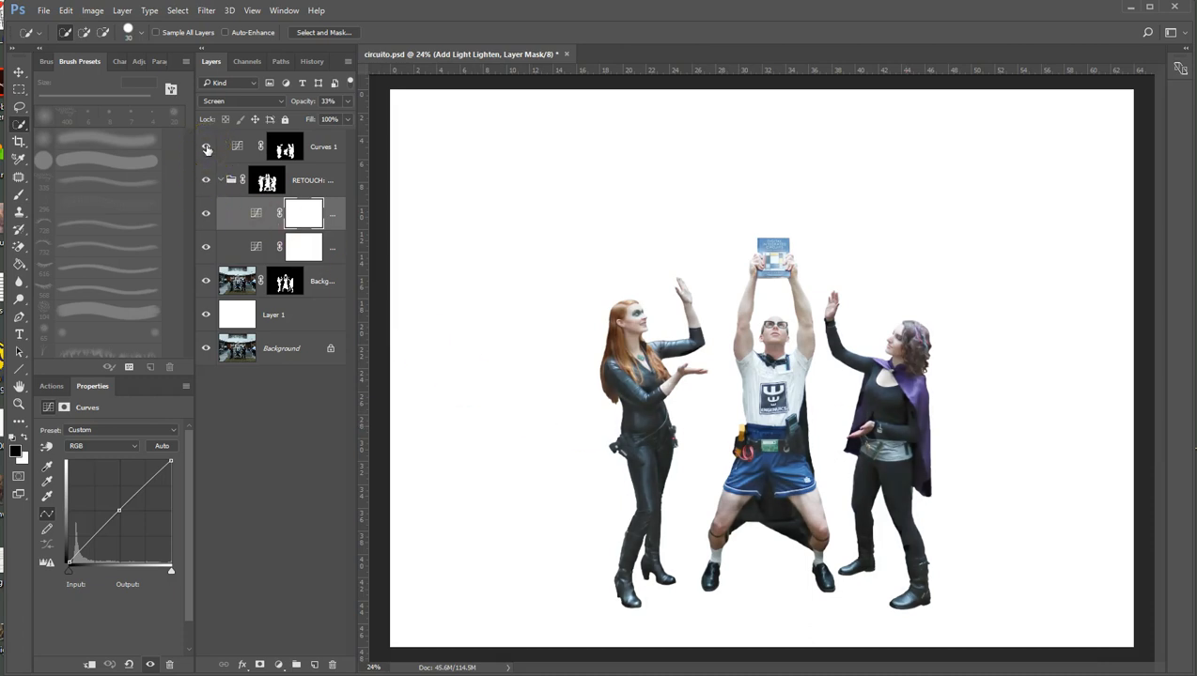
scroll(855, 361, up, 2)
scroll(677, 371, up, 1)
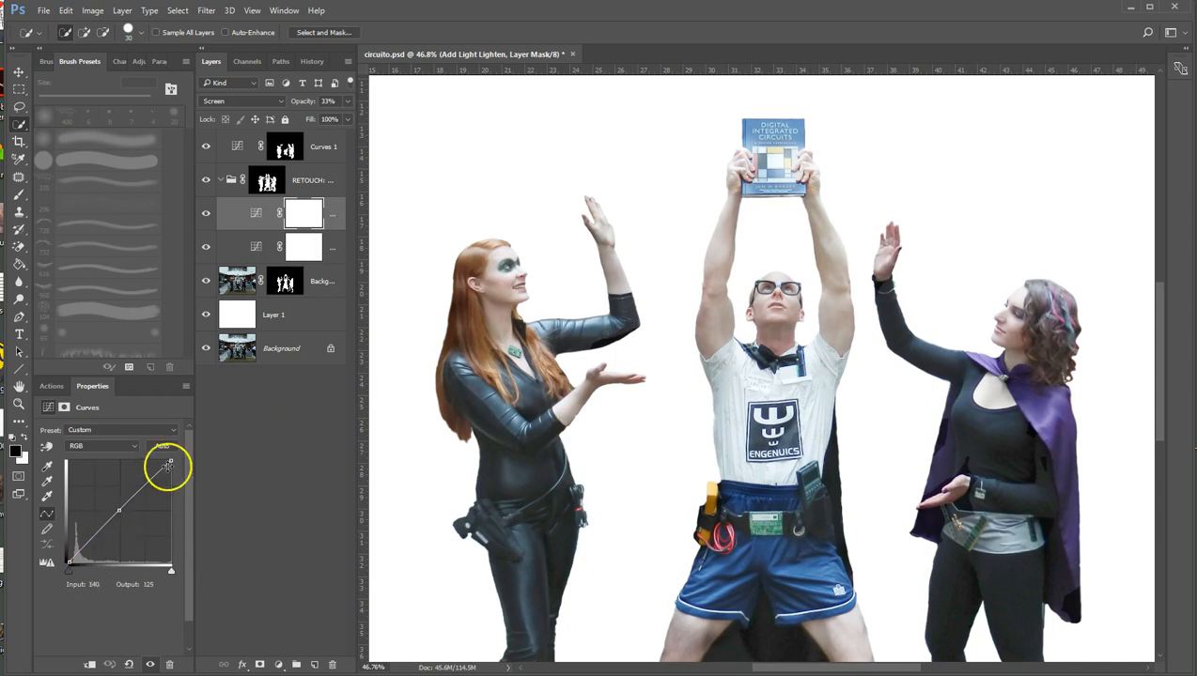
Examine the Curves 1 curve and compare the black leather outfit up close with the adjustment off and on
click(241, 148)
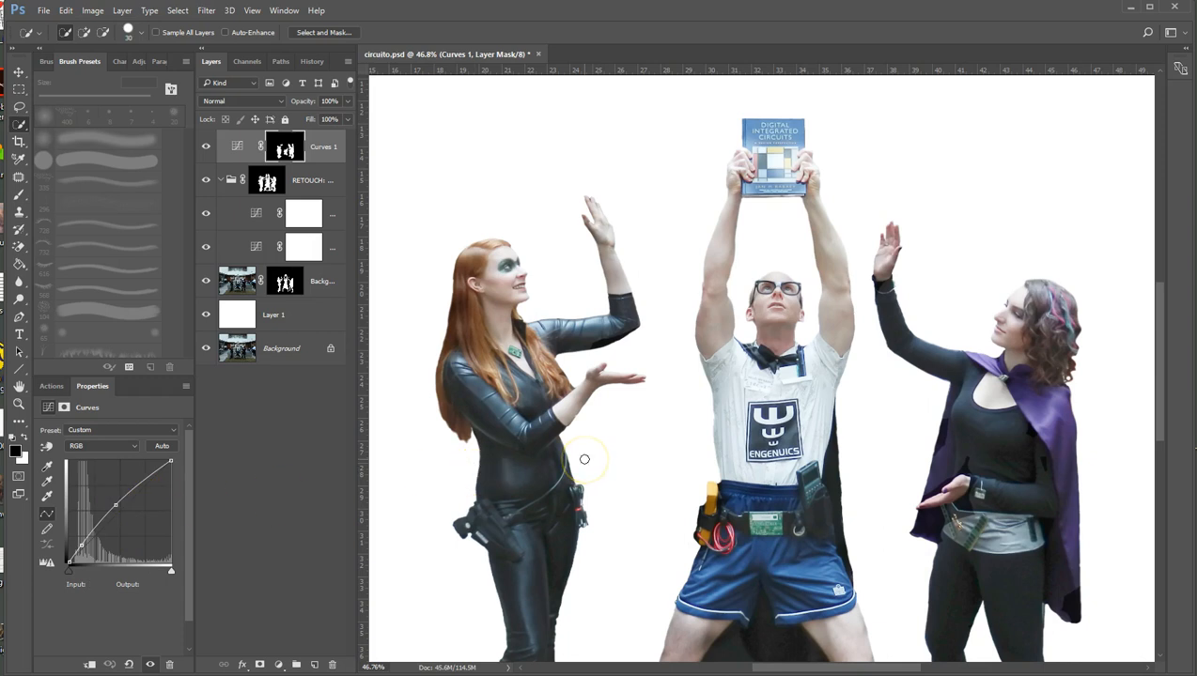
scroll(654, 507, up, 2)
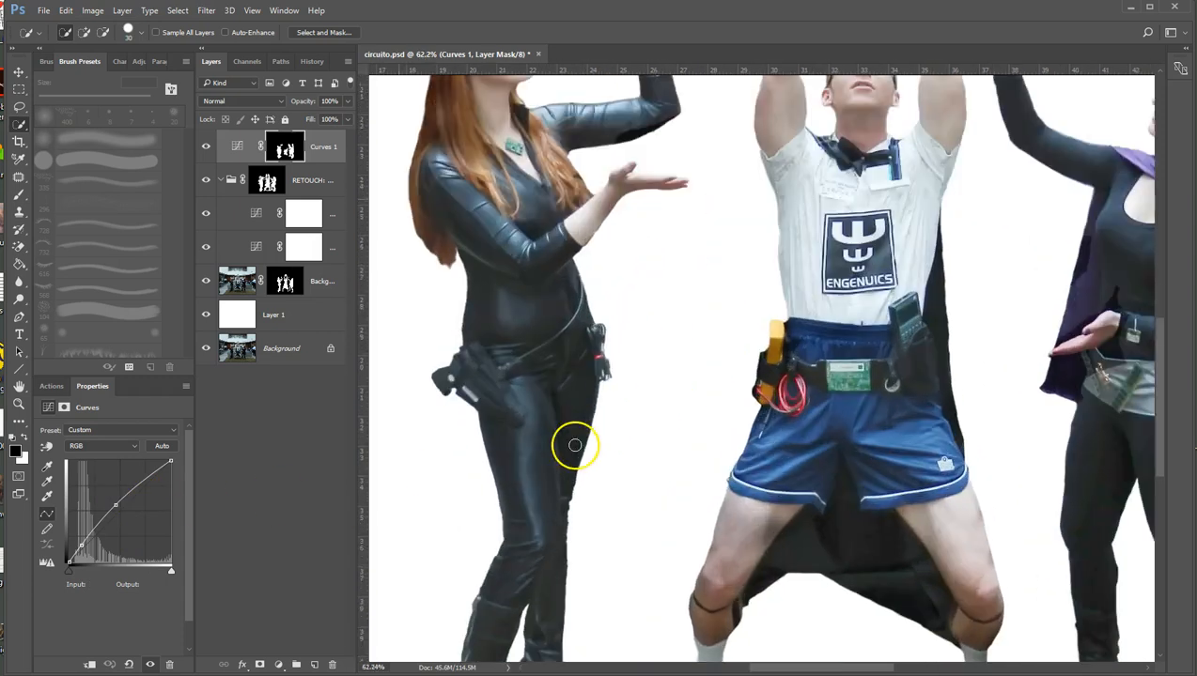
scroll(574, 445, up, 3)
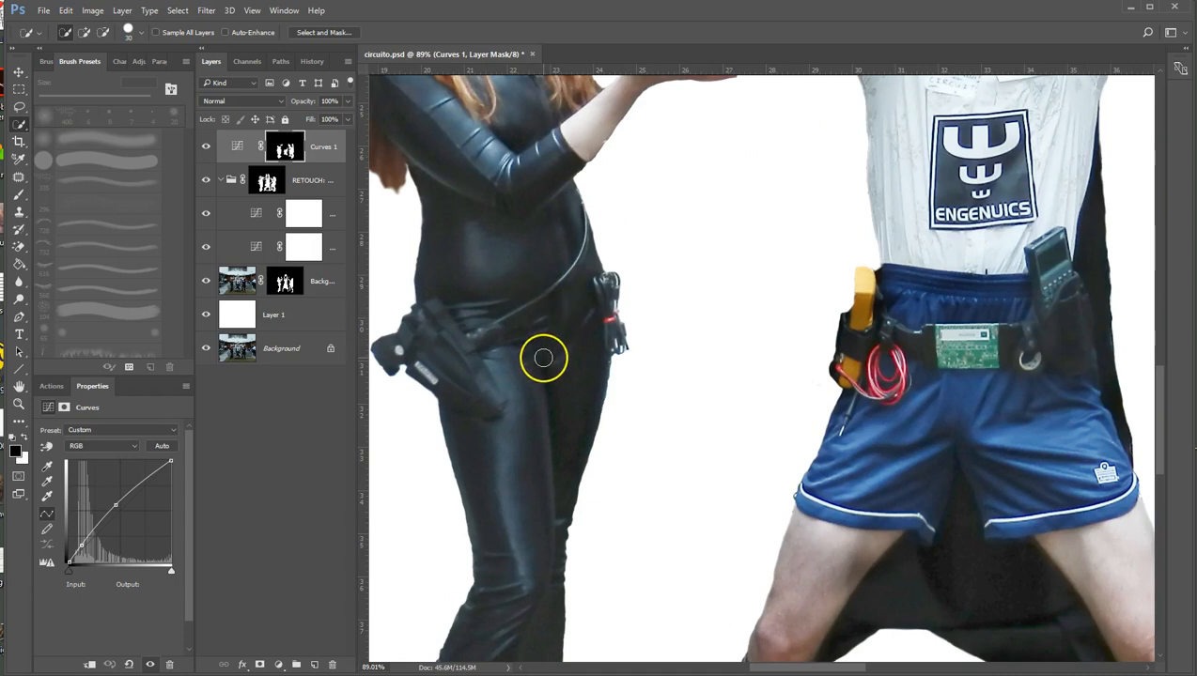
click(207, 148)
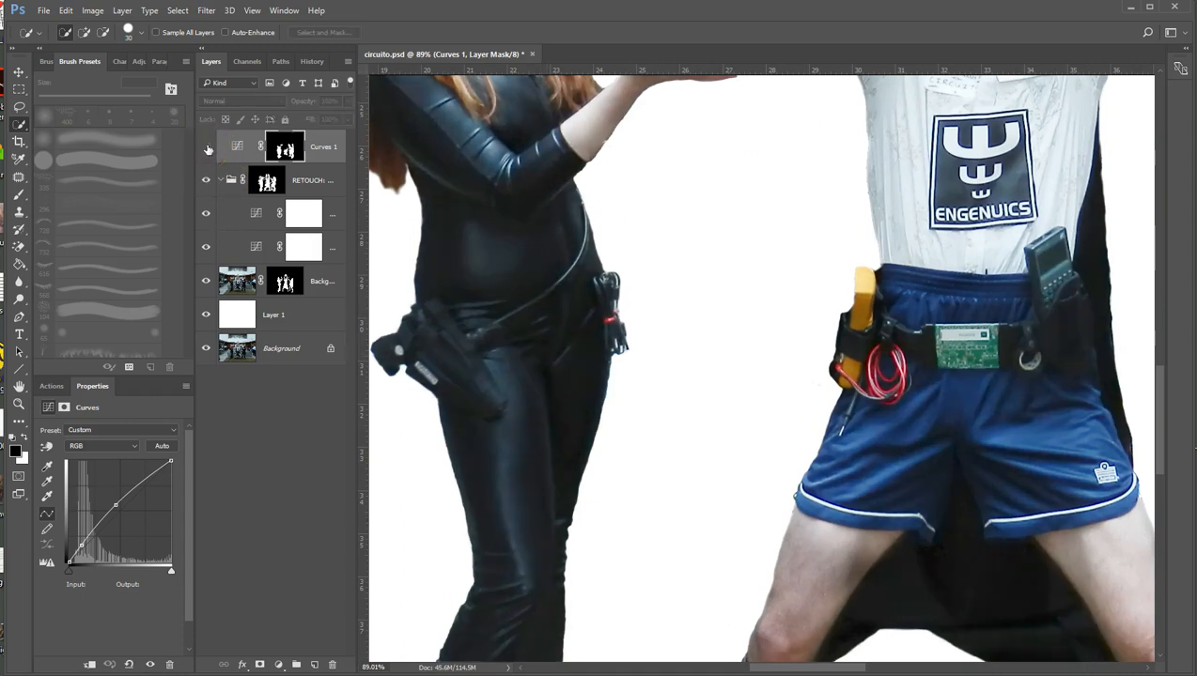
click(207, 147)
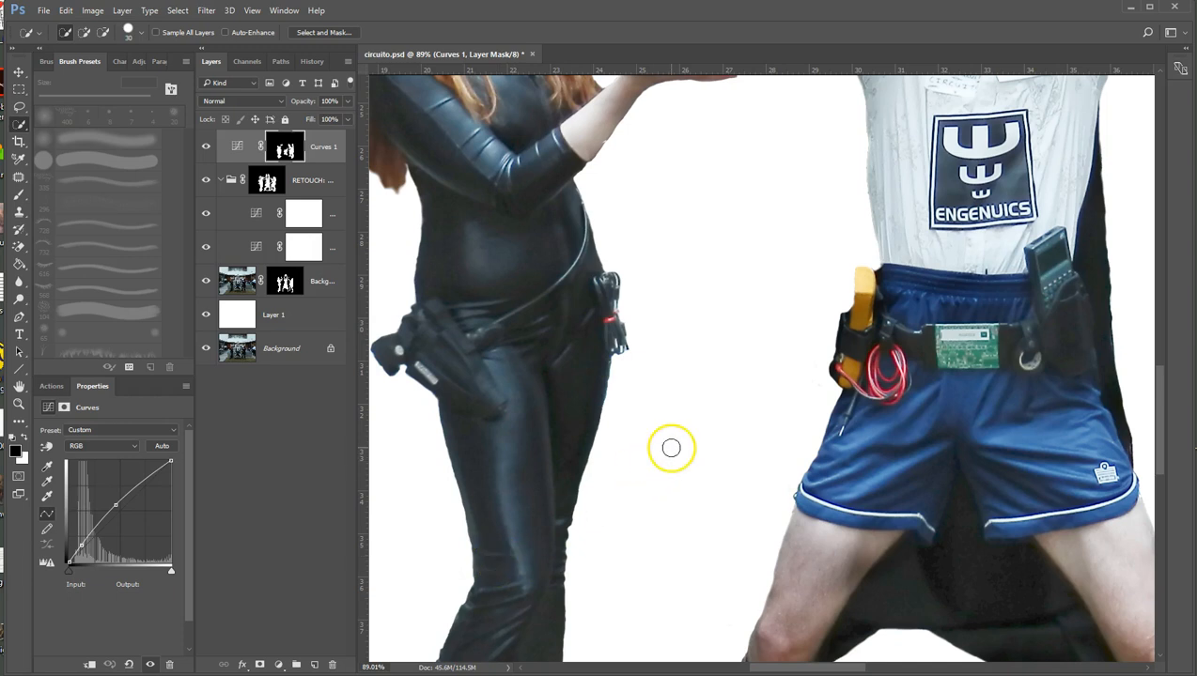
key(ctrl+0)
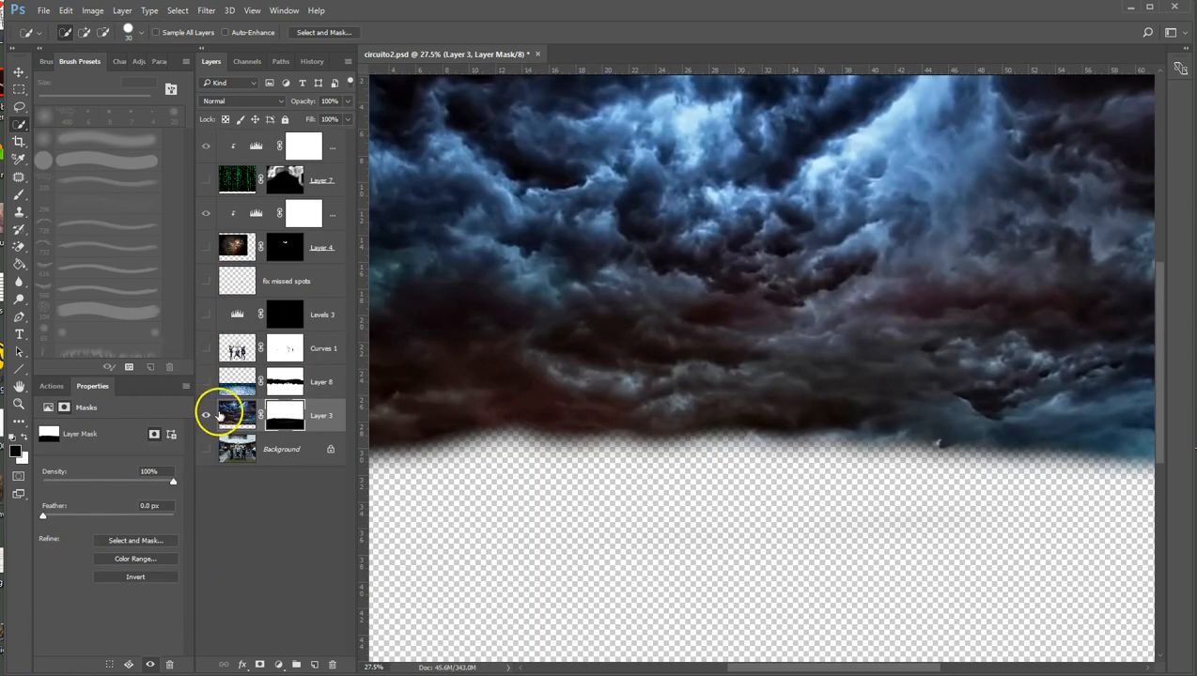
In circuito2.psd, view the Curves 1 figures alone without the Layer 3 sky, and return to showing only the sky
click(206, 415)
click(206, 348)
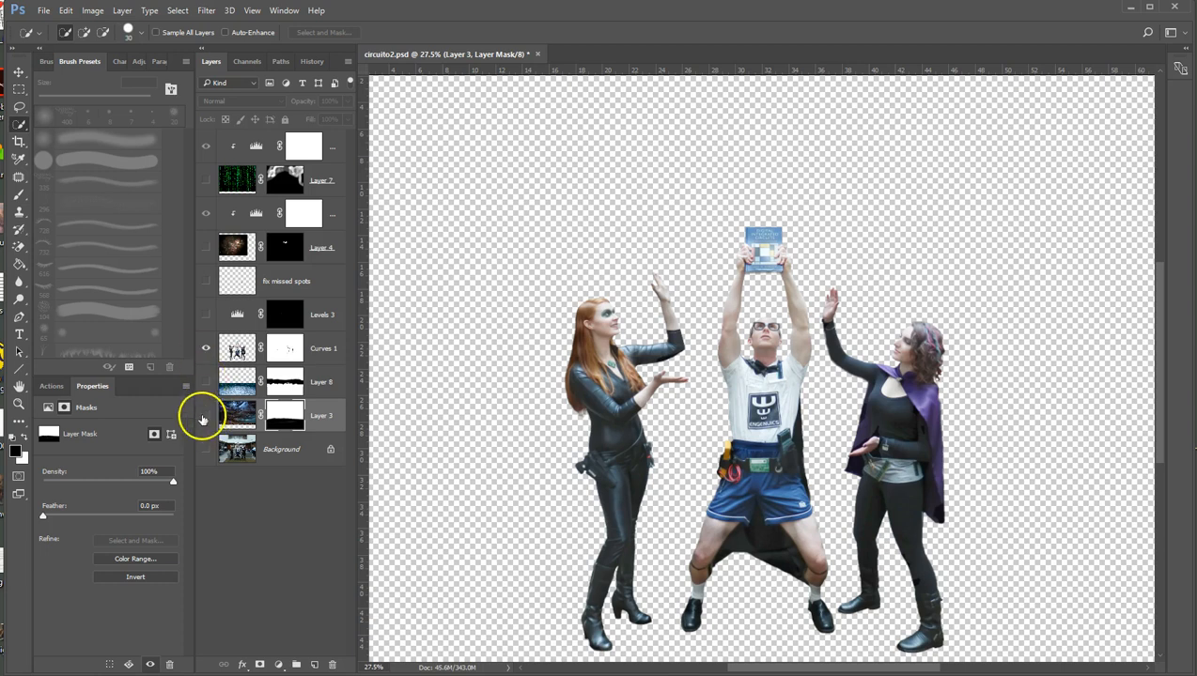
click(206, 353)
click(207, 416)
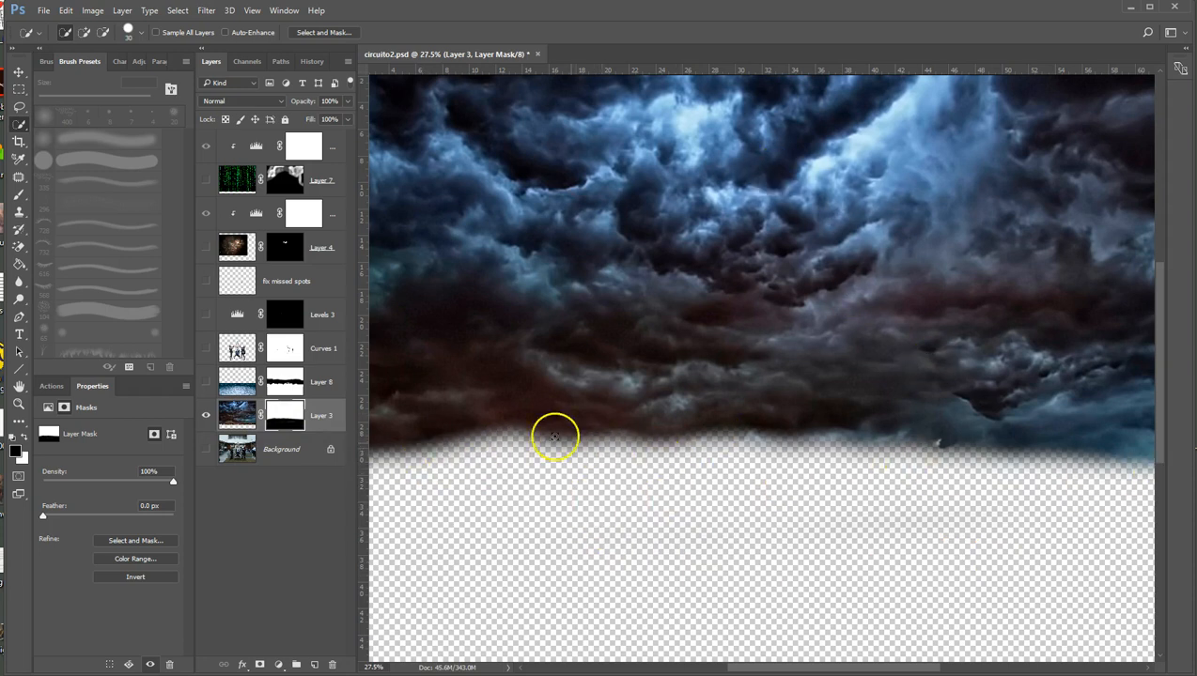
Show the Layer 8 rocky ground, the Curves 1 figures, the Levels 3 adjustment and the fix missed spots layer over the sky
click(205, 386)
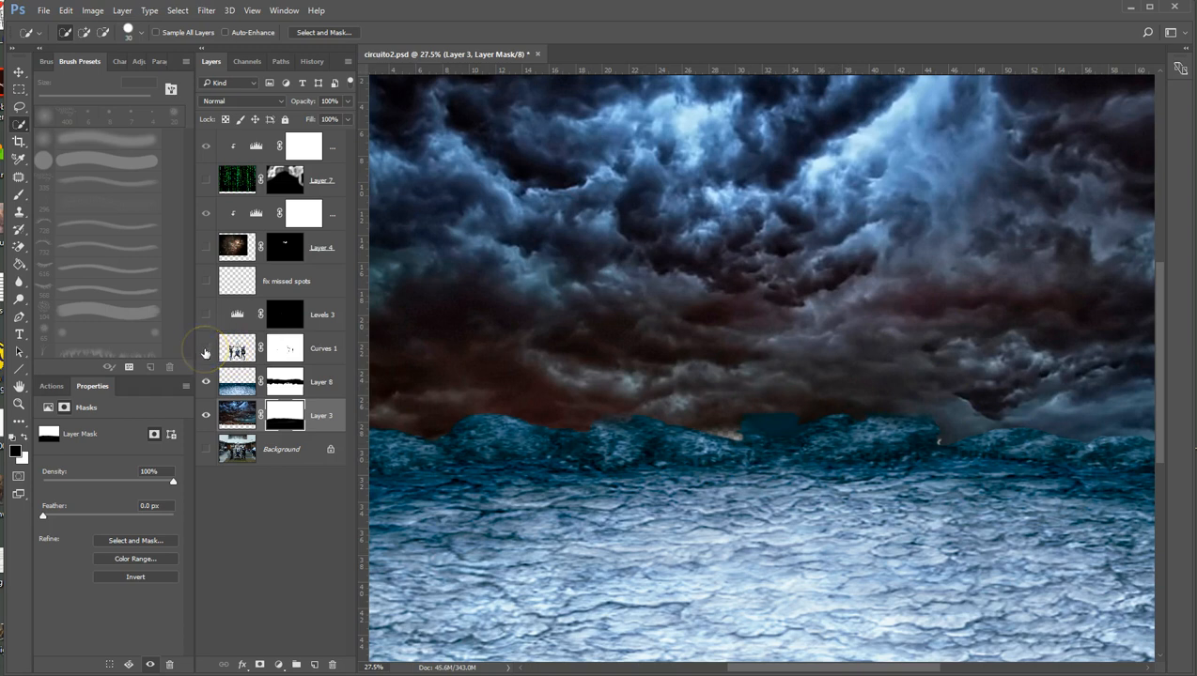
click(206, 349)
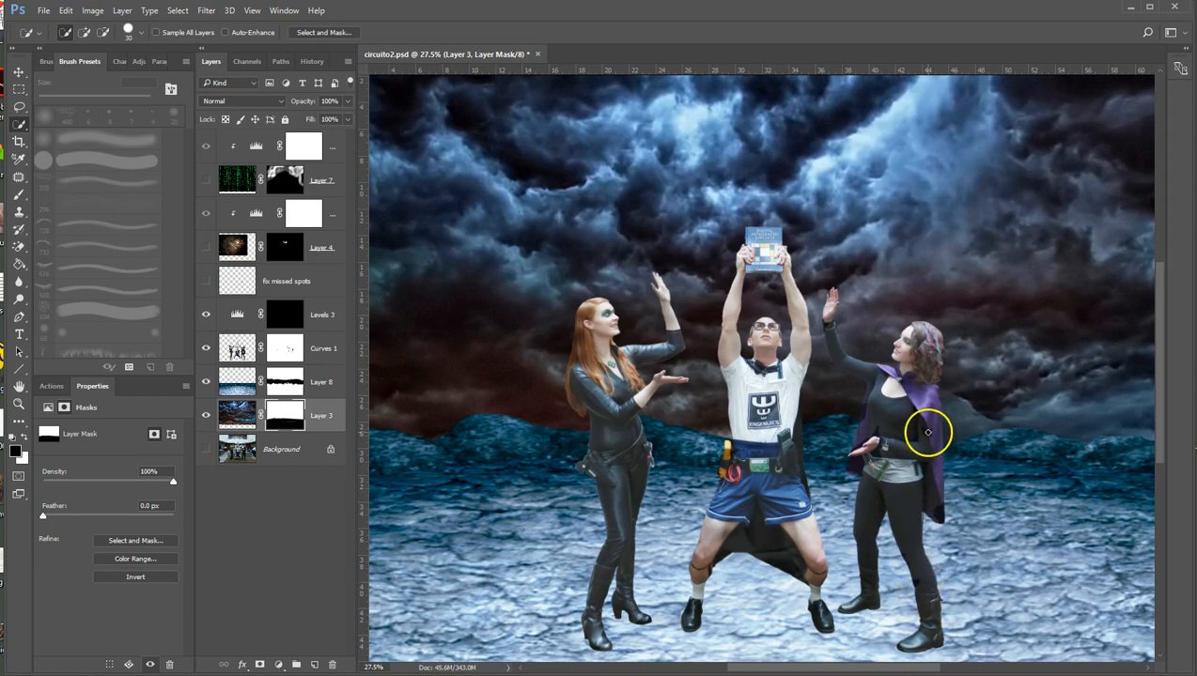
click(205, 281)
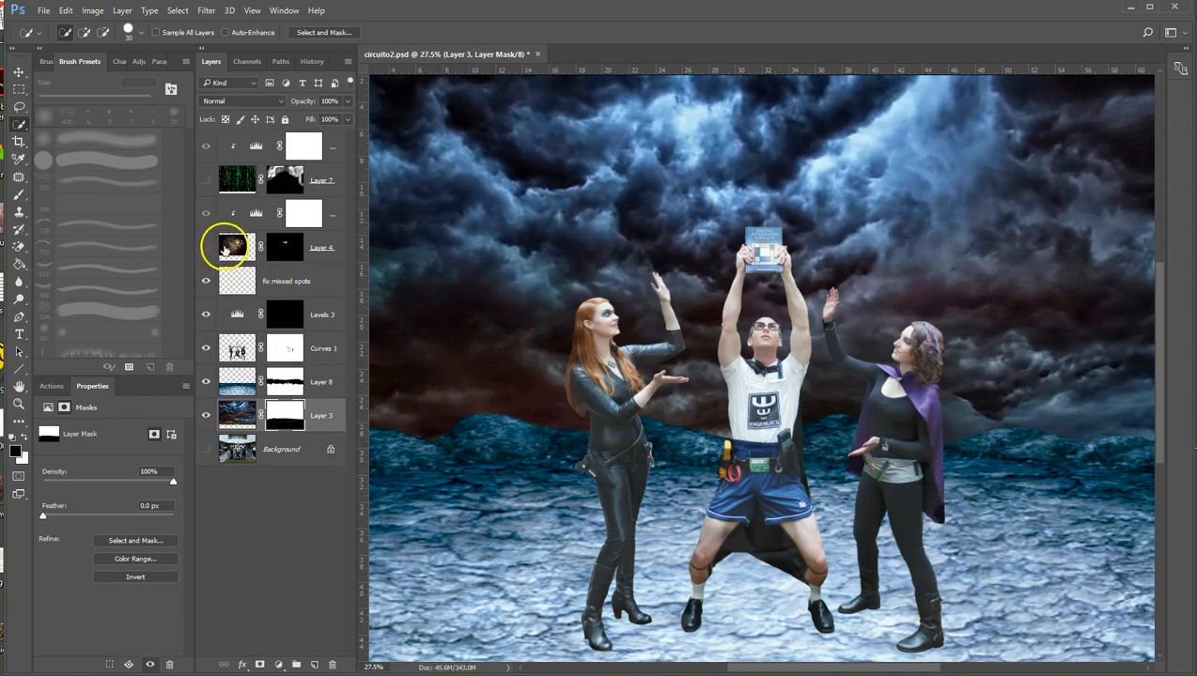
Show the Layer 4 particle effect around the book and the Layer 7 binary code, keeping its clipped levels adjustment on
click(206, 248)
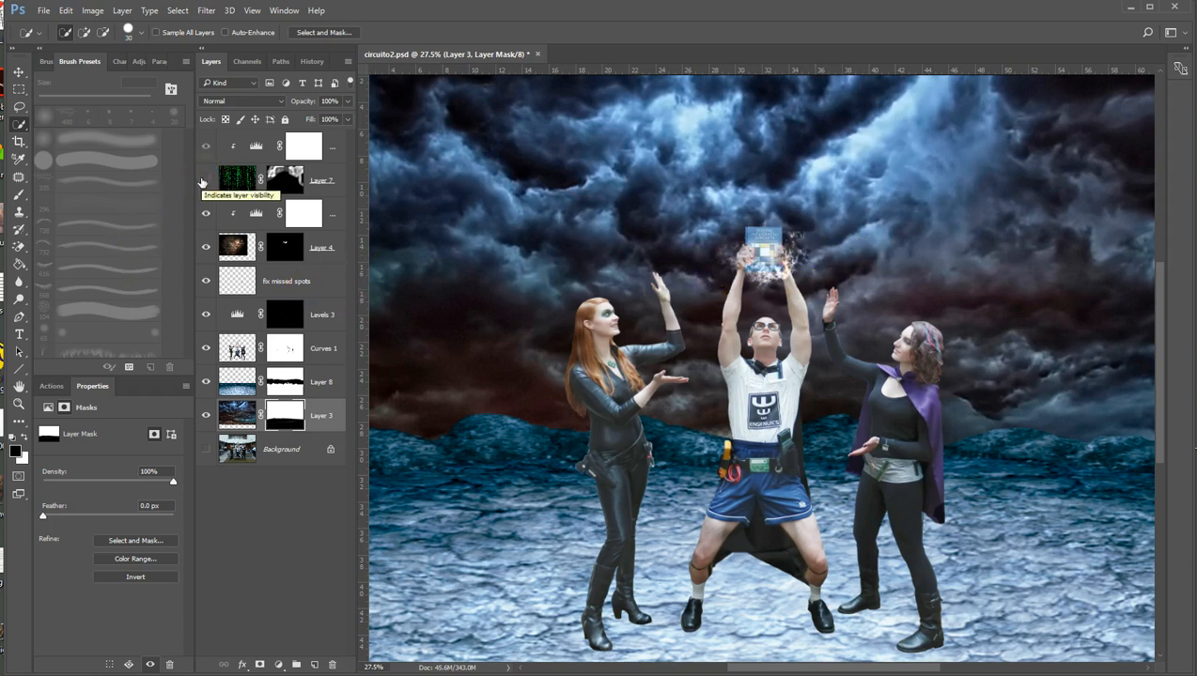
click(204, 180)
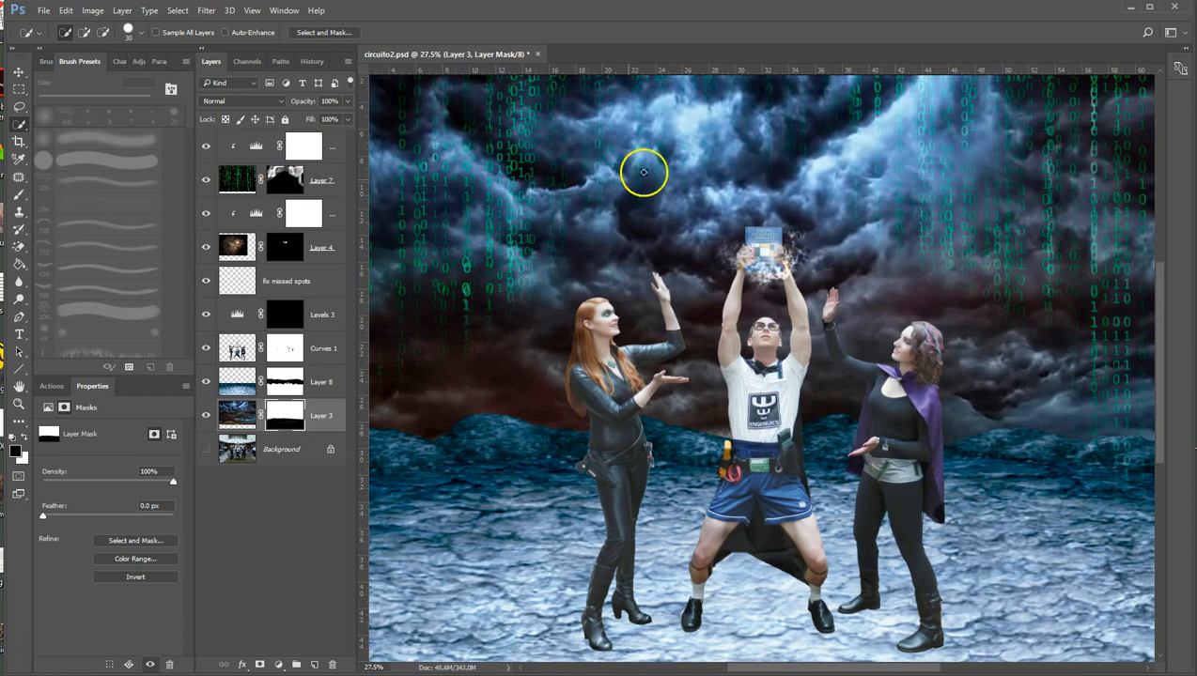
click(206, 147)
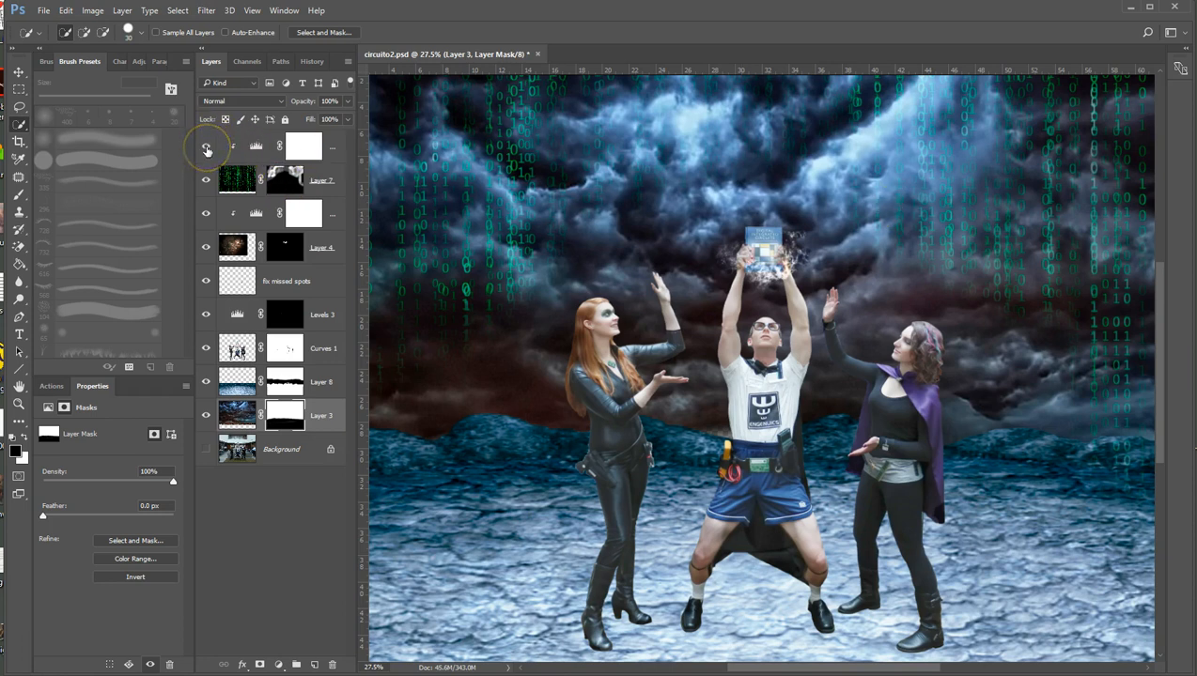
click(283, 182)
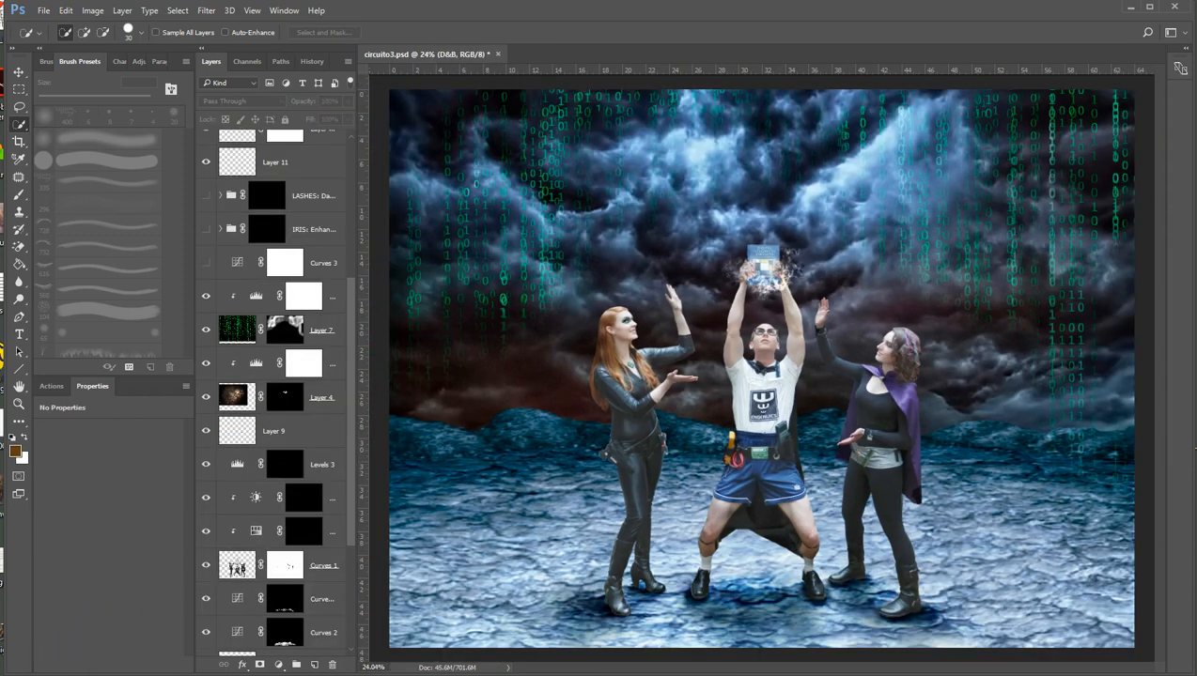
Review the layer stack of circuito3.psd from the figure adjustments up to the D&B group
scroll(246, 479, up, 3)
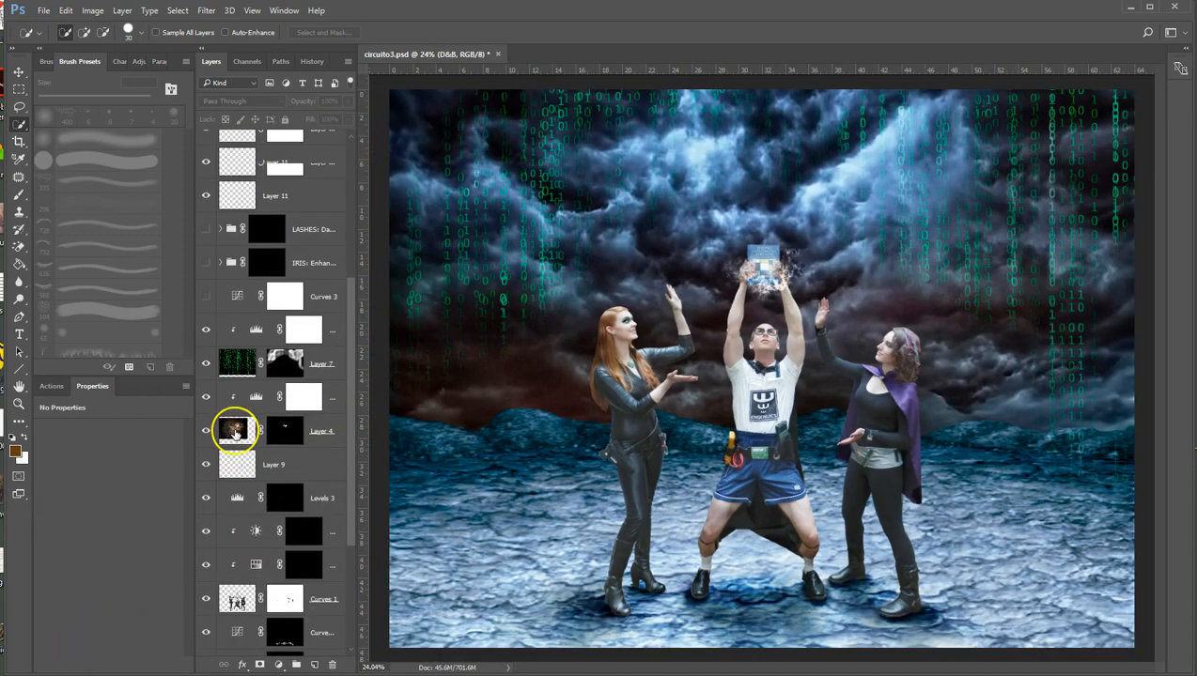
scroll(235, 432, up, 1)
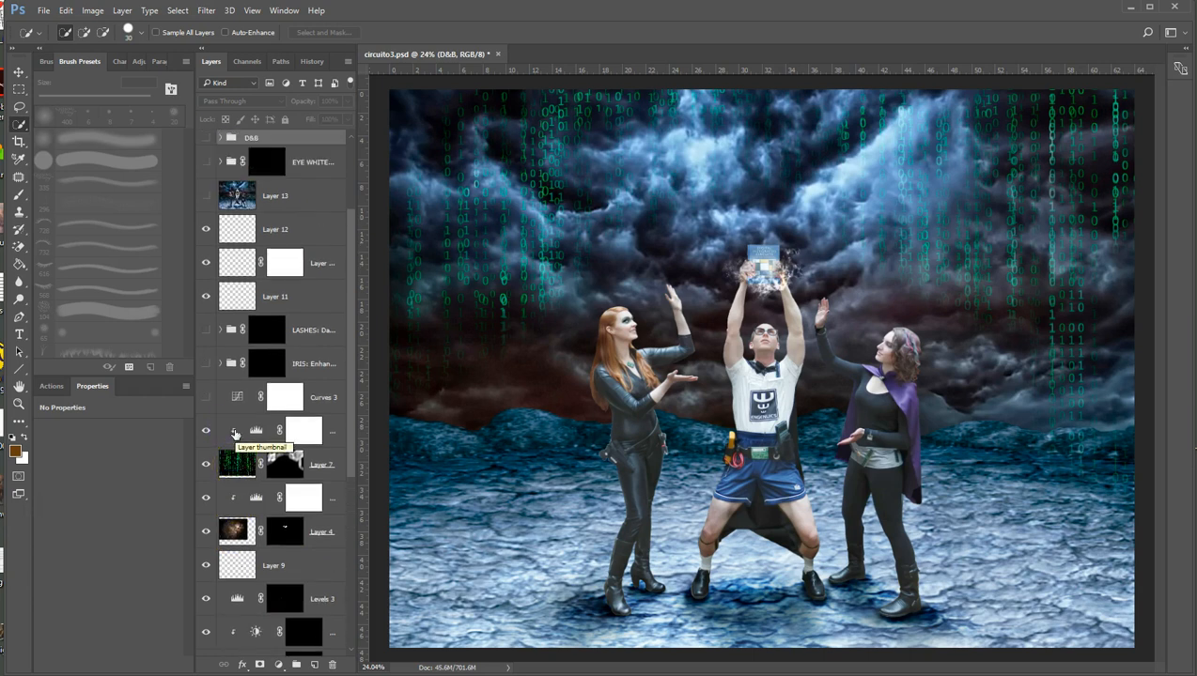
click(232, 461)
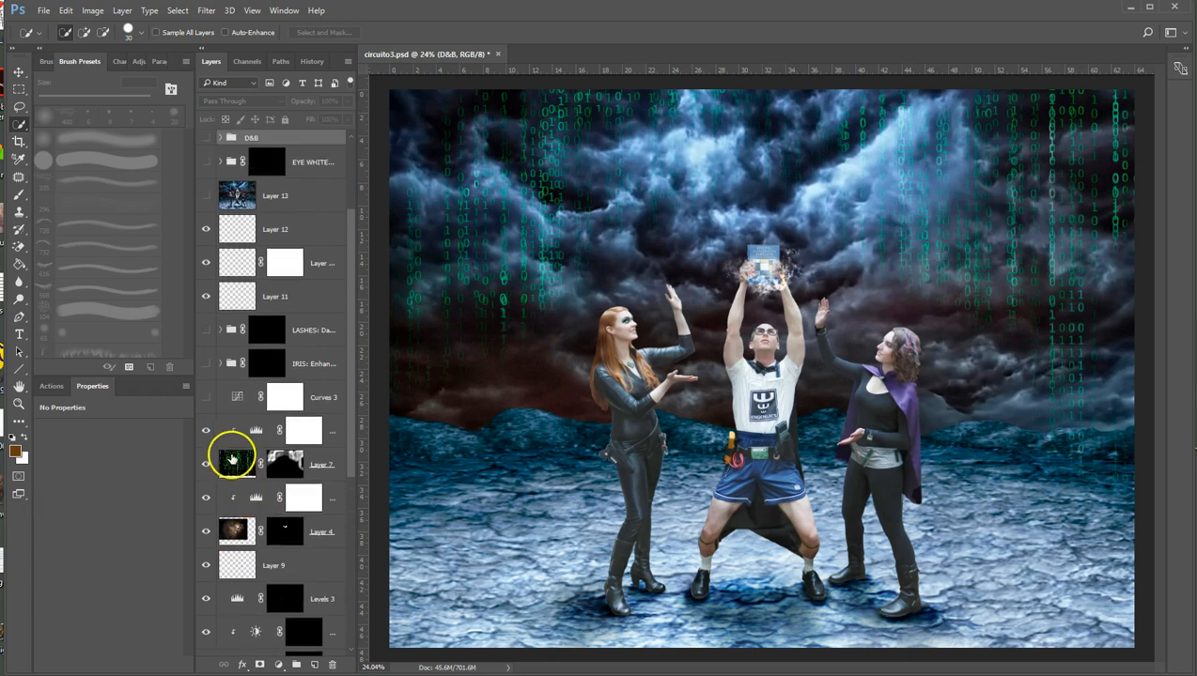
Show the Curves 3 adjustment, inspect its curve, and compare the composite with the adjustment off and on
click(205, 399)
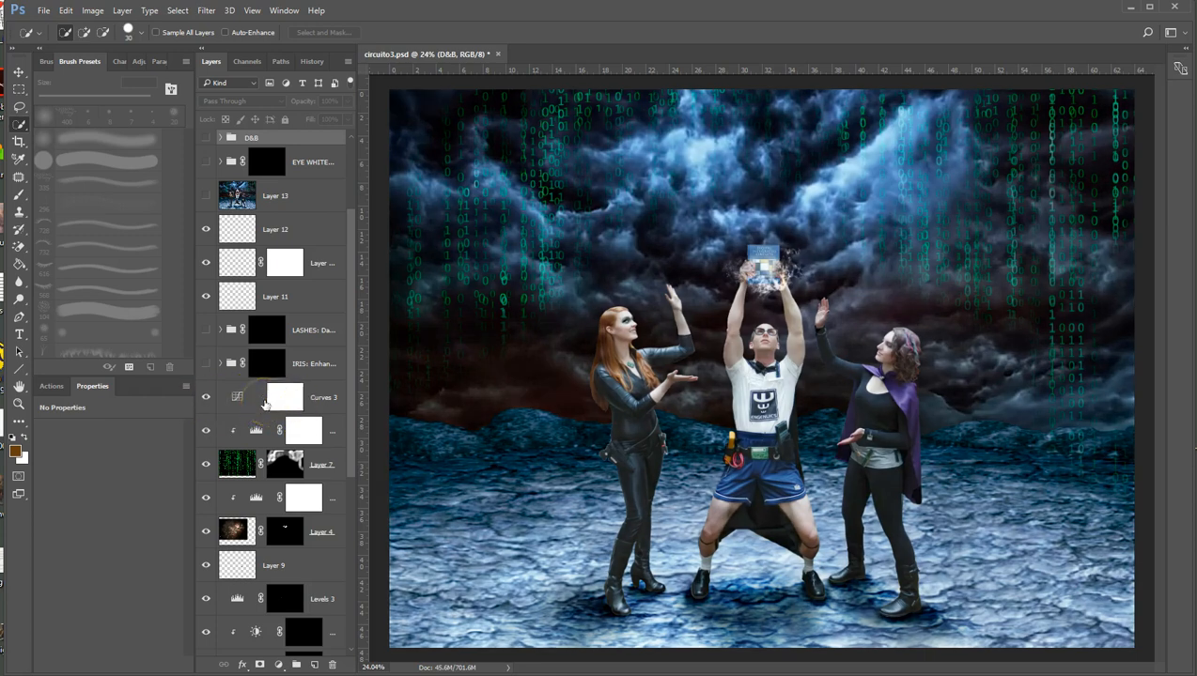
click(235, 396)
drag(121, 508, 117, 526)
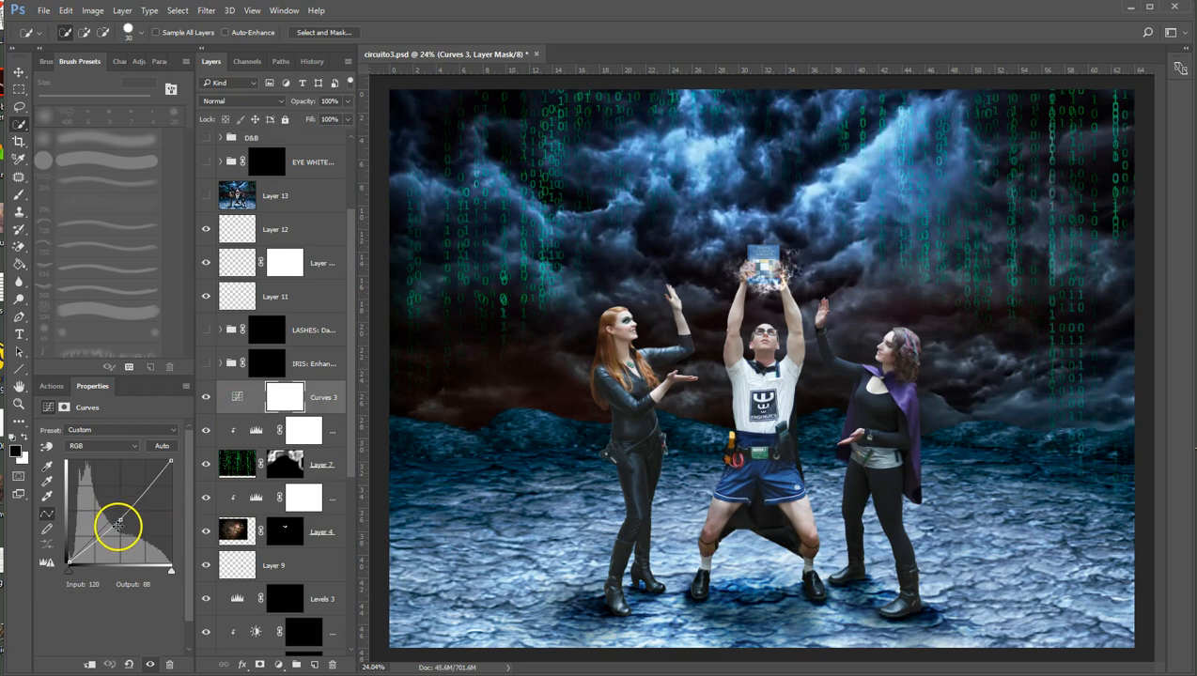
click(206, 401)
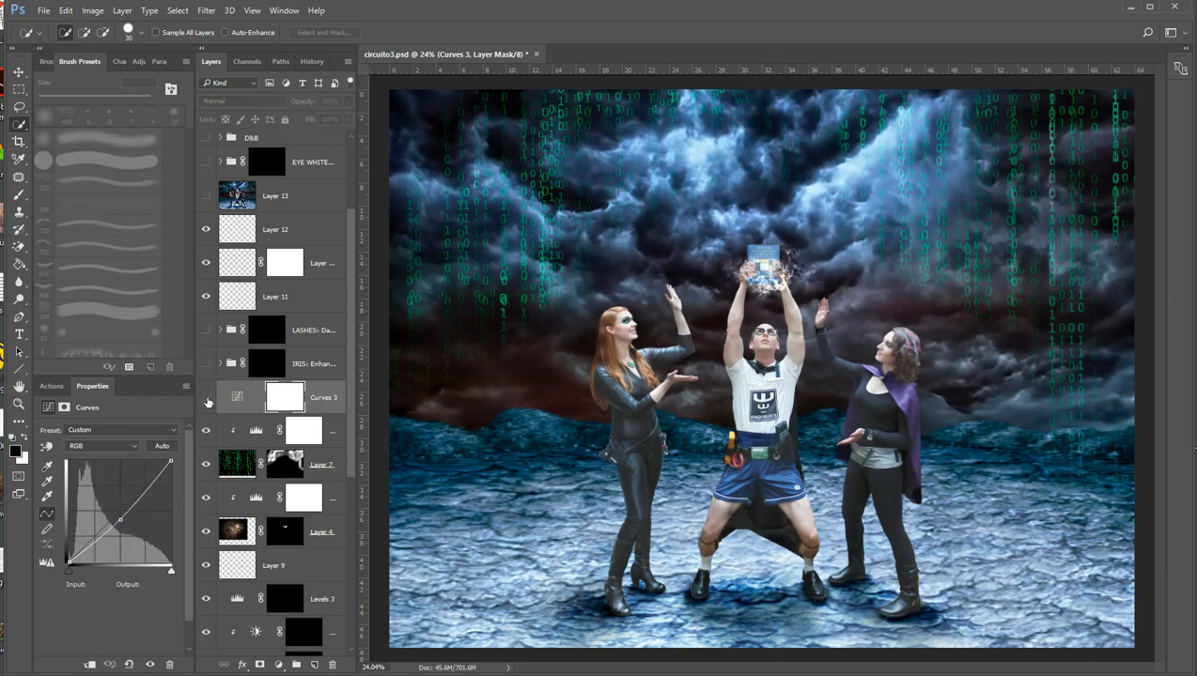
click(206, 400)
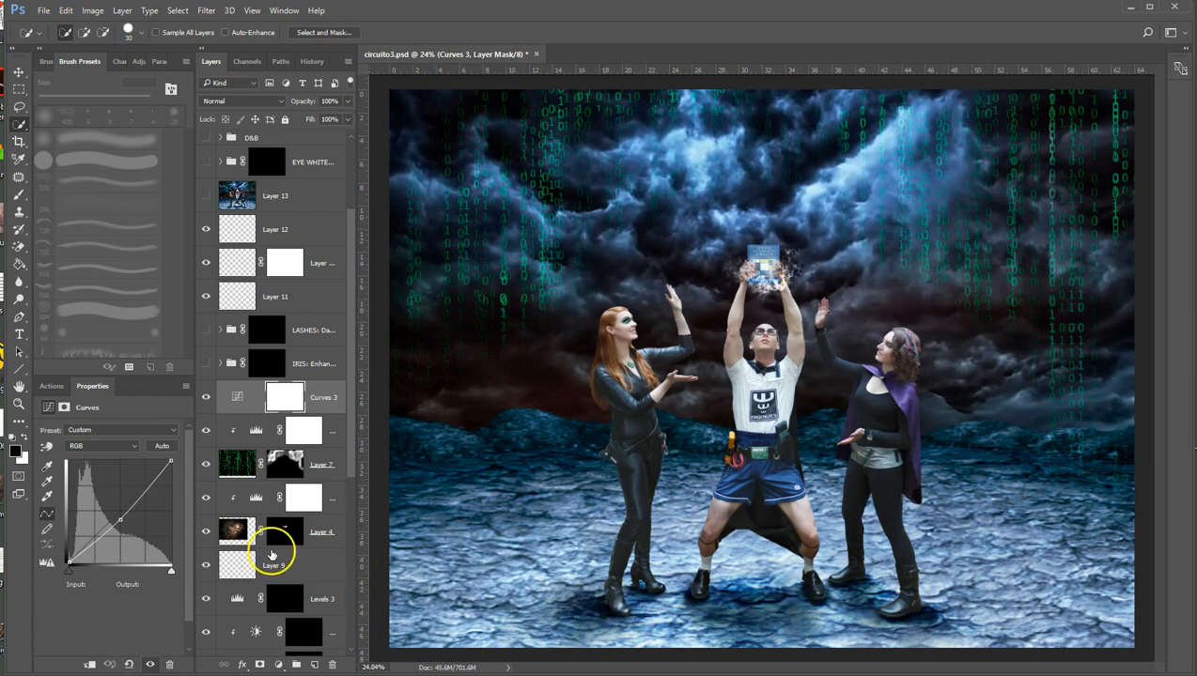
Hide the Curves 2 shadow, compare the ground with Layer 10 off and on, and select Layer 10
scroll(272, 556, down, 5)
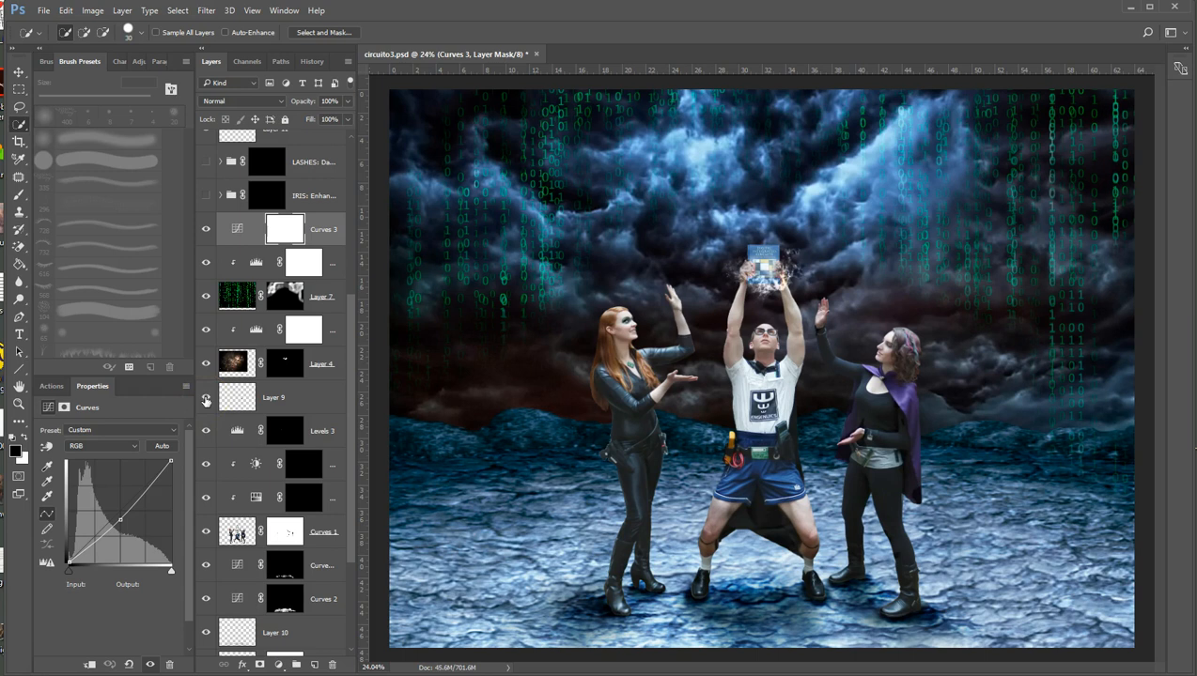
scroll(231, 479, down, 2)
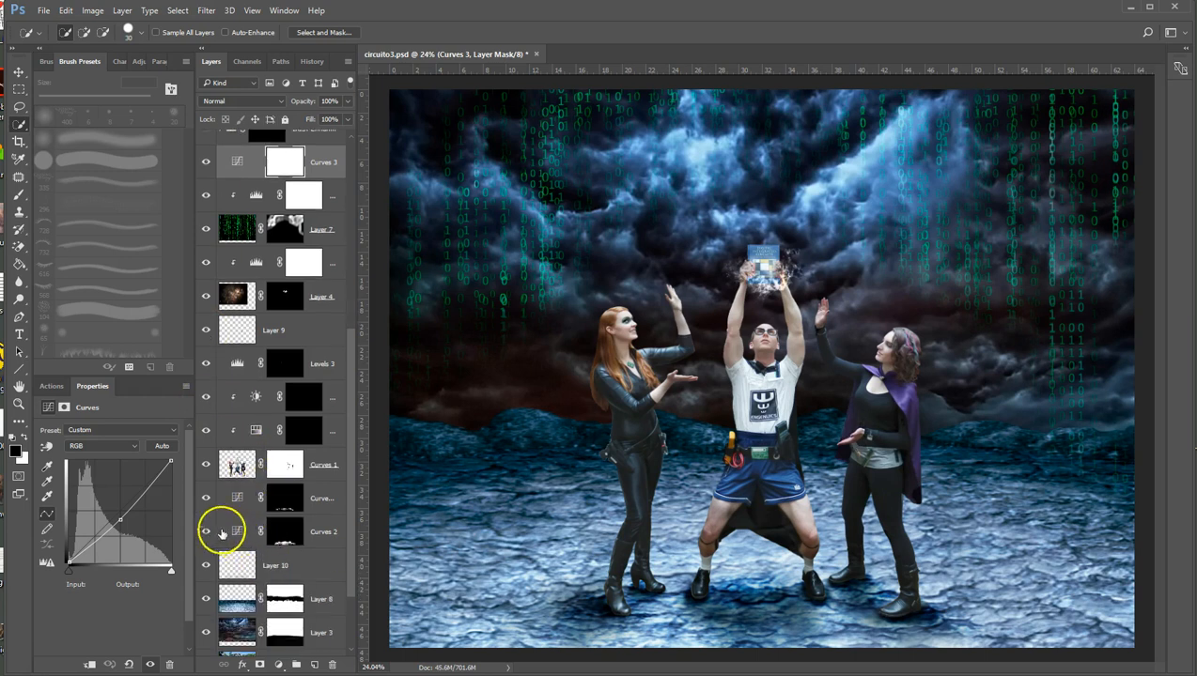
click(206, 532)
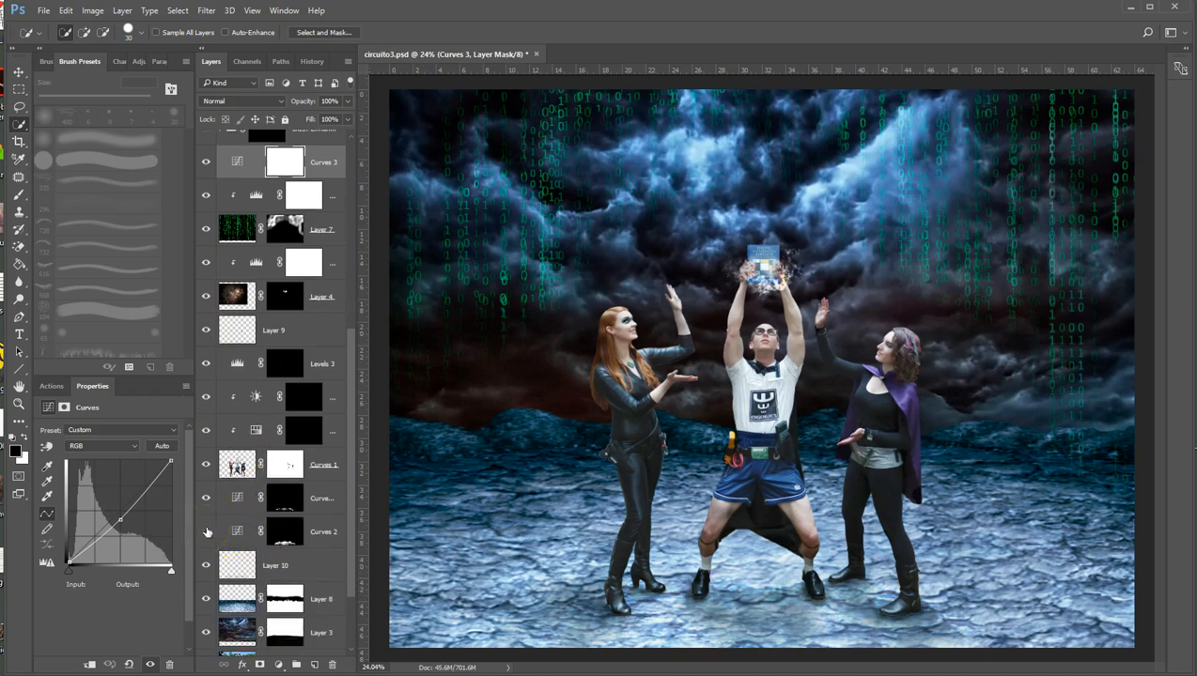
scroll(207, 531, down, 1)
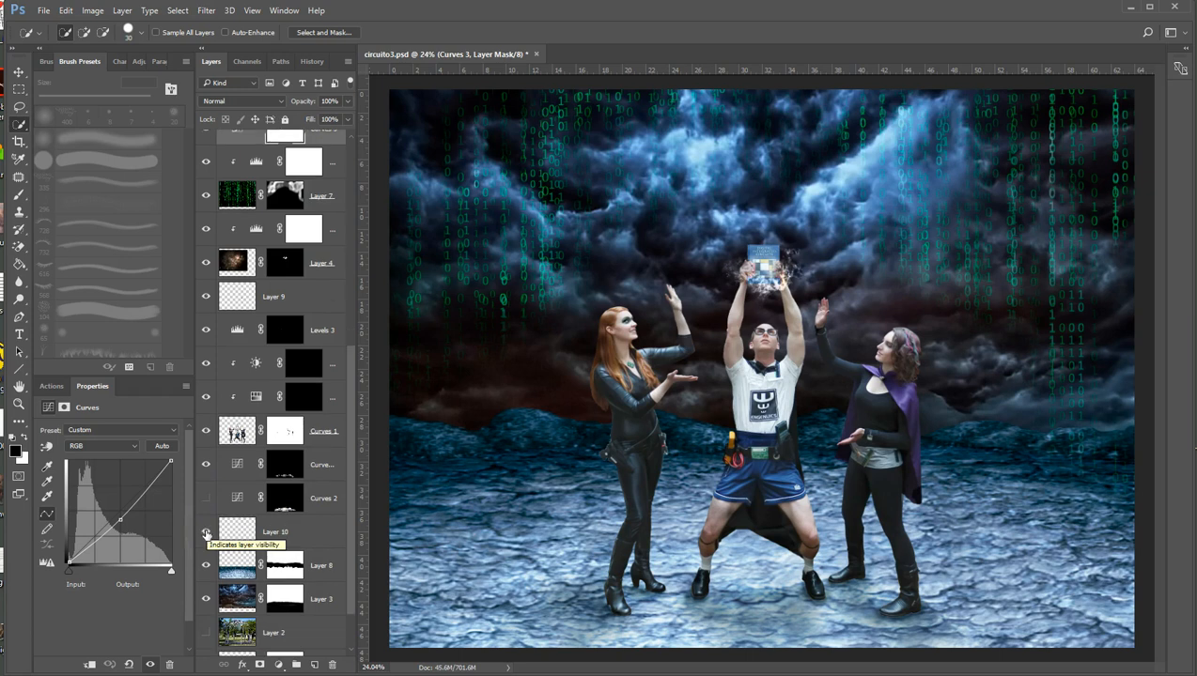
click(207, 533)
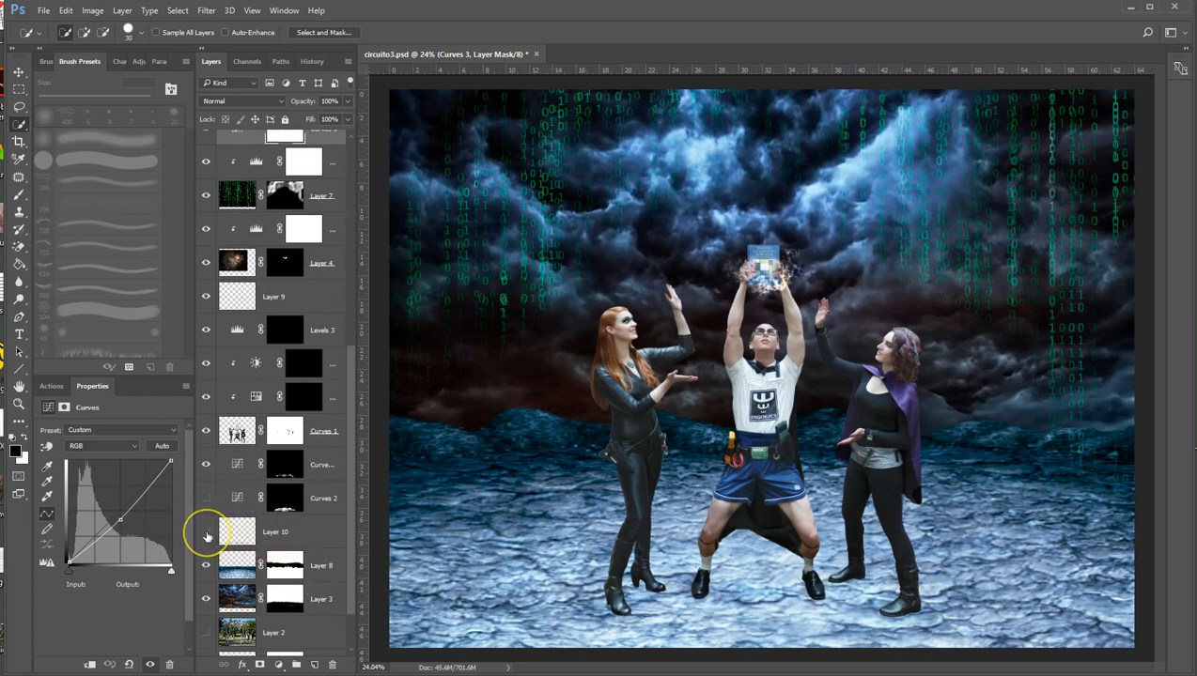
click(207, 532)
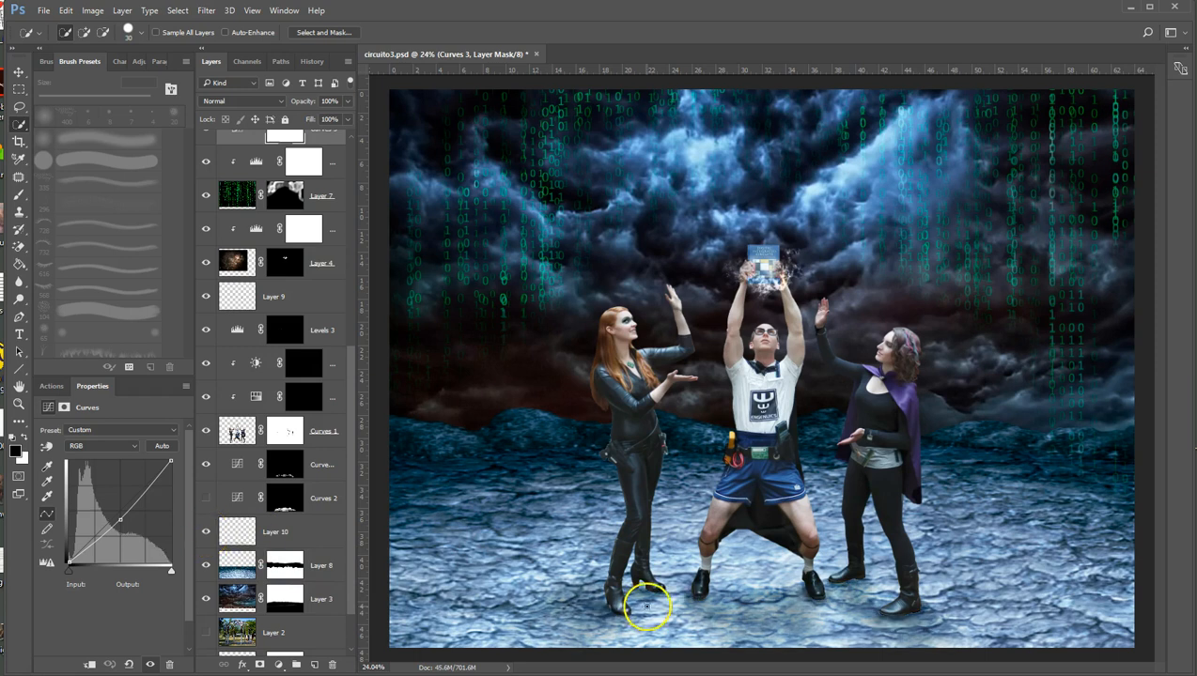
click(316, 538)
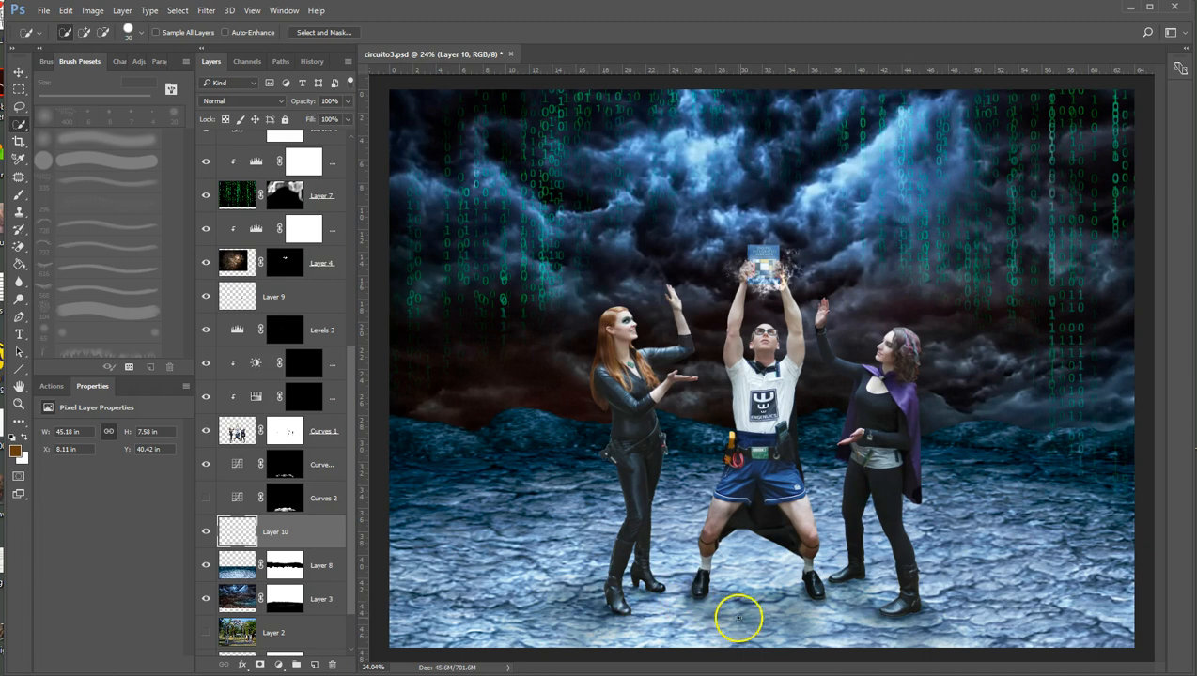
Turn Curves 2 back on and compare the shadows at the feet with Curves 2 and its copy each off and on
click(203, 499)
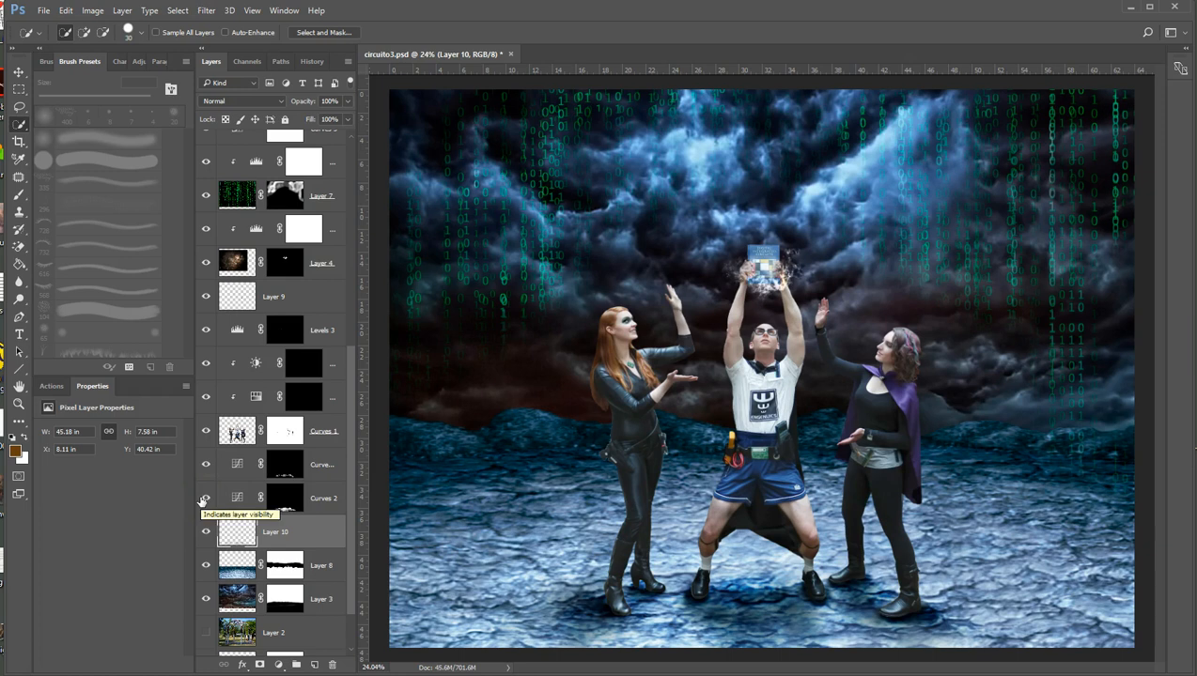
click(241, 501)
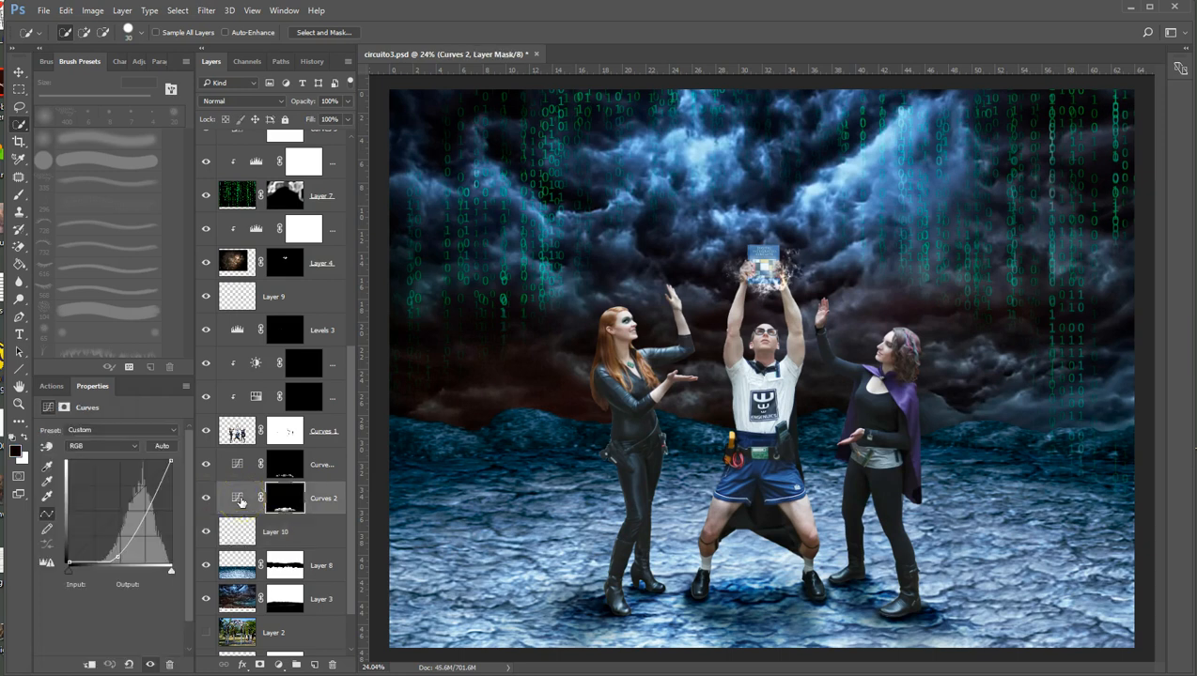
click(206, 500)
click(206, 501)
click(250, 470)
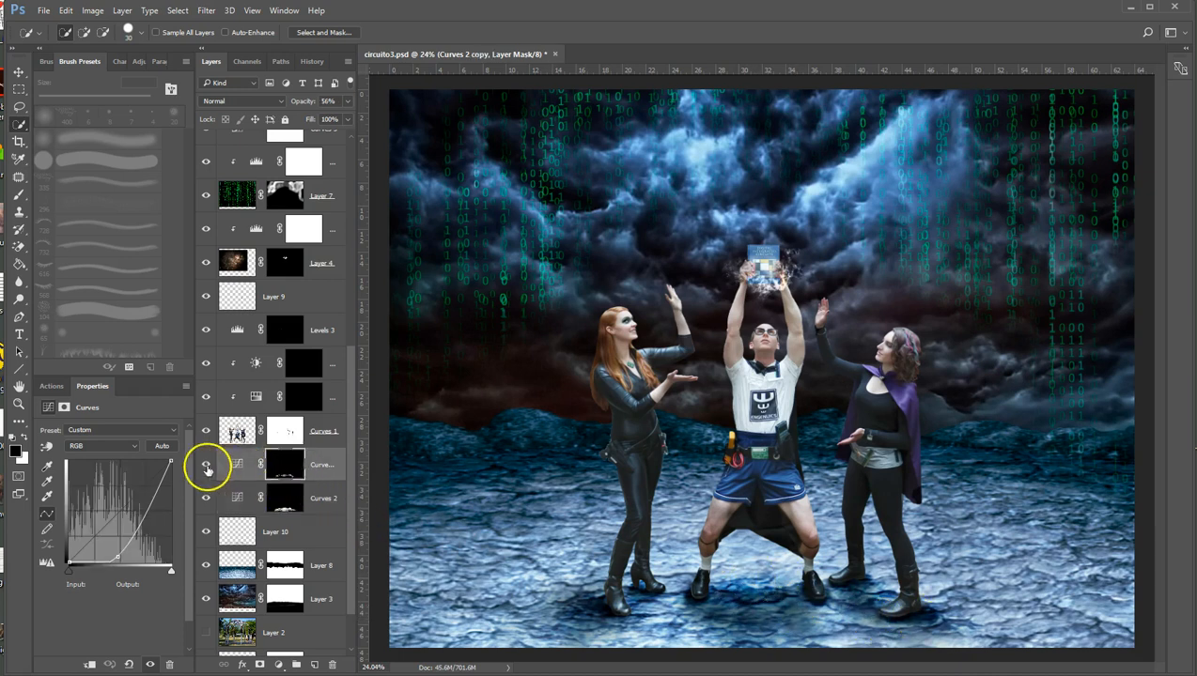
click(205, 465)
click(206, 465)
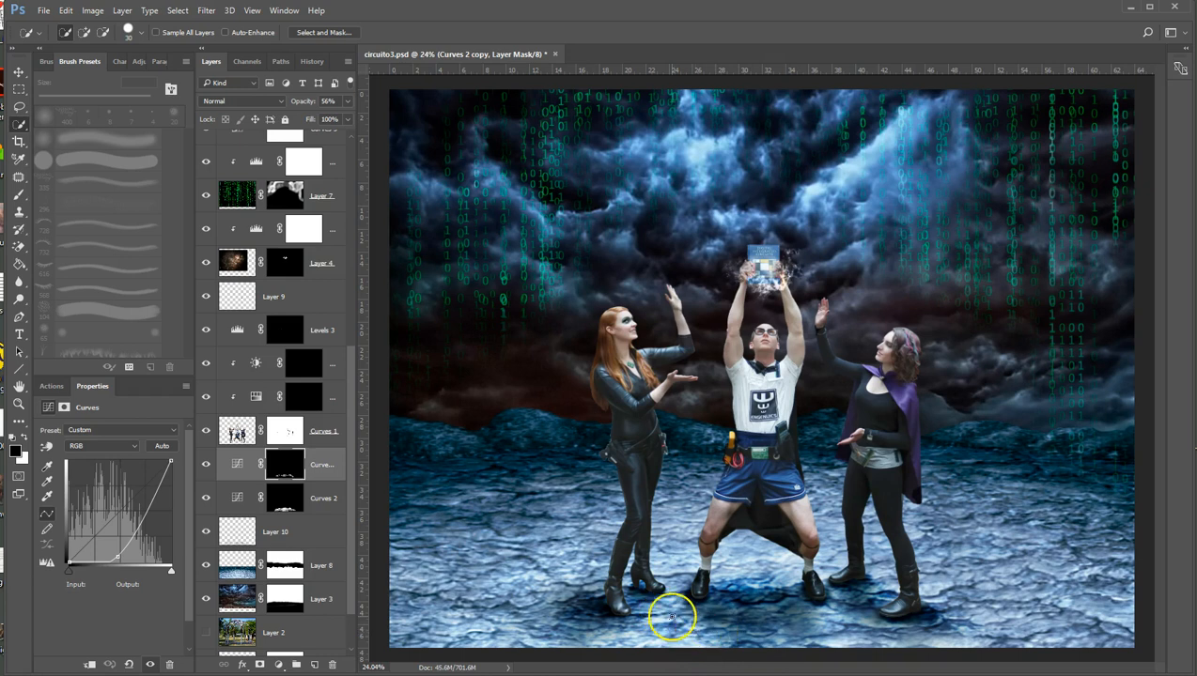
Show the IRIS enhancement group and examine its effect on the red-haired woman's eye up close
scroll(230, 439, up, 5)
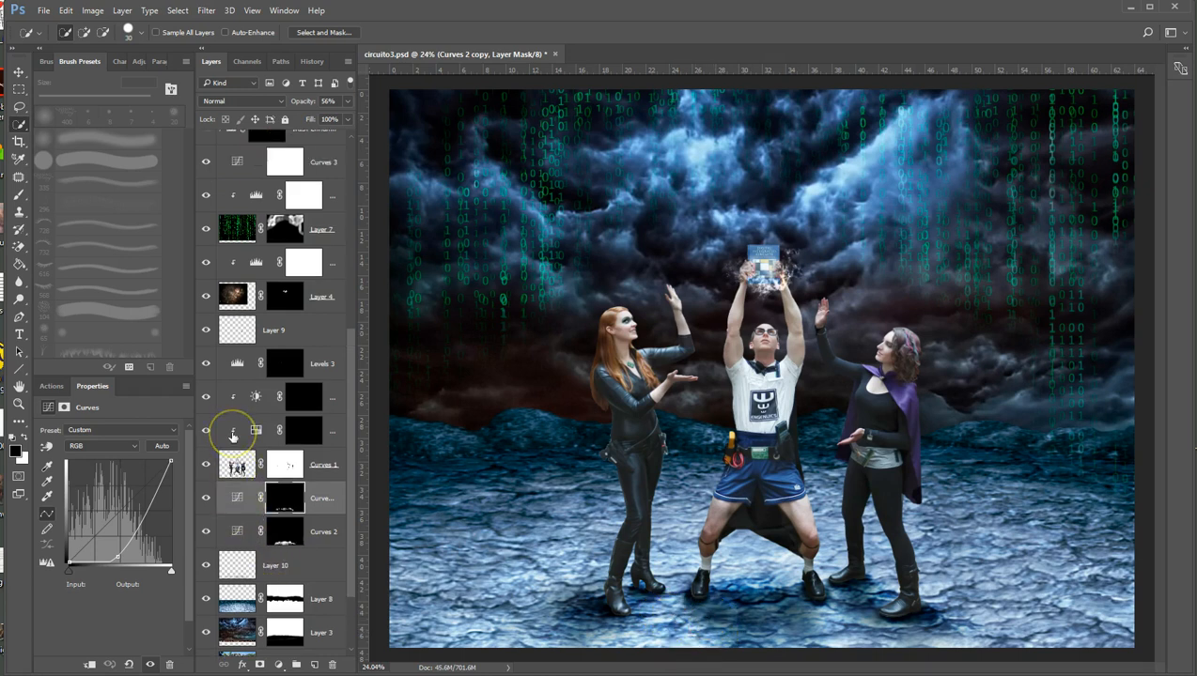
scroll(230, 437, up, 3)
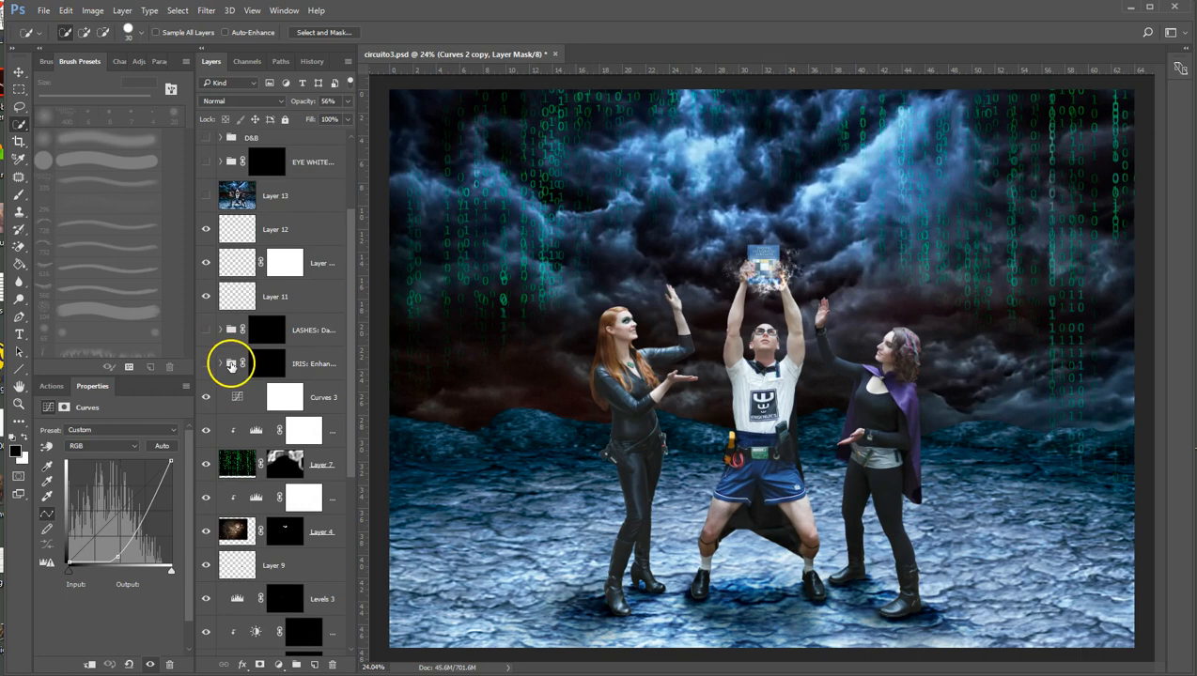
scroll(676, 316, up, 6)
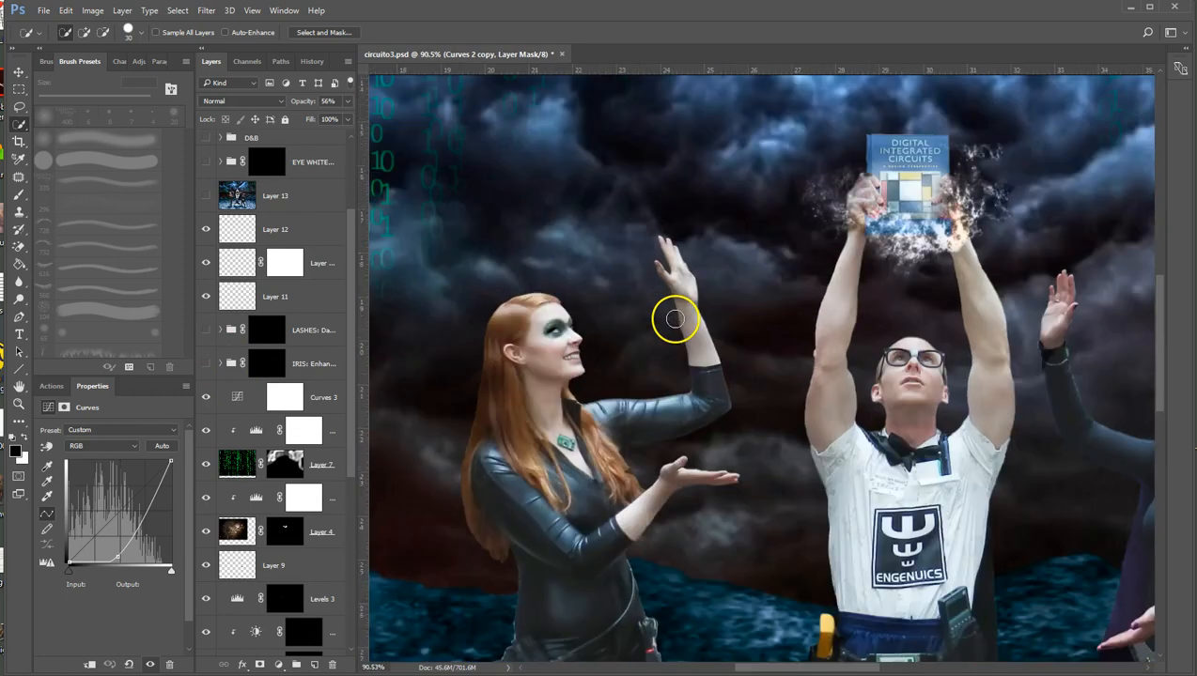
scroll(807, 366, down, 3)
scroll(815, 381, up, 3)
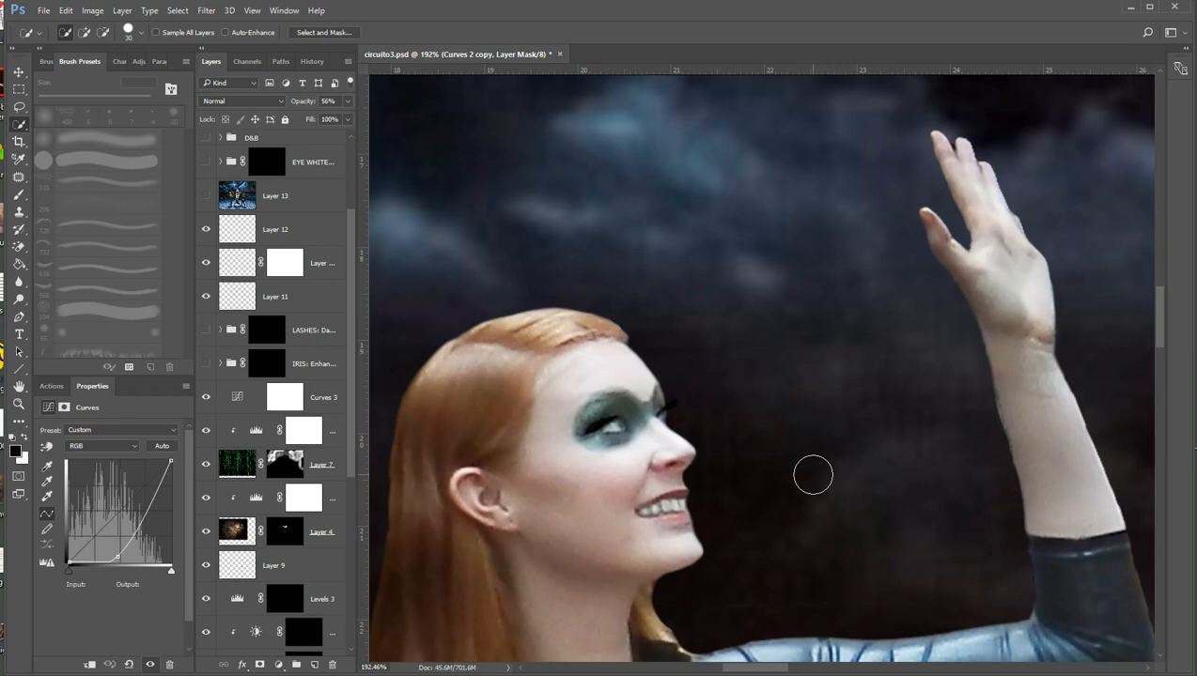
mouse_move(812, 475)
mouse_down()
mouse_move(763, 469)
mouse_move(775, 465)
mouse_up()
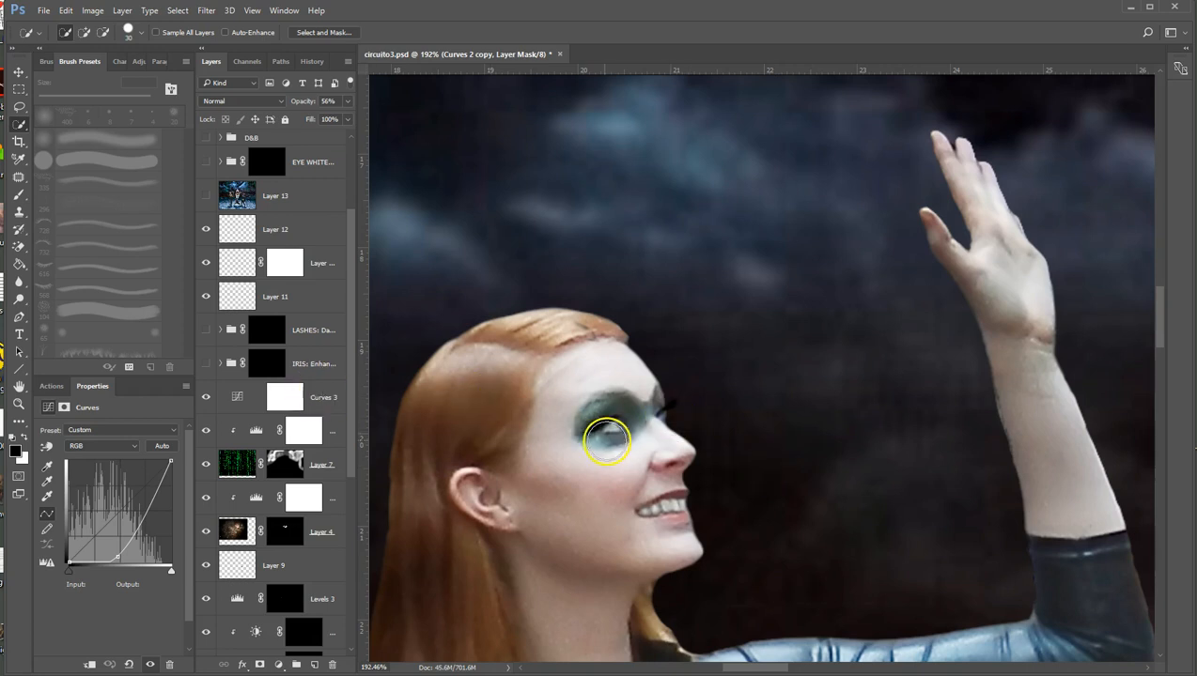
click(205, 365)
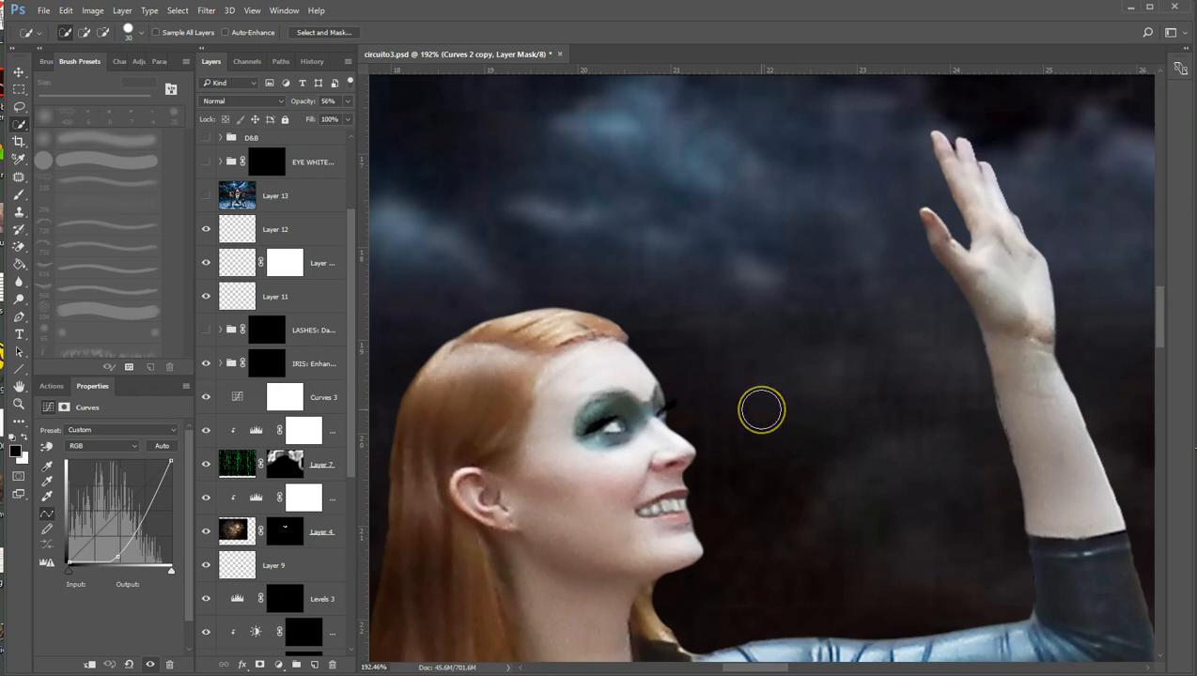
click(752, 396)
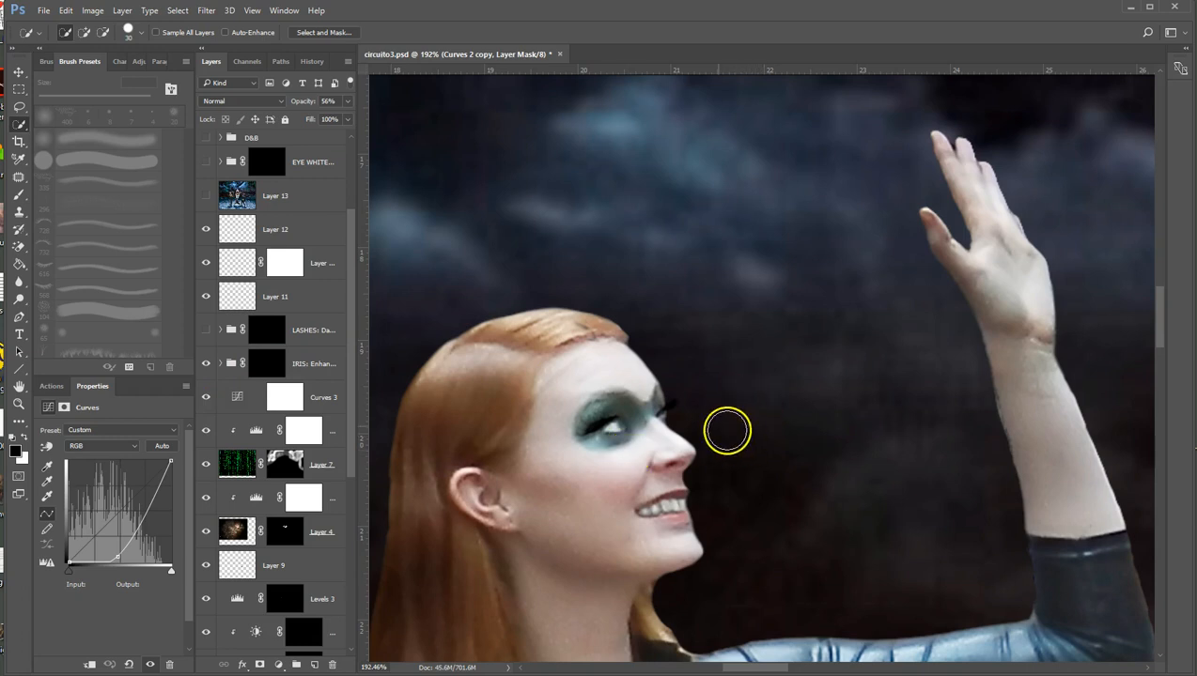
Show the LASHES group and examine its effect on the face of the woman in the purple cape
drag(867, 321, 423, 299)
drag(694, 416, 342, 407)
click(207, 330)
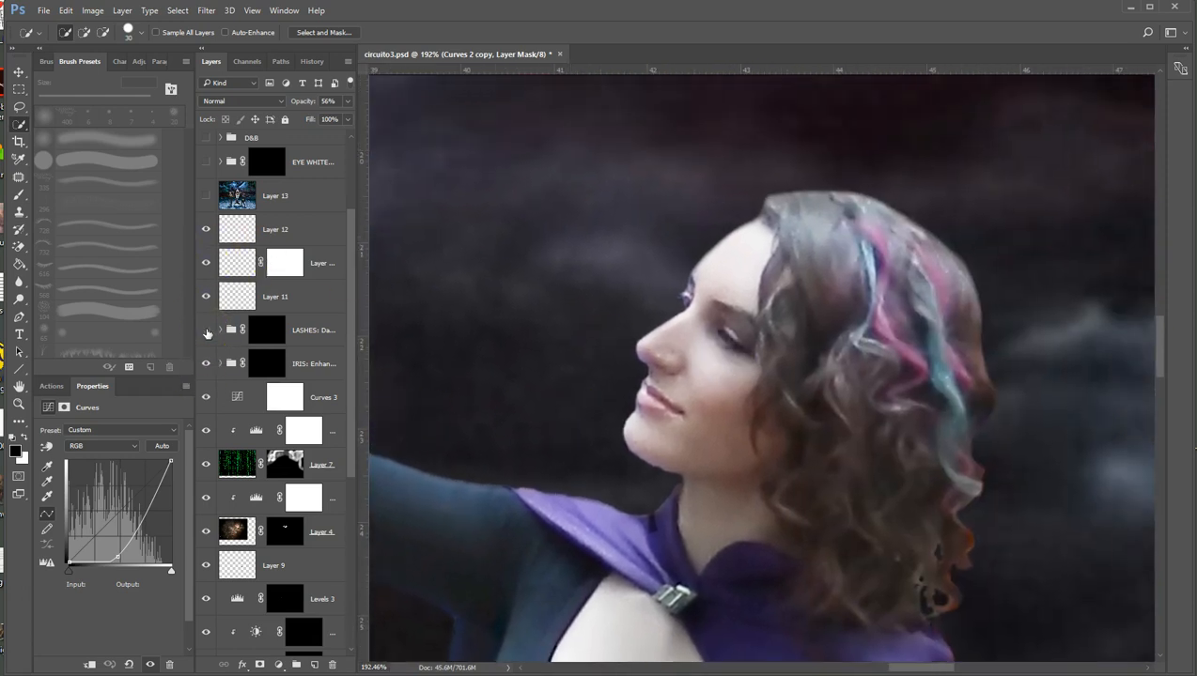
click(207, 329)
click(307, 328)
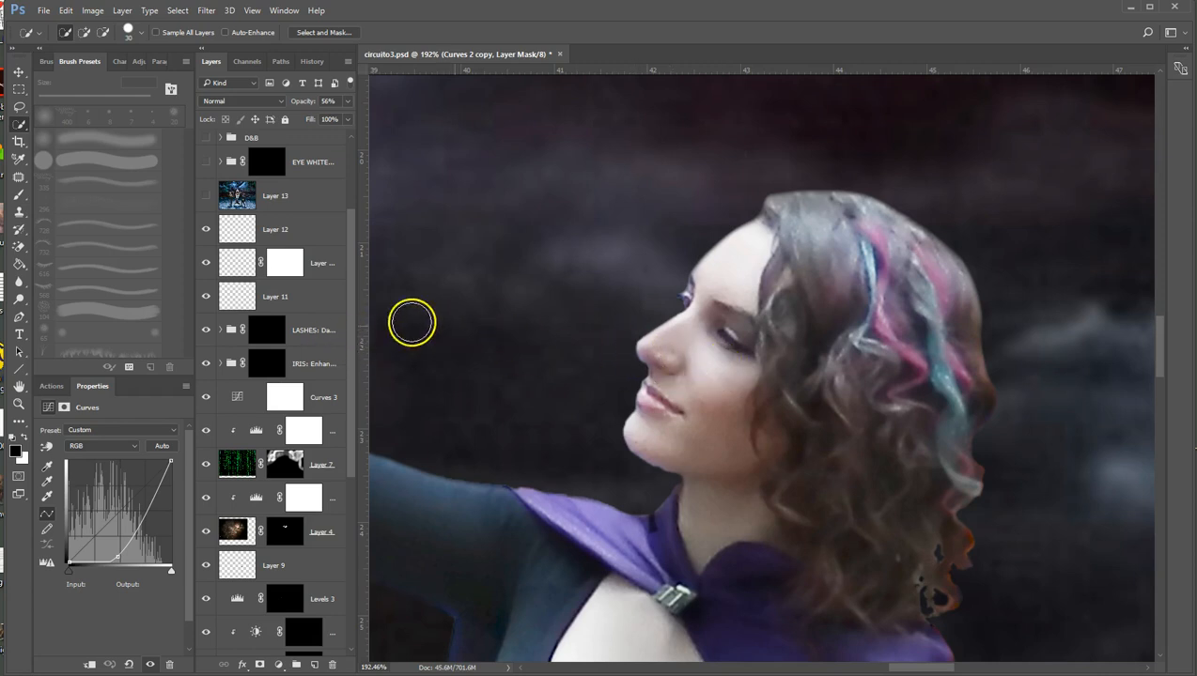
Show the merged Layer 13 above Layer 12 with the whole composite in view
scroll(593, 313, down, 5)
scroll(592, 316, down, 6)
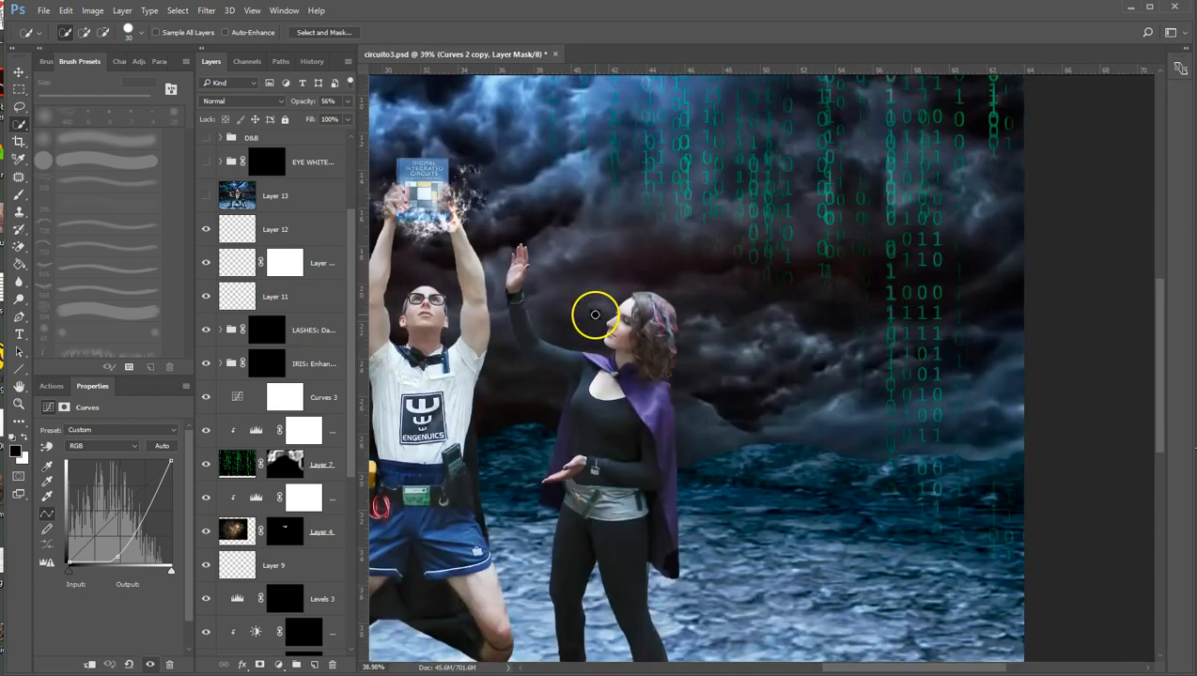
scroll(593, 316, up, 1)
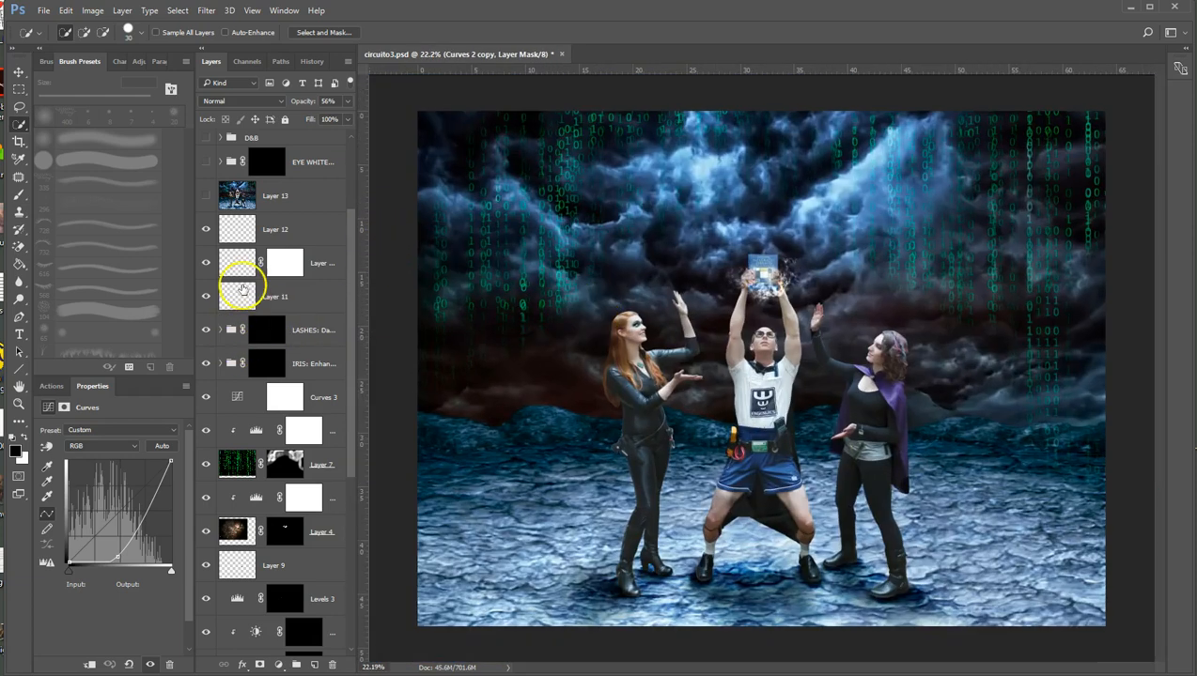
scroll(248, 277, up, 2)
click(204, 267)
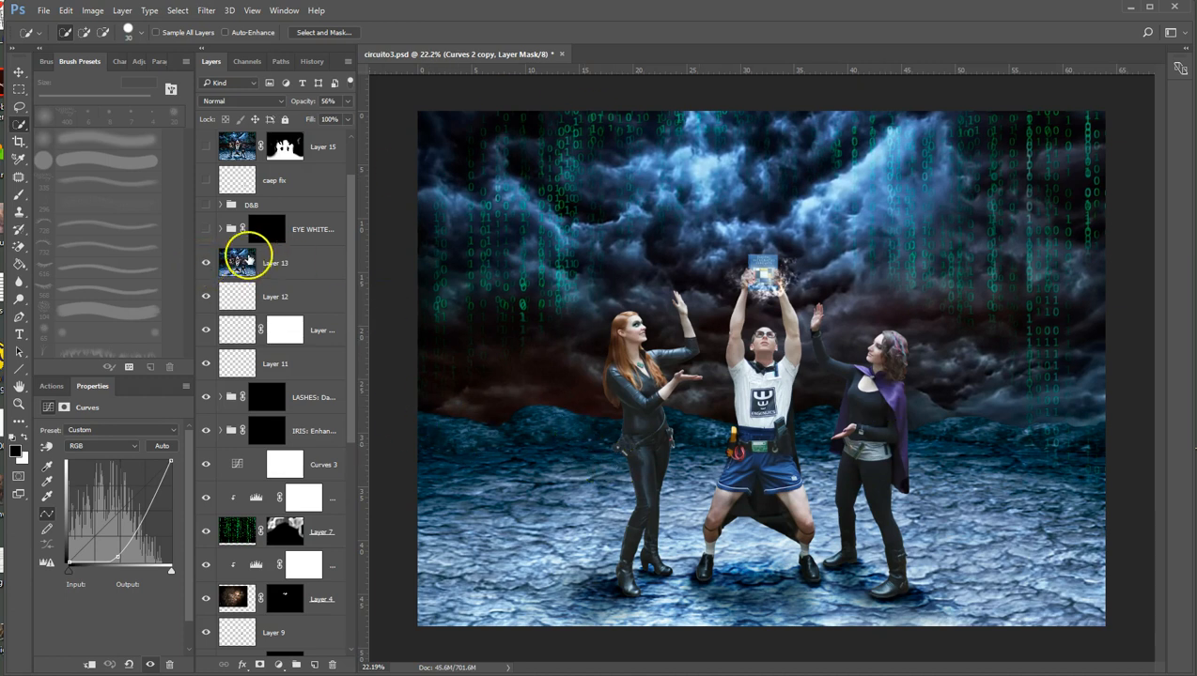
Show the EYE WHITE group and examine its effect on the eyes of the man with glasses
scroll(286, 268, up, 1)
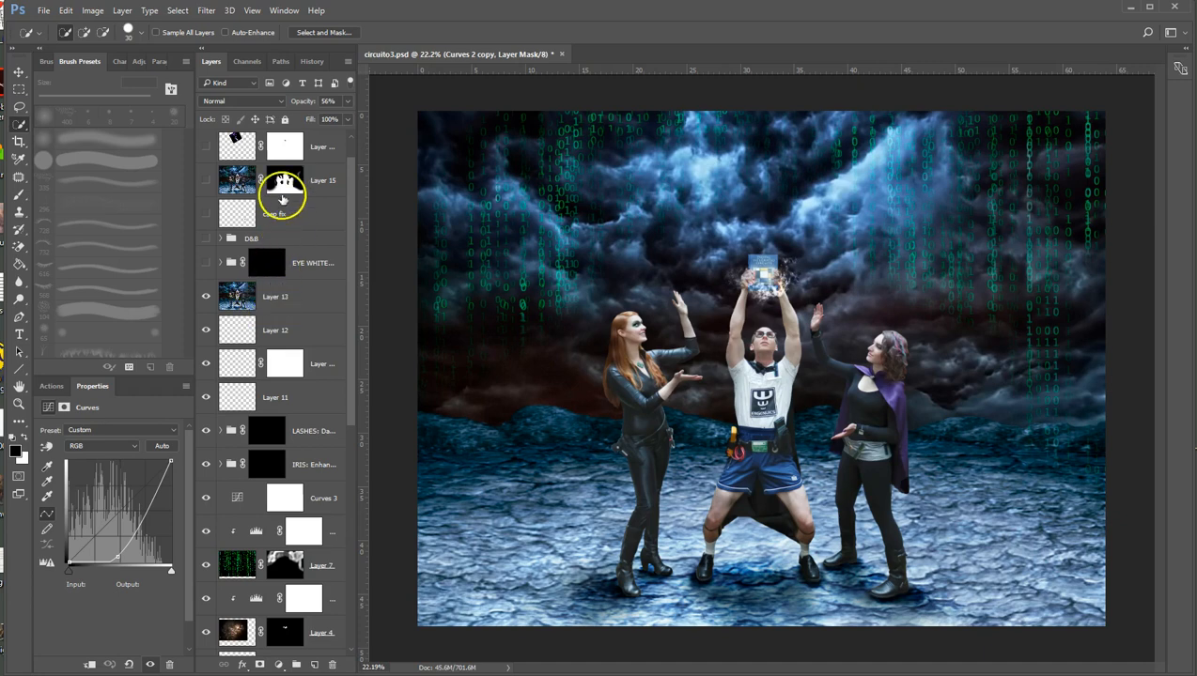
scroll(851, 377, up, 1)
scroll(851, 377, up, 20)
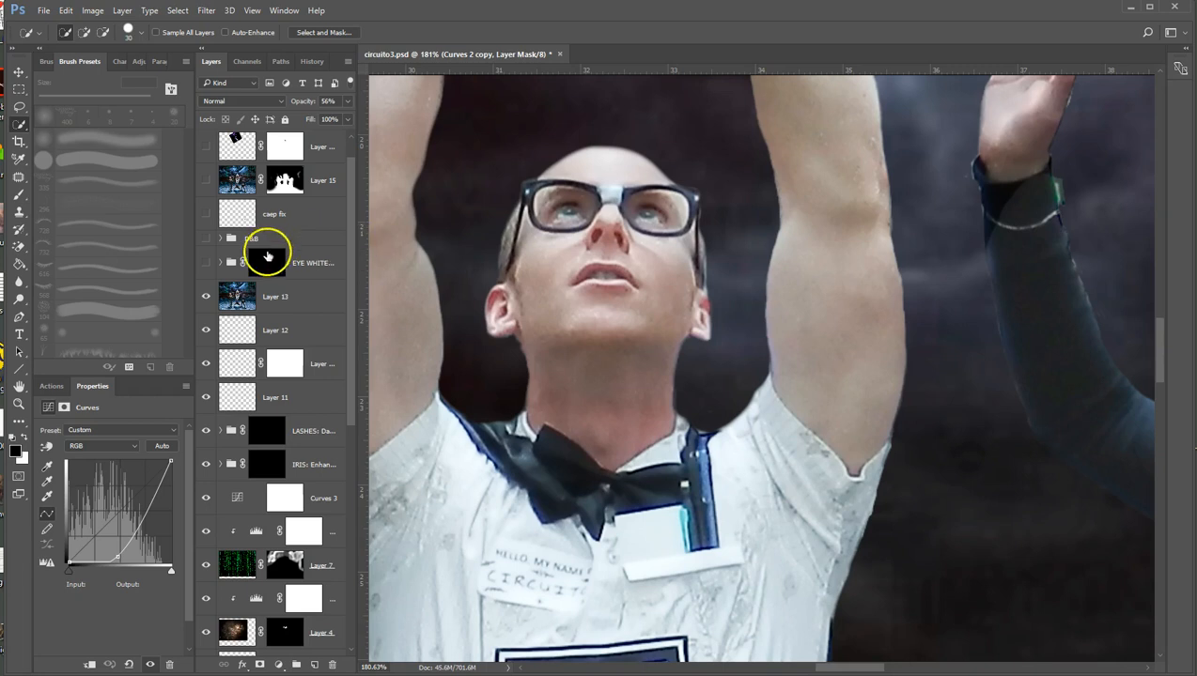
click(205, 264)
click(205, 266)
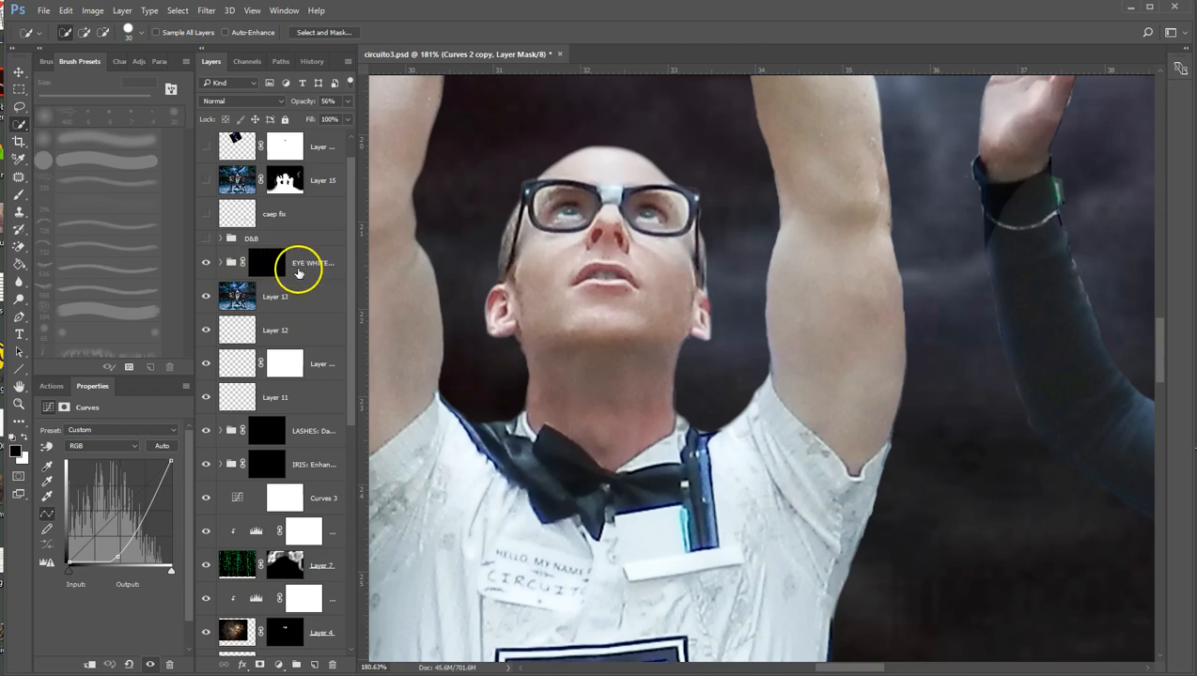
Toggle the D&B group to compare its effect on the whole composite and on the three figures up close
scroll(570, 341, down, 6)
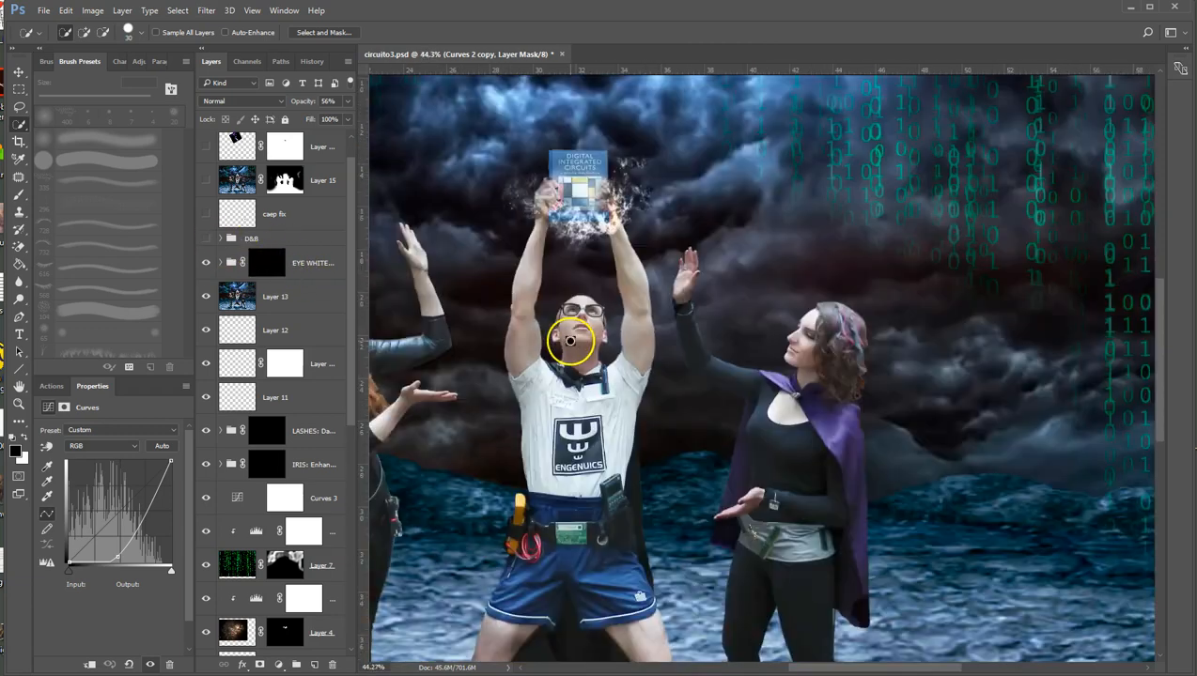
scroll(571, 341, down, 2)
scroll(570, 341, down, 1)
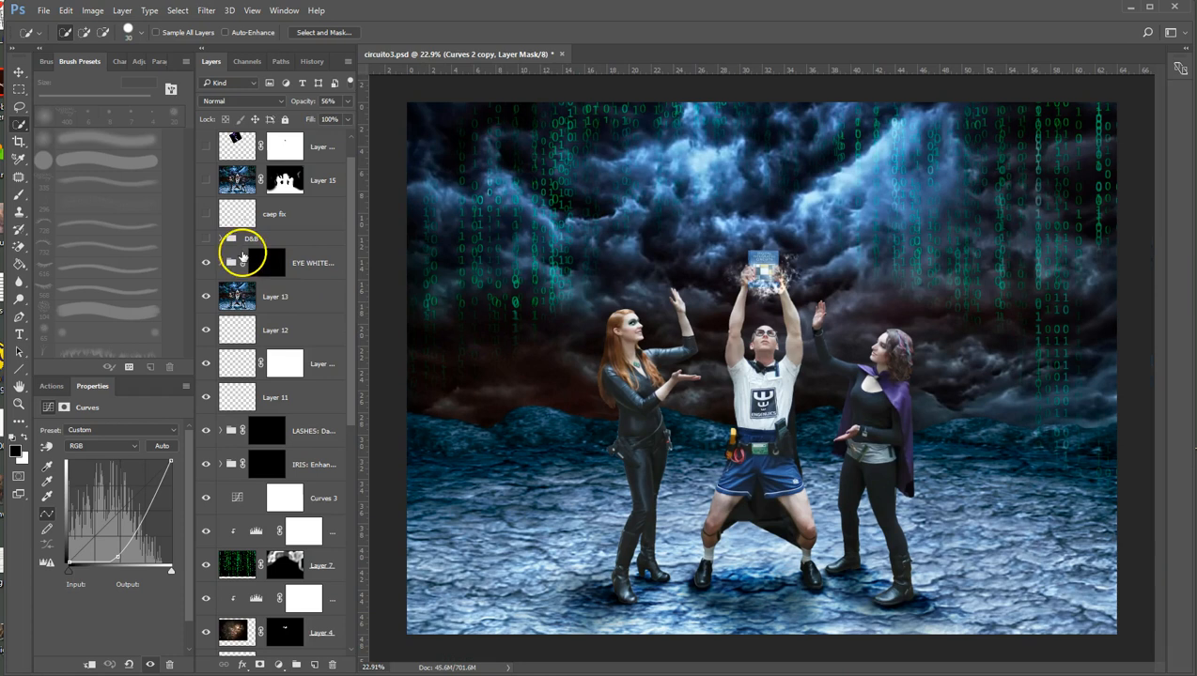
click(205, 239)
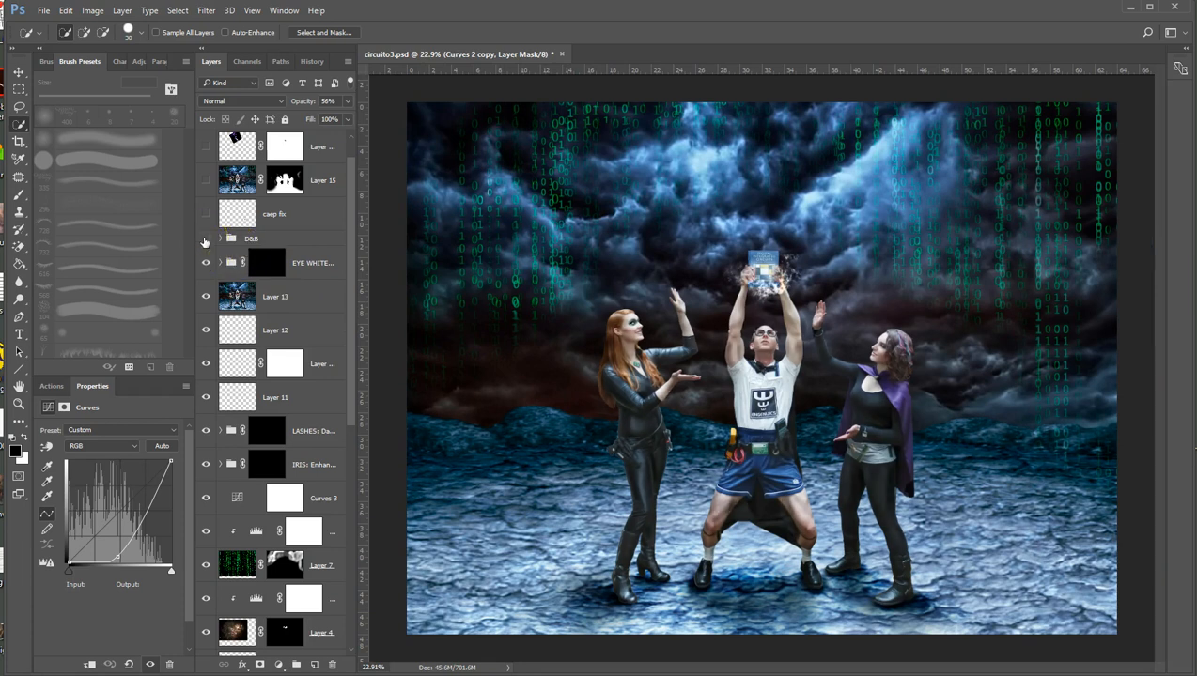
click(205, 238)
scroll(822, 311, up, 3)
scroll(821, 310, up, 4)
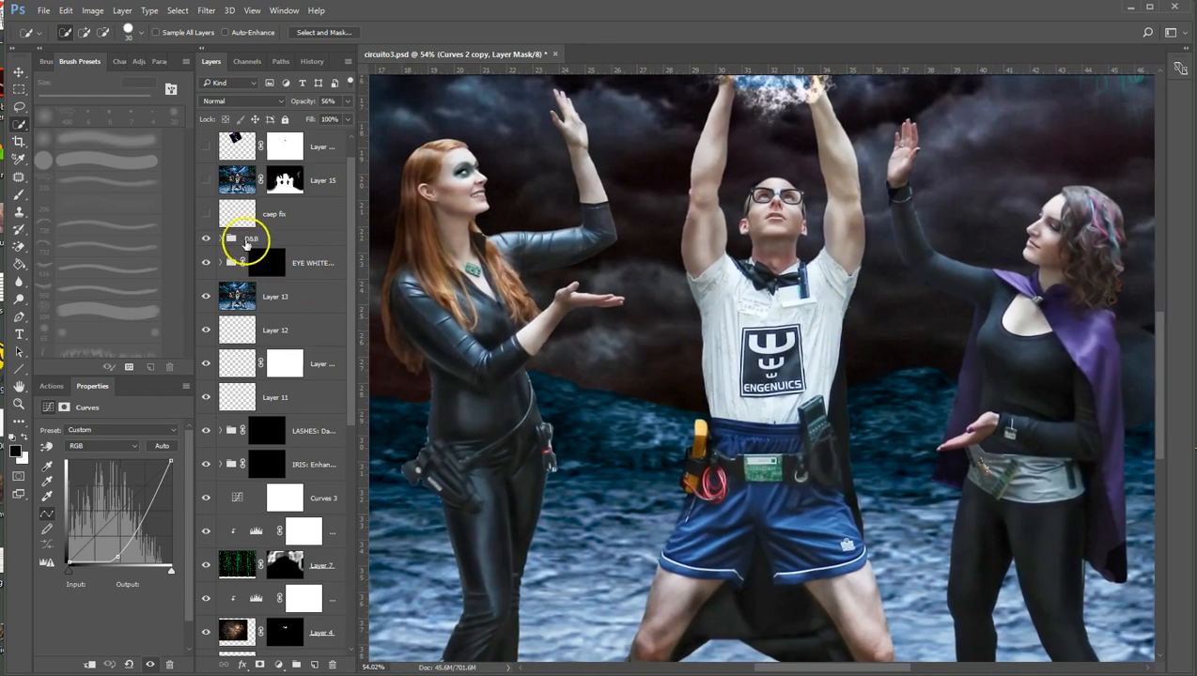
click(204, 239)
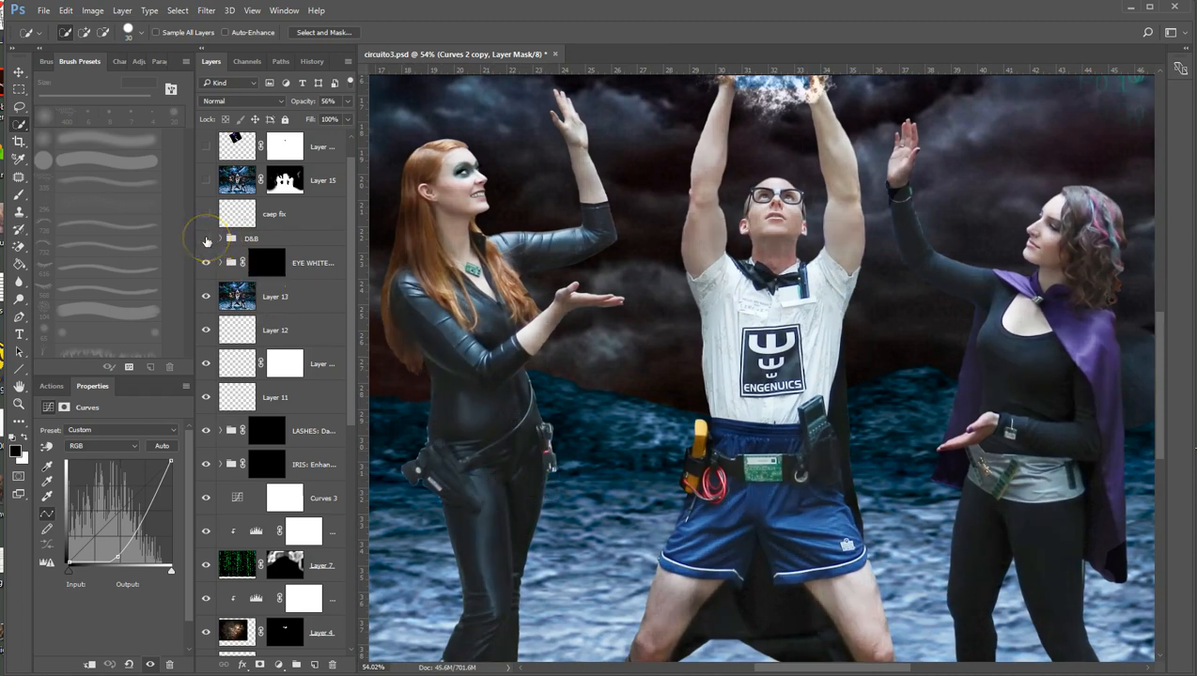
Expand the D&B group and examine its shadows Curves adjustment and mask against the figures
click(220, 239)
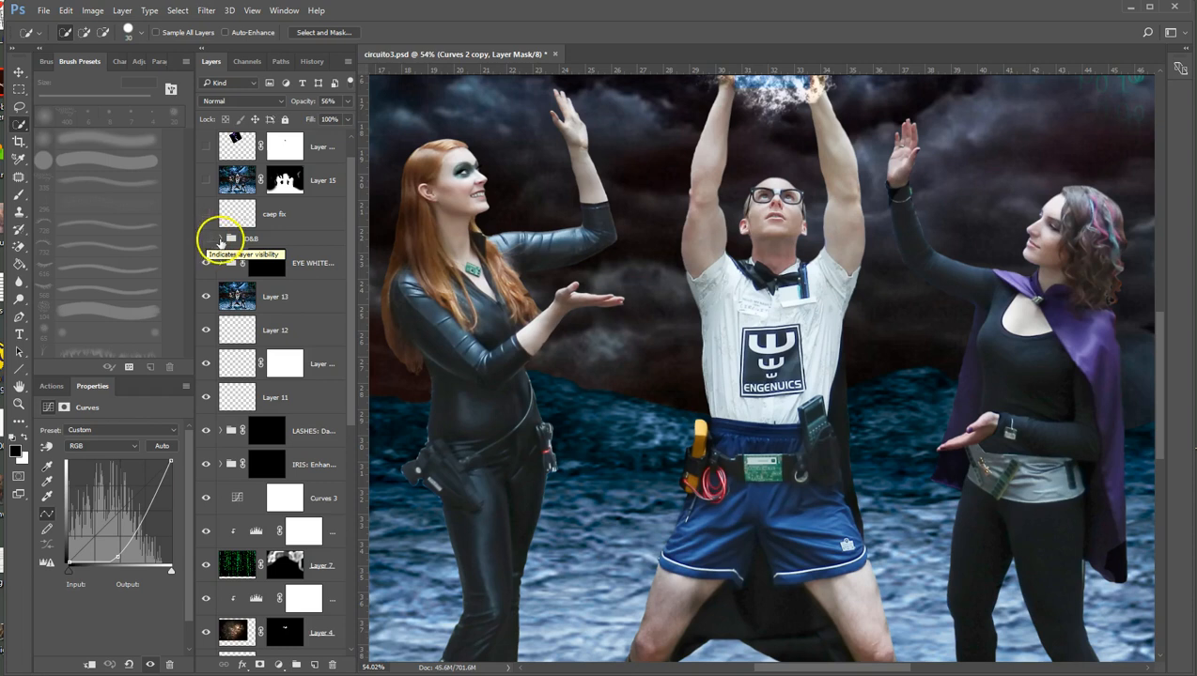
click(274, 298)
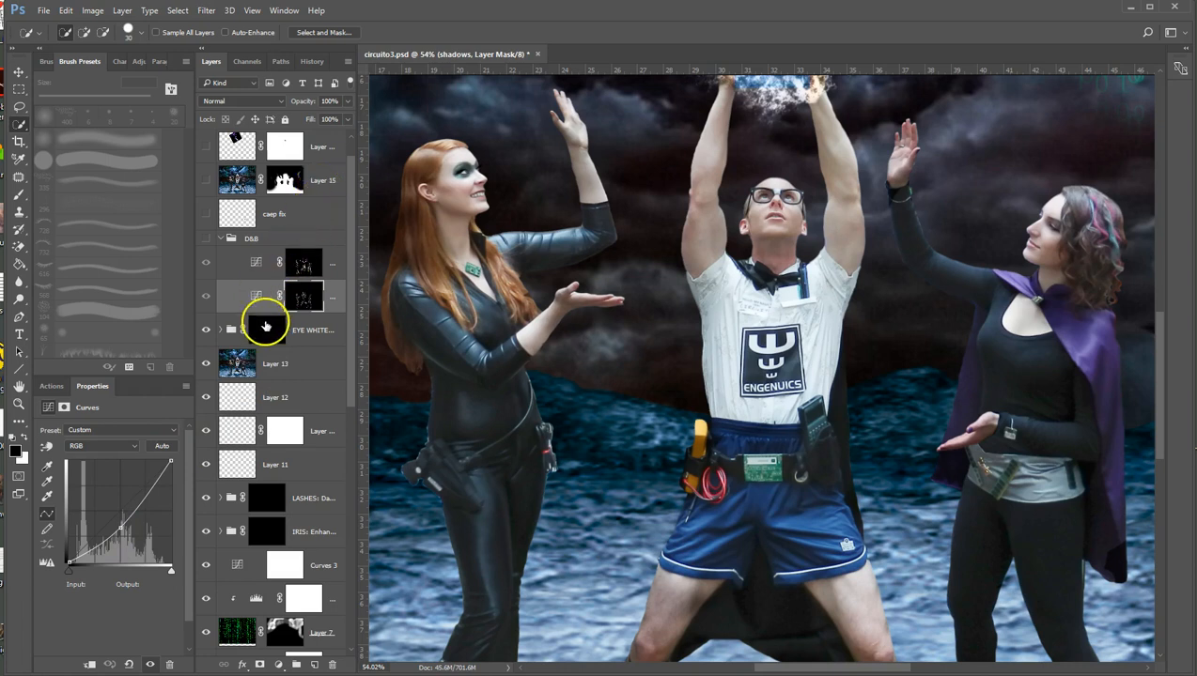
click(206, 295)
click(205, 287)
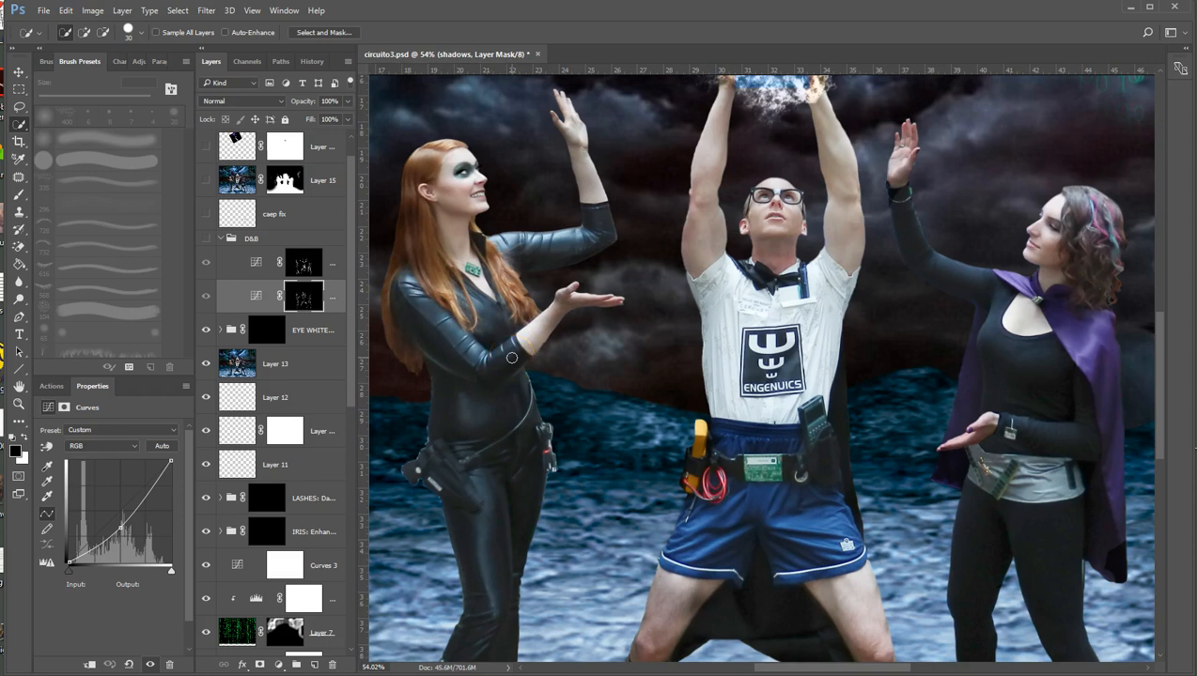
mouse_move(463, 284)
mouse_down()
mouse_move(622, 249)
mouse_move(488, 235)
mouse_move(446, 310)
mouse_move(424, 192)
mouse_move(445, 301)
mouse_up()
drag(721, 215, 746, 268)
Show the D&B group after comparing its effect on the figures up close and in the whole composite
click(206, 239)
click(206, 238)
click(206, 238)
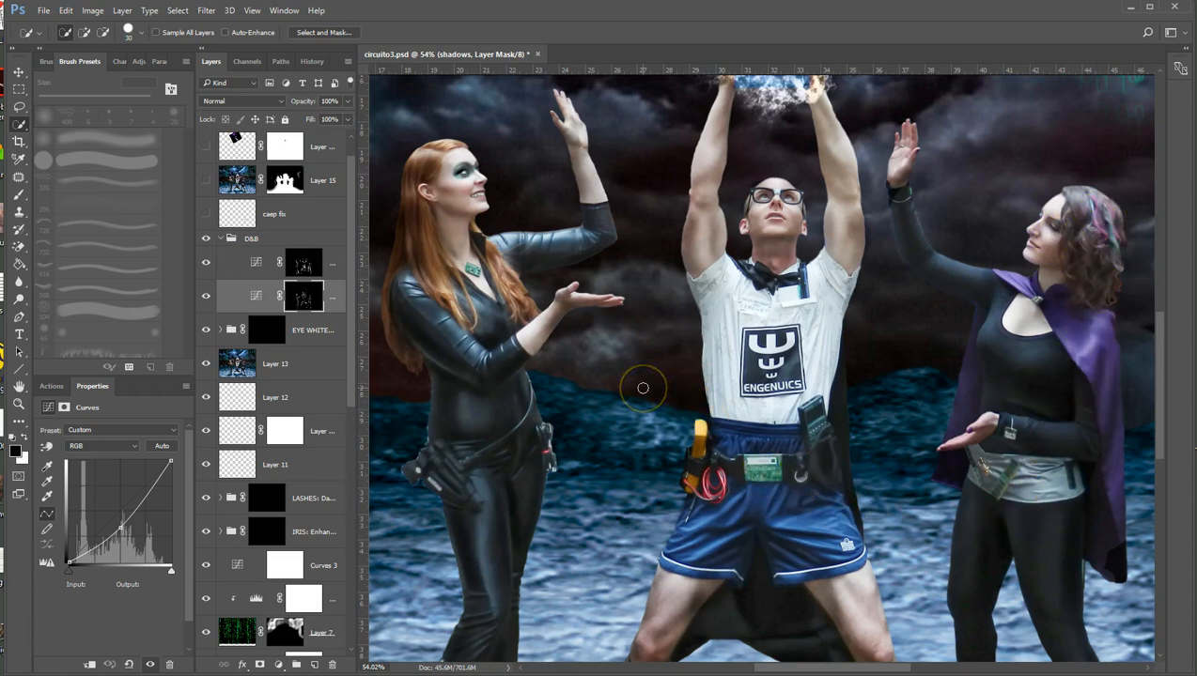
scroll(642, 388, down, 5)
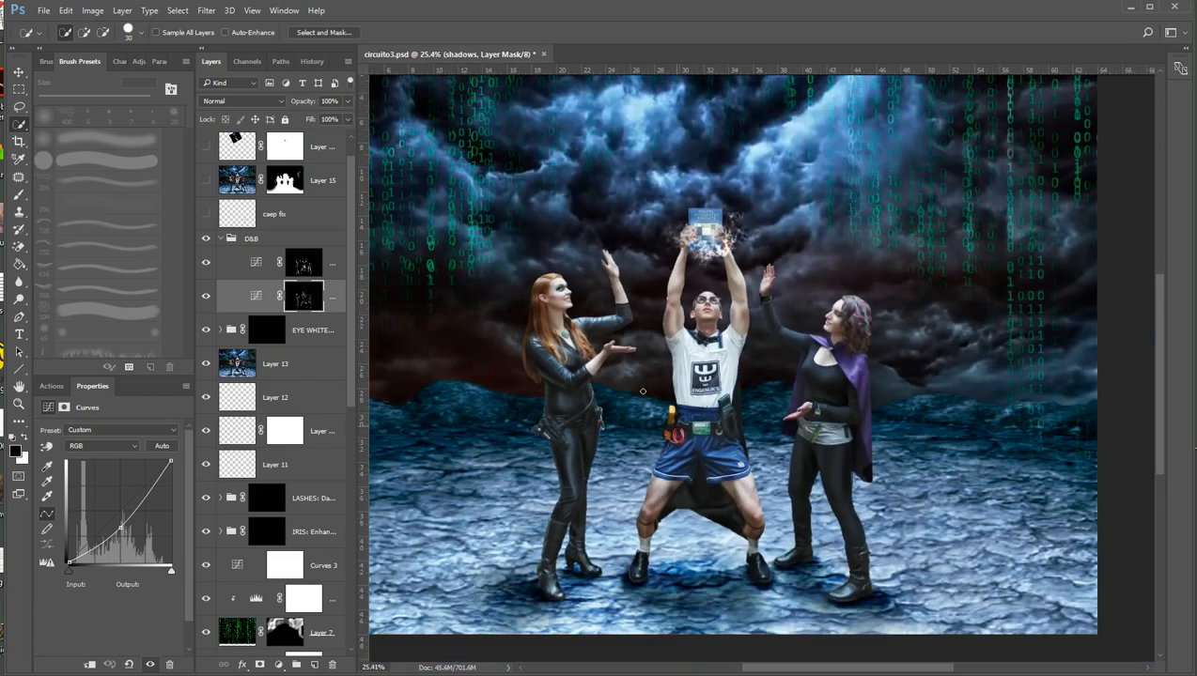
click(206, 240)
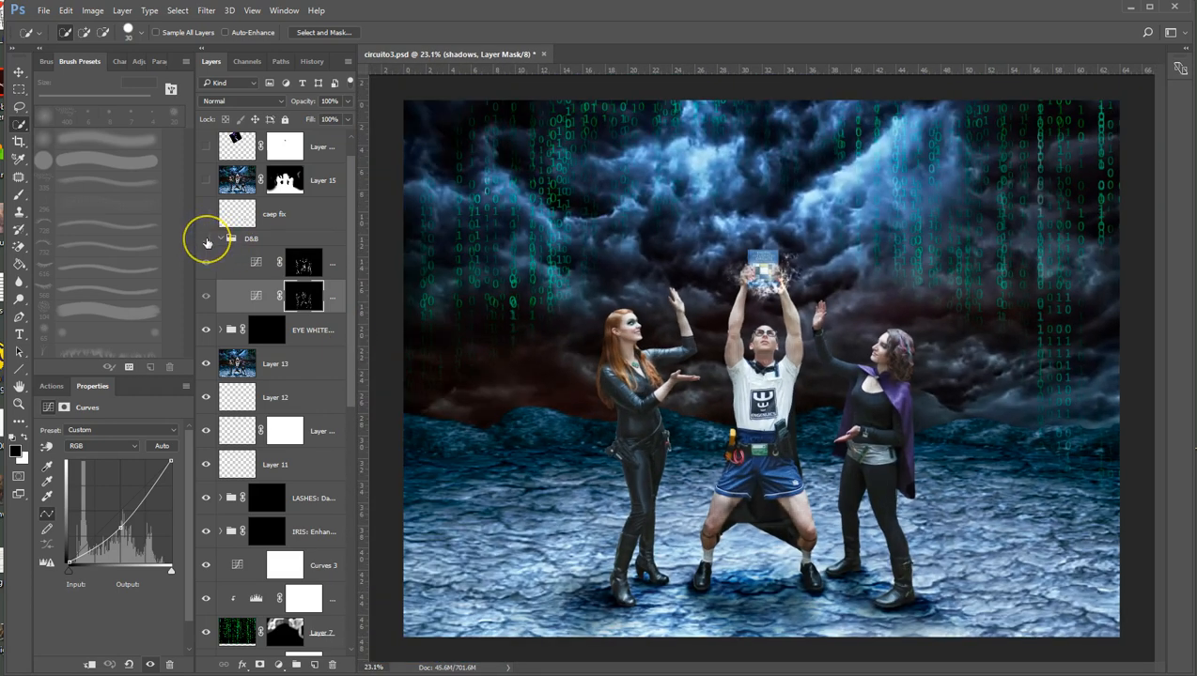
click(206, 241)
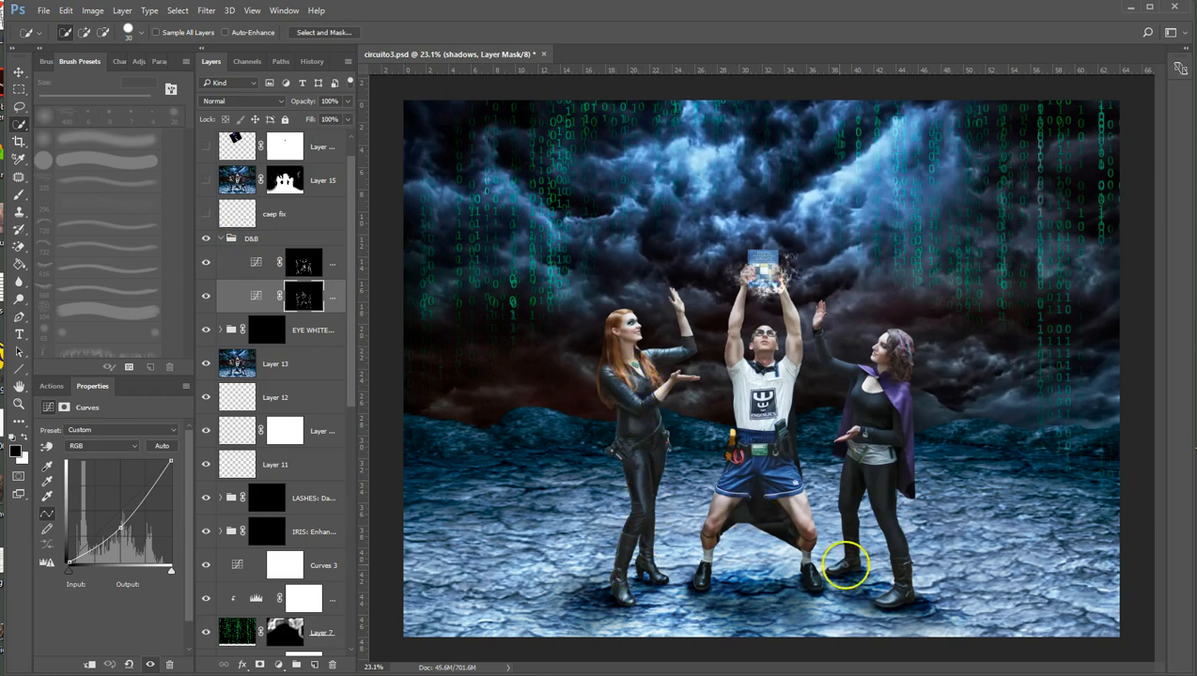
Show the caep fix layer and the masked Layer 15, comparing Layer 15's effect on the three figures up close
click(206, 217)
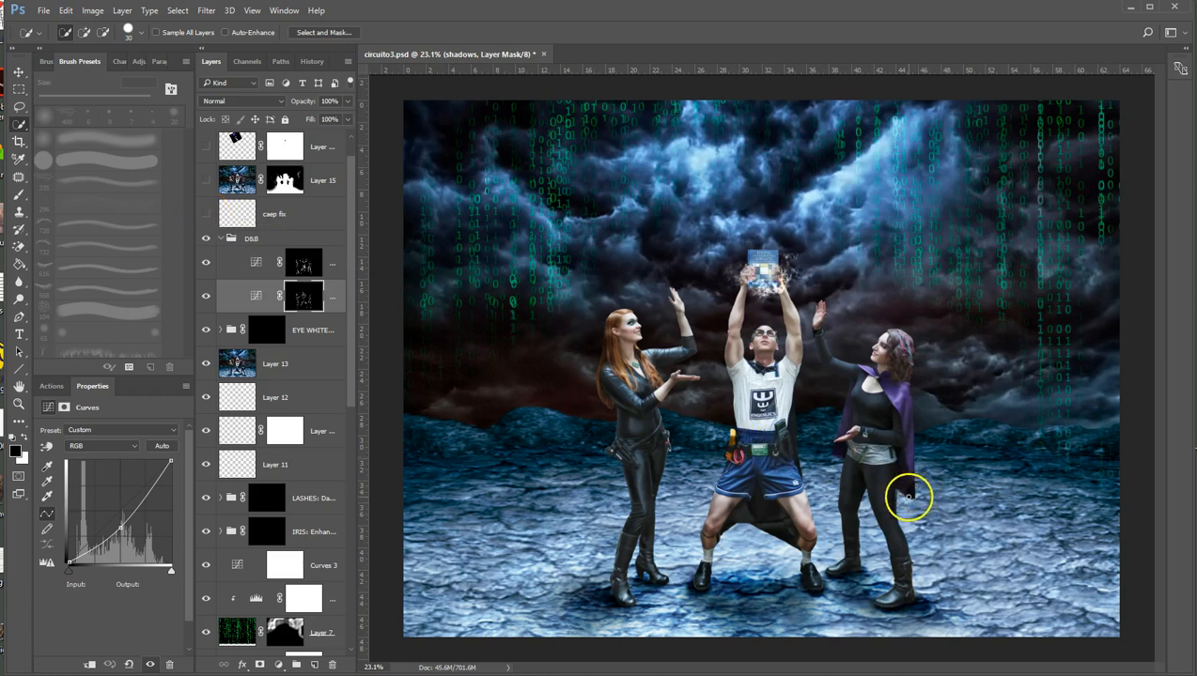
click(206, 216)
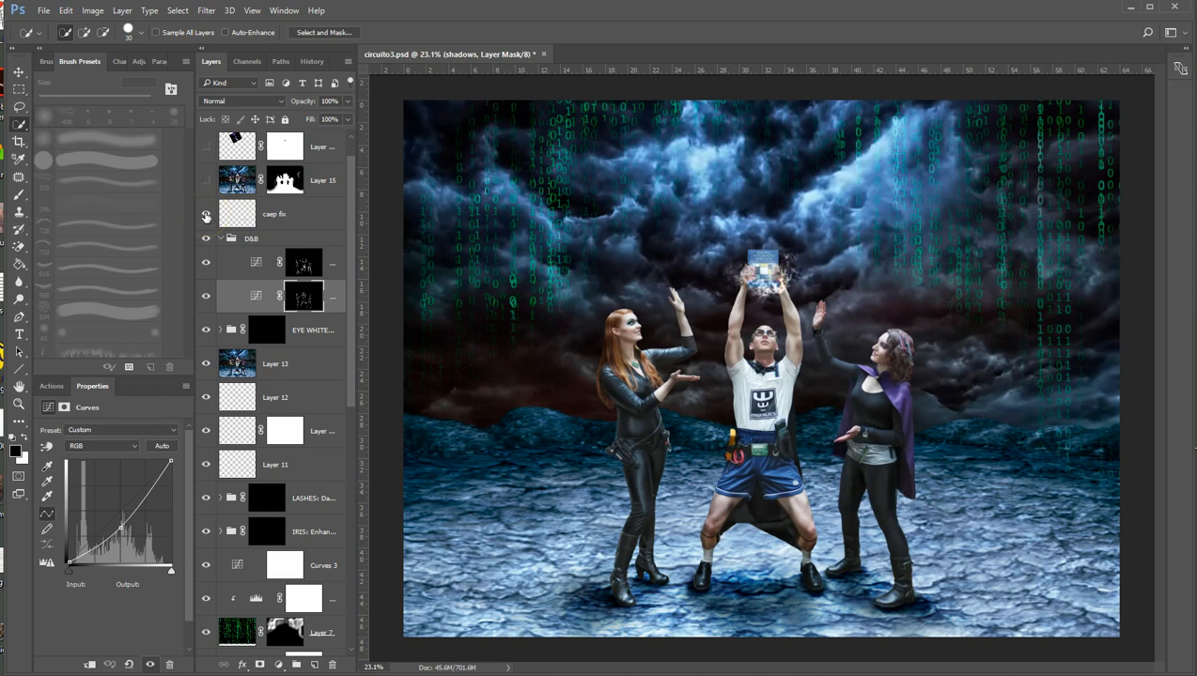
click(206, 180)
scroll(812, 367, up, 5)
scroll(813, 368, up, 2)
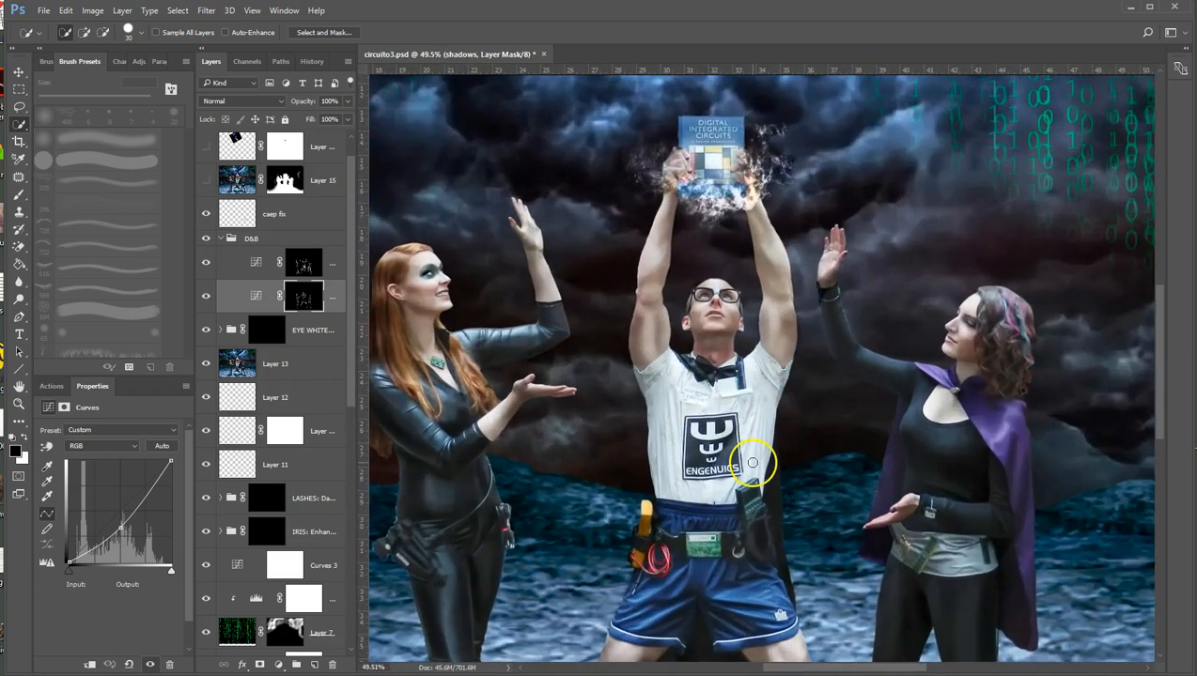
scroll(833, 320, up, 2)
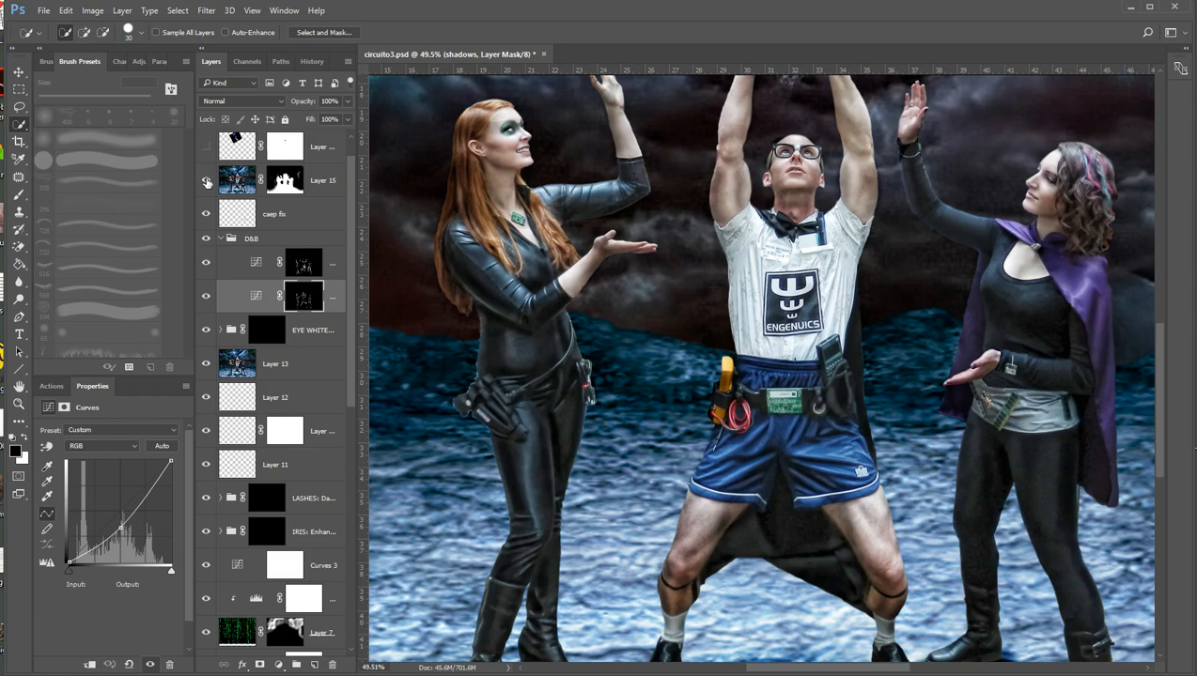
click(208, 184)
click(207, 183)
scroll(637, 431, down, 3)
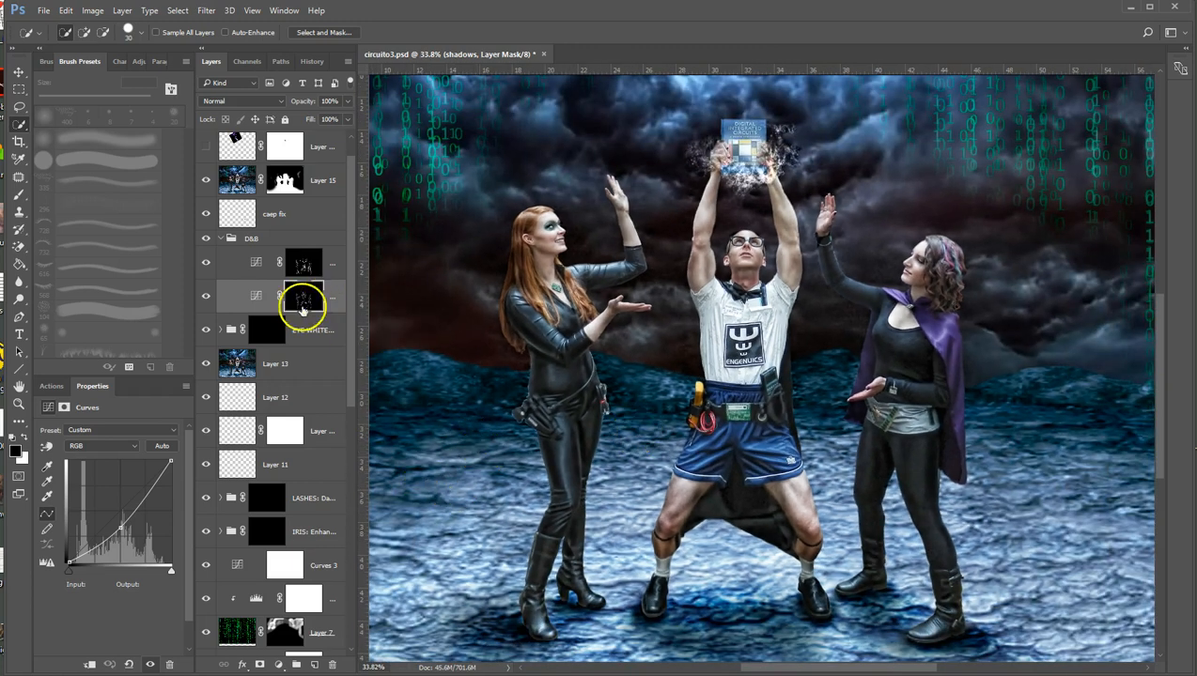
Show the Layer 16 copy lightning bolt with the whole composite in view, and select that layer
scroll(347, 237, up, 1)
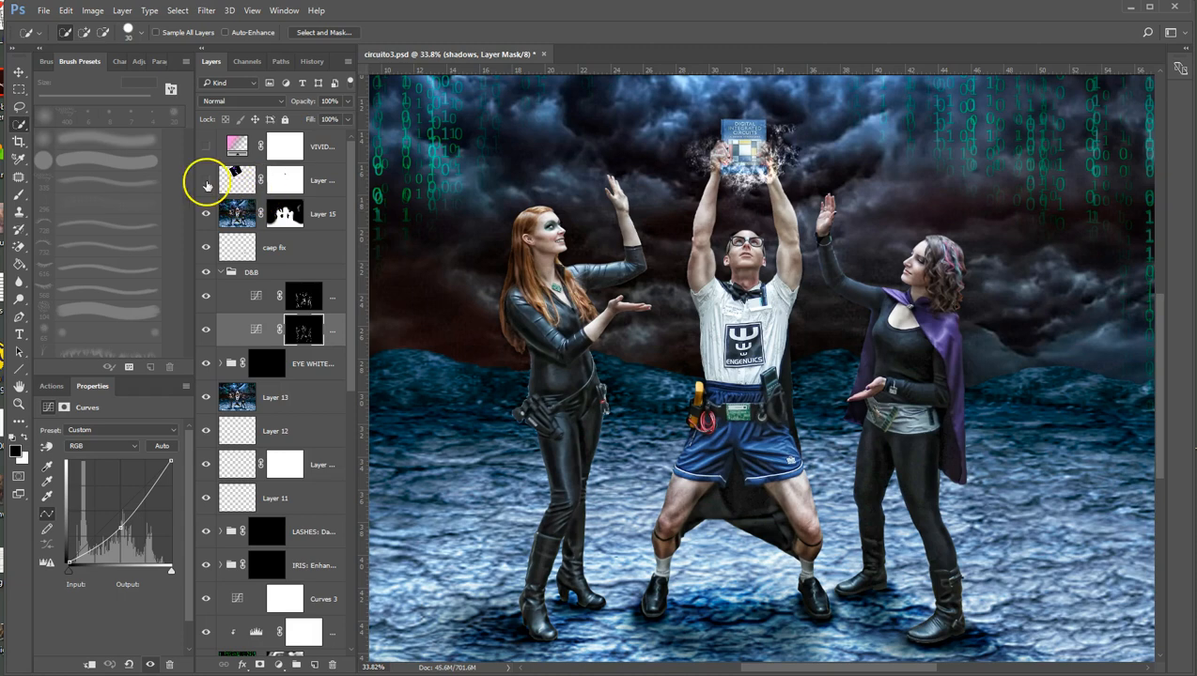
scroll(462, 246, down, 2)
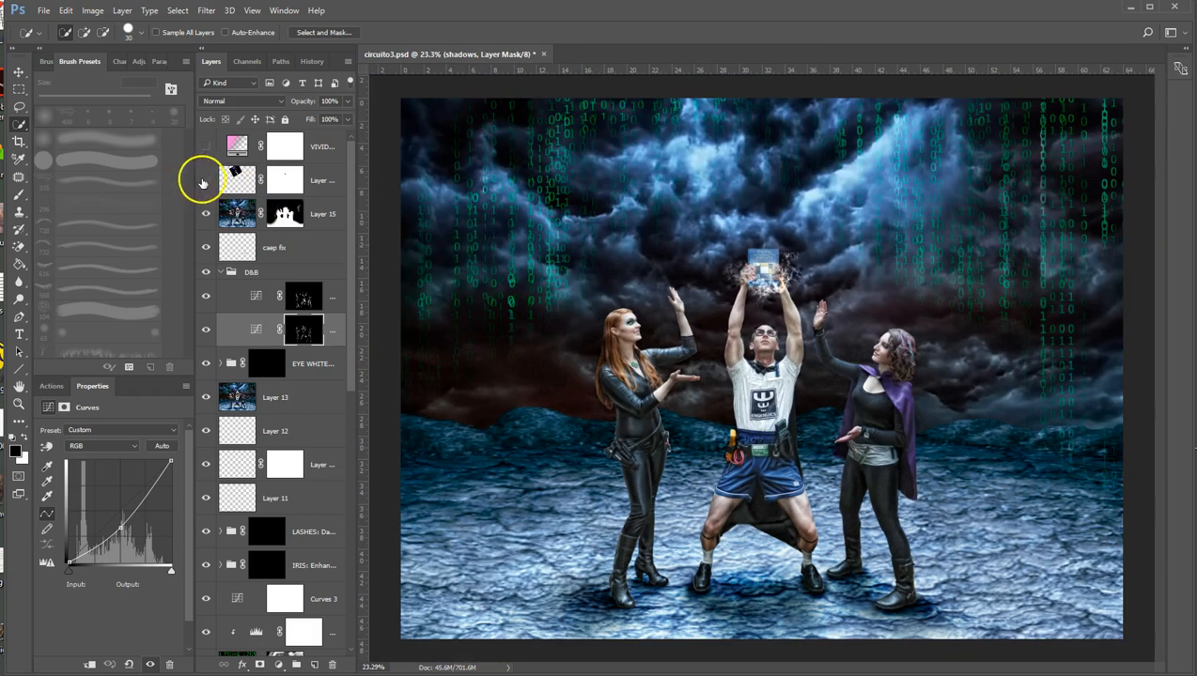
click(203, 181)
click(203, 181)
click(203, 181)
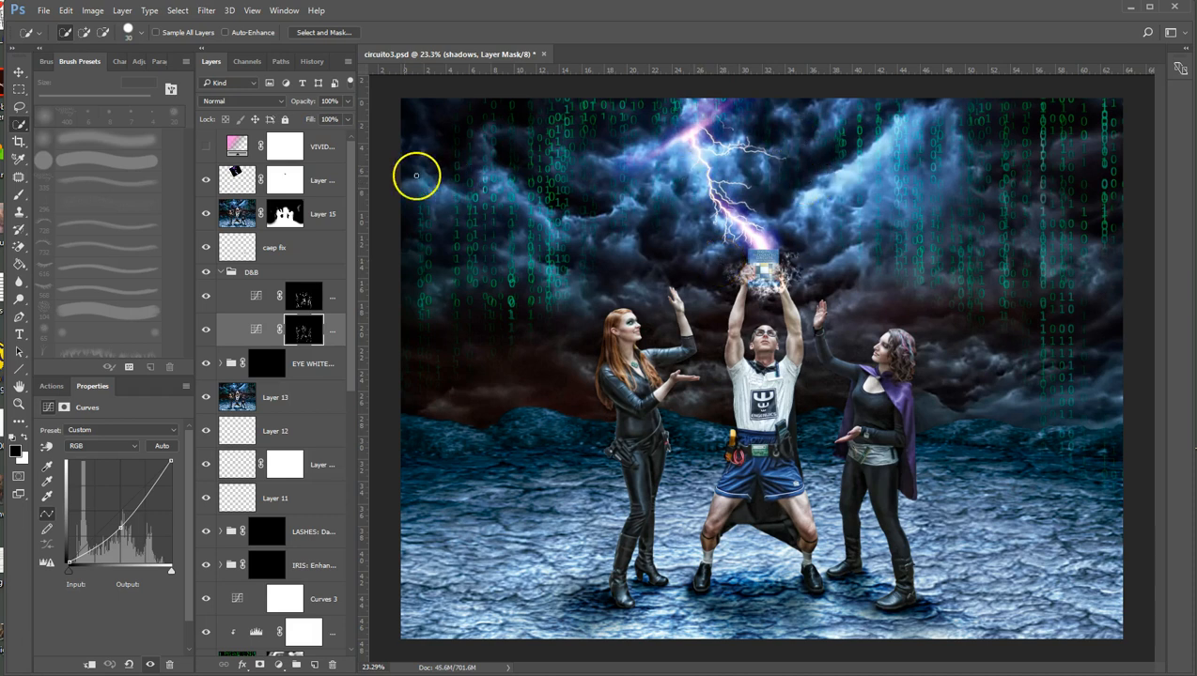
click(322, 183)
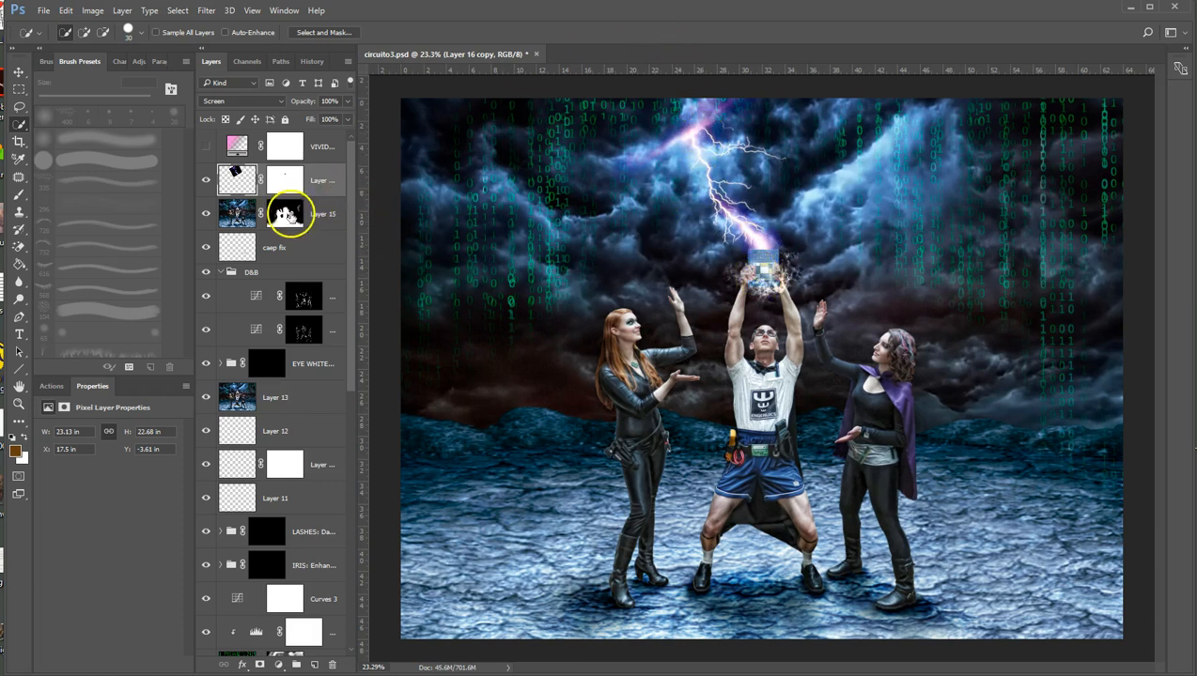
Show the VIVID adjustment layer above the lightning and compare its pink glow around the raised book
click(204, 148)
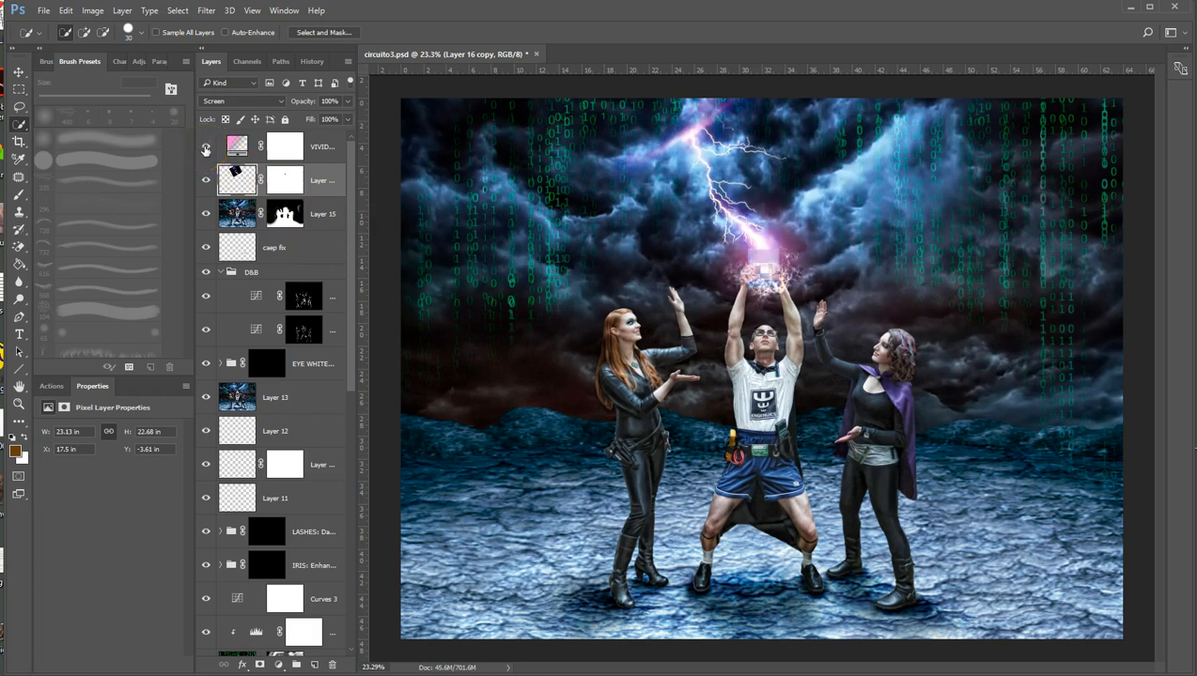
click(205, 149)
click(205, 149)
click(233, 151)
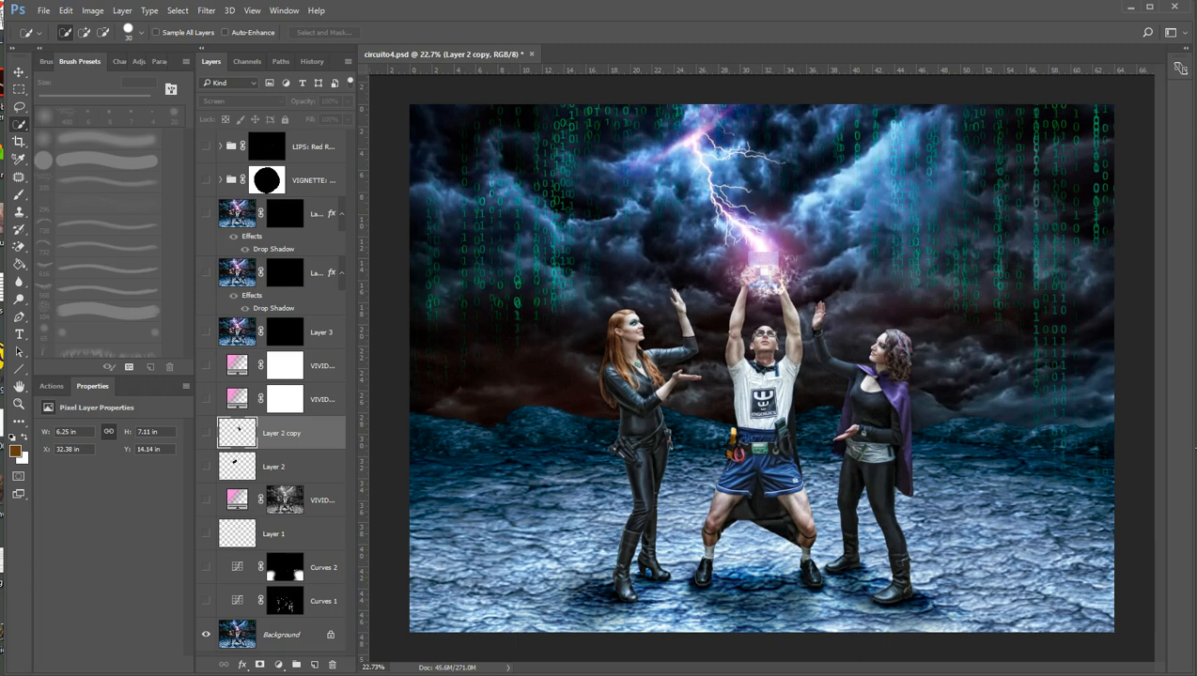
In circuito4.psd, show the Curves 1 adjustment above the Background and compare its effect on the whole image
key(ctrl+plus)
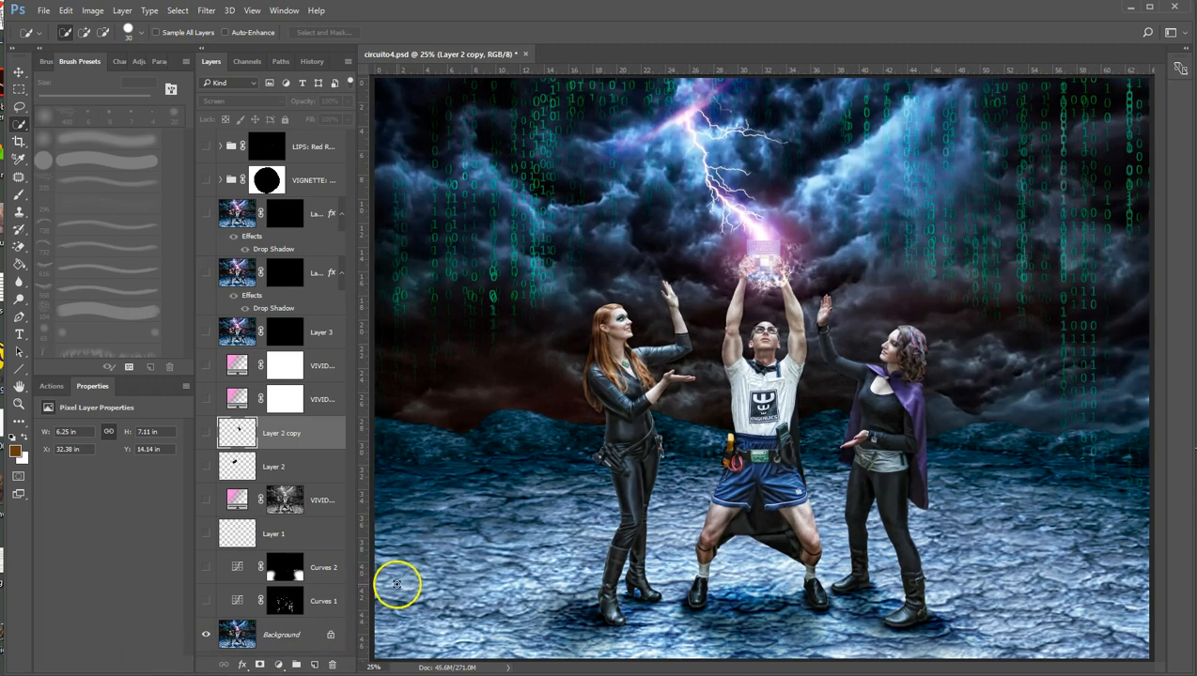
click(205, 601)
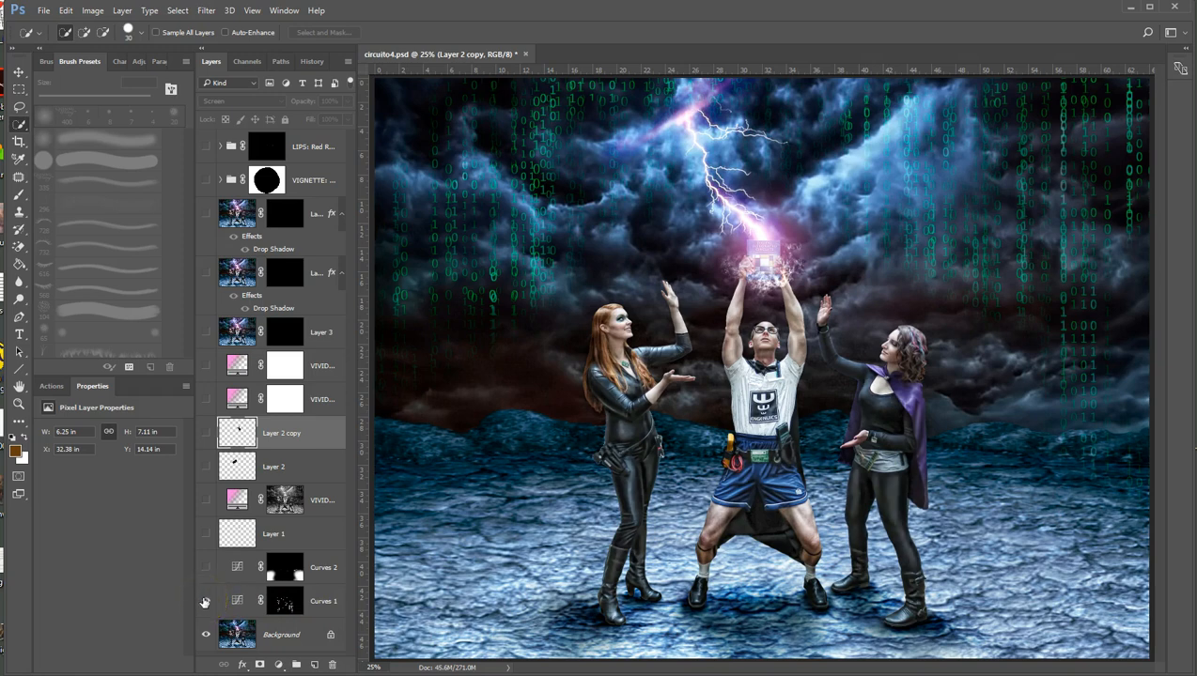
click(205, 601)
click(205, 601)
click(205, 601)
click(205, 601)
click(205, 601)
click(205, 602)
Examine the effect of Curves 1 on the leather suit and the bare legs up close
scroll(637, 564, up, 3)
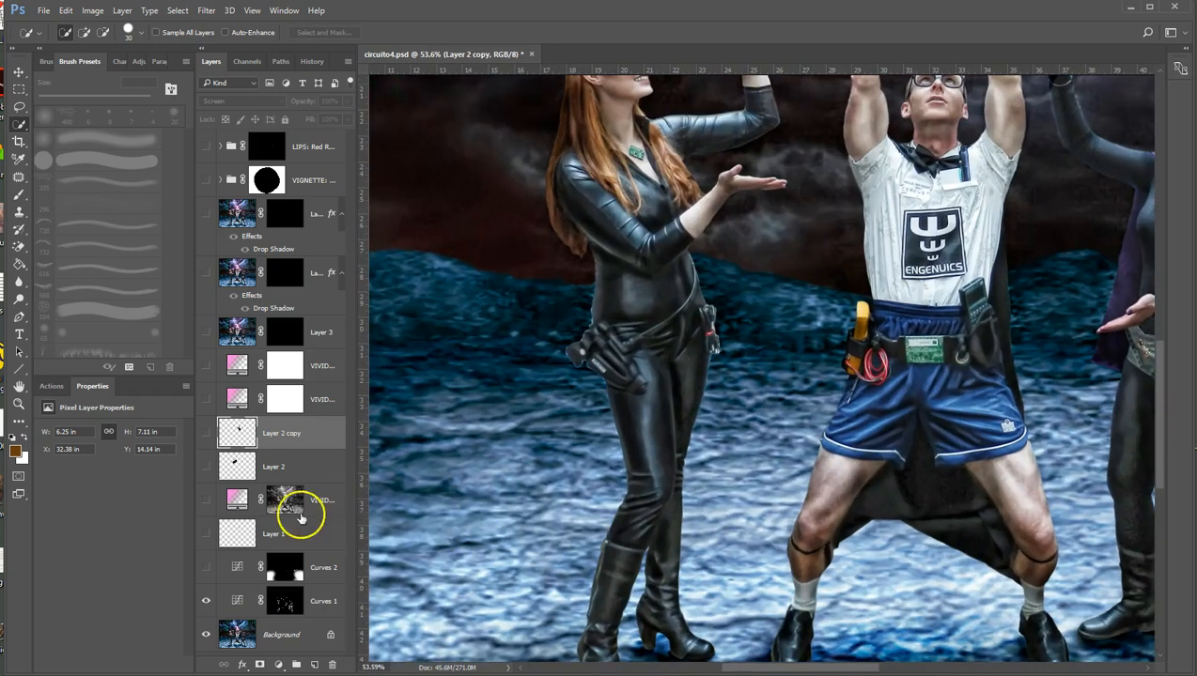
click(205, 601)
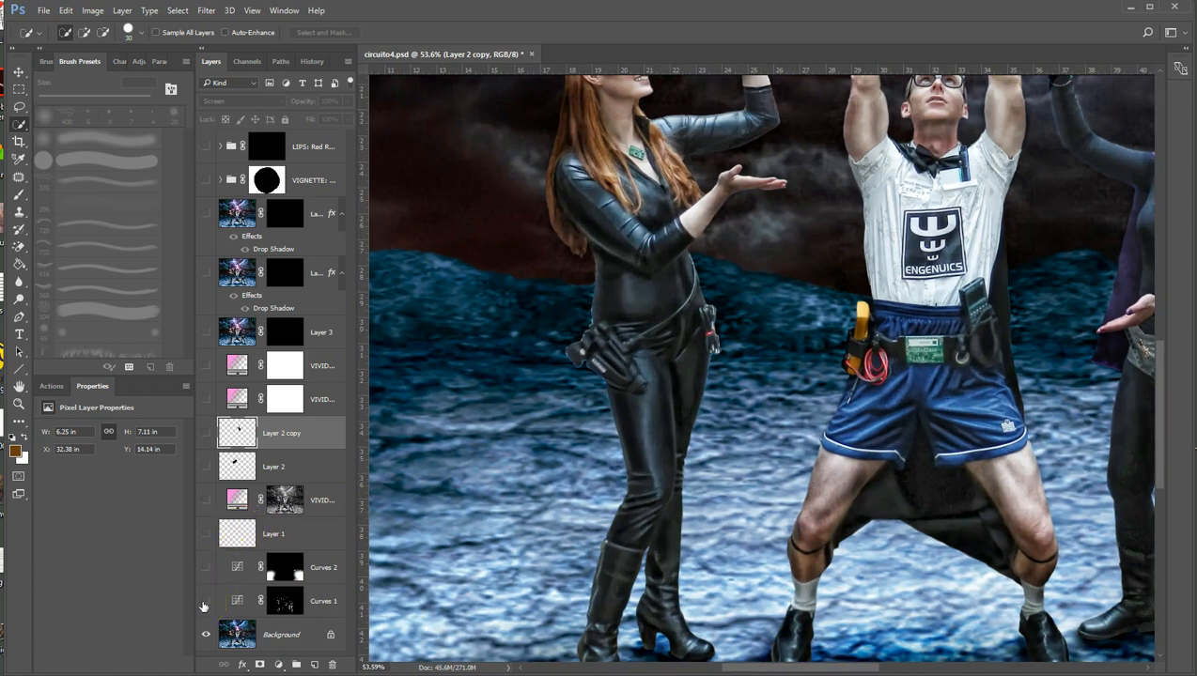
click(205, 601)
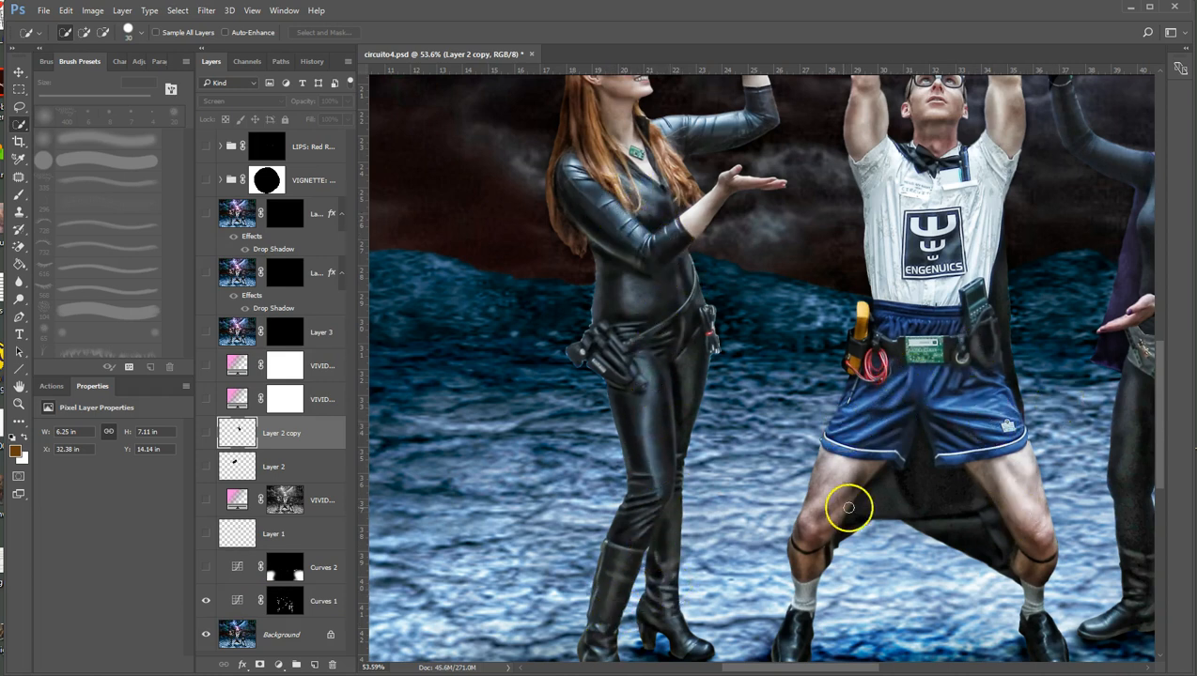
click(205, 602)
click(205, 602)
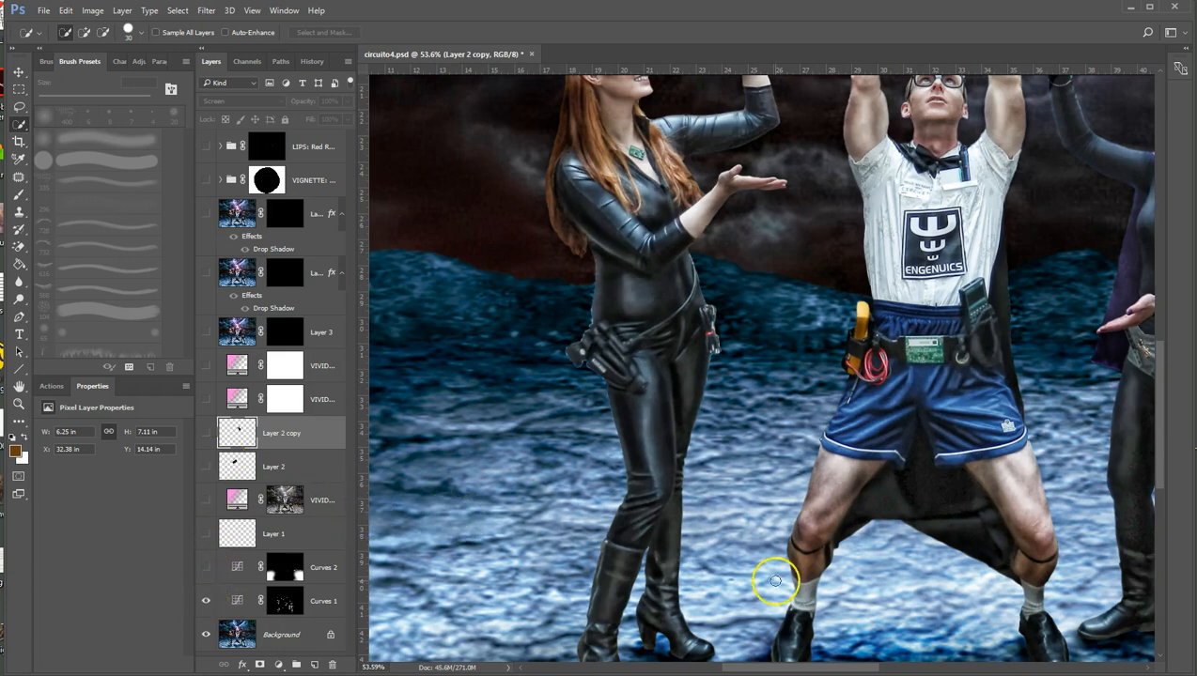
Show and select the Curves 2 adjustment, and compare its effect on the ground with the whole composite in view
scroll(774, 582, down, 5)
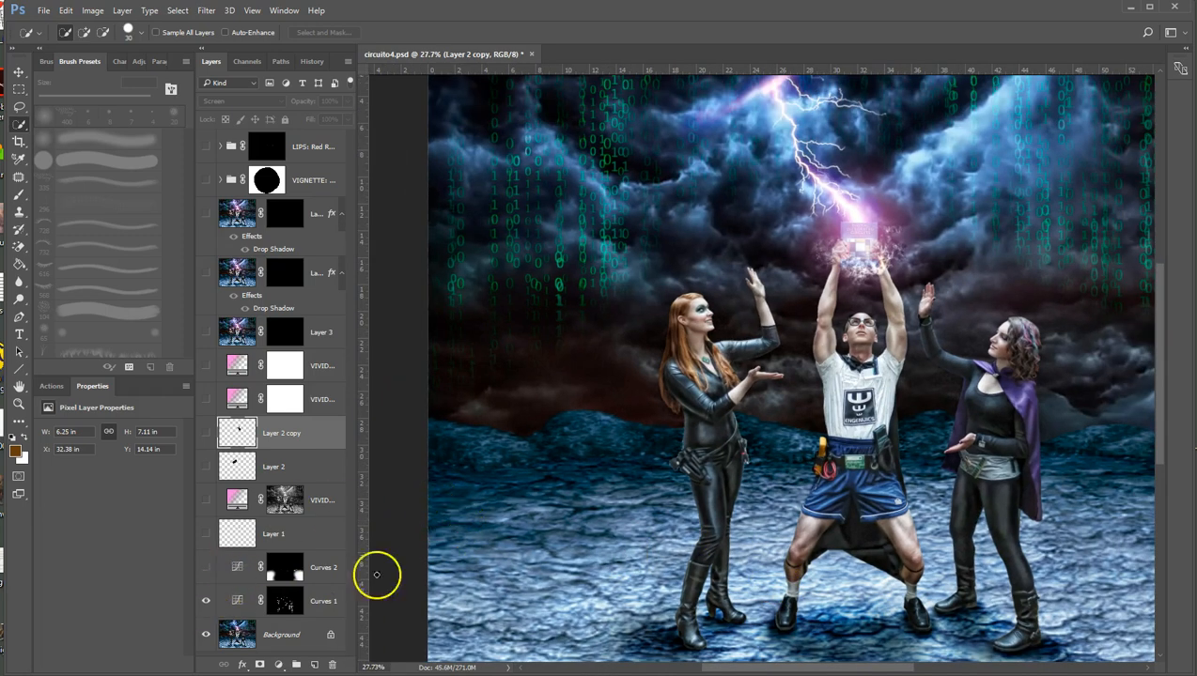
scroll(581, 548, down, 1)
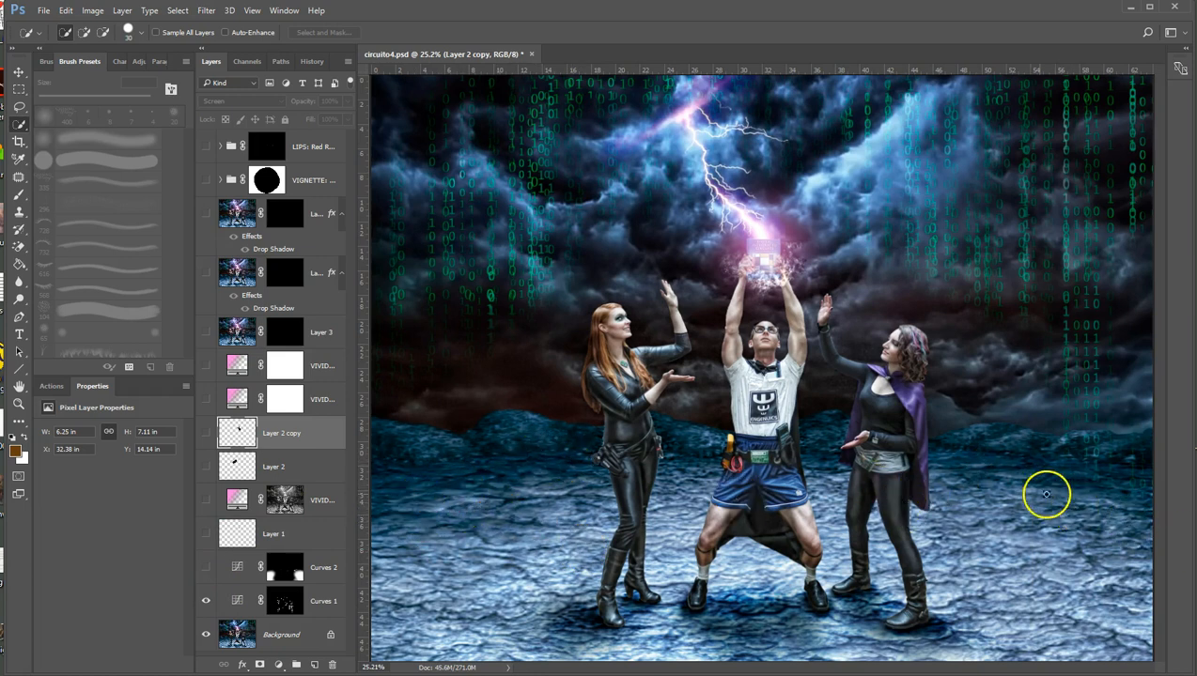
click(205, 568)
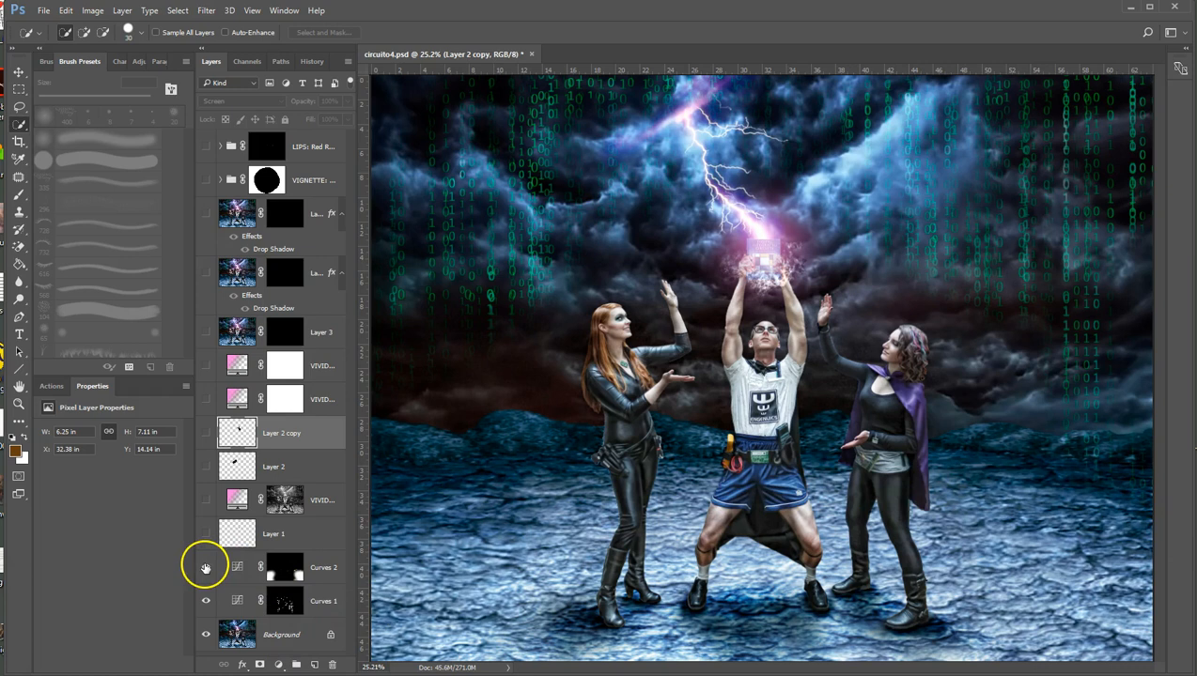
click(232, 569)
drag(91, 546, 92, 550)
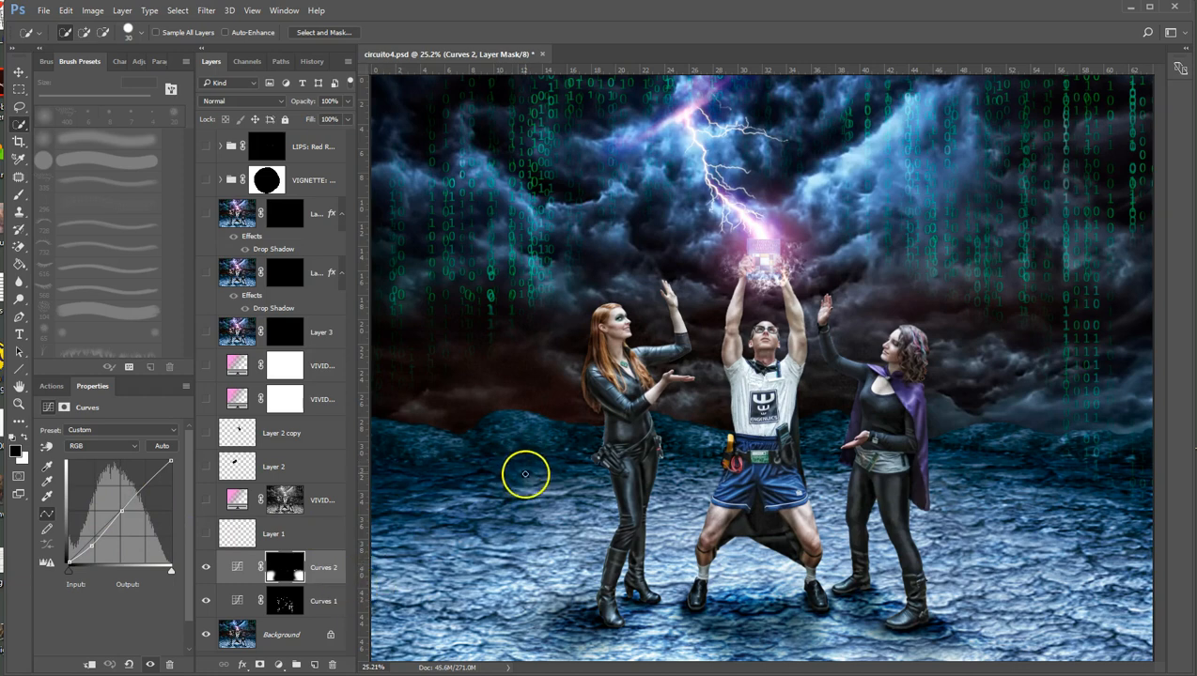
click(207, 569)
click(206, 569)
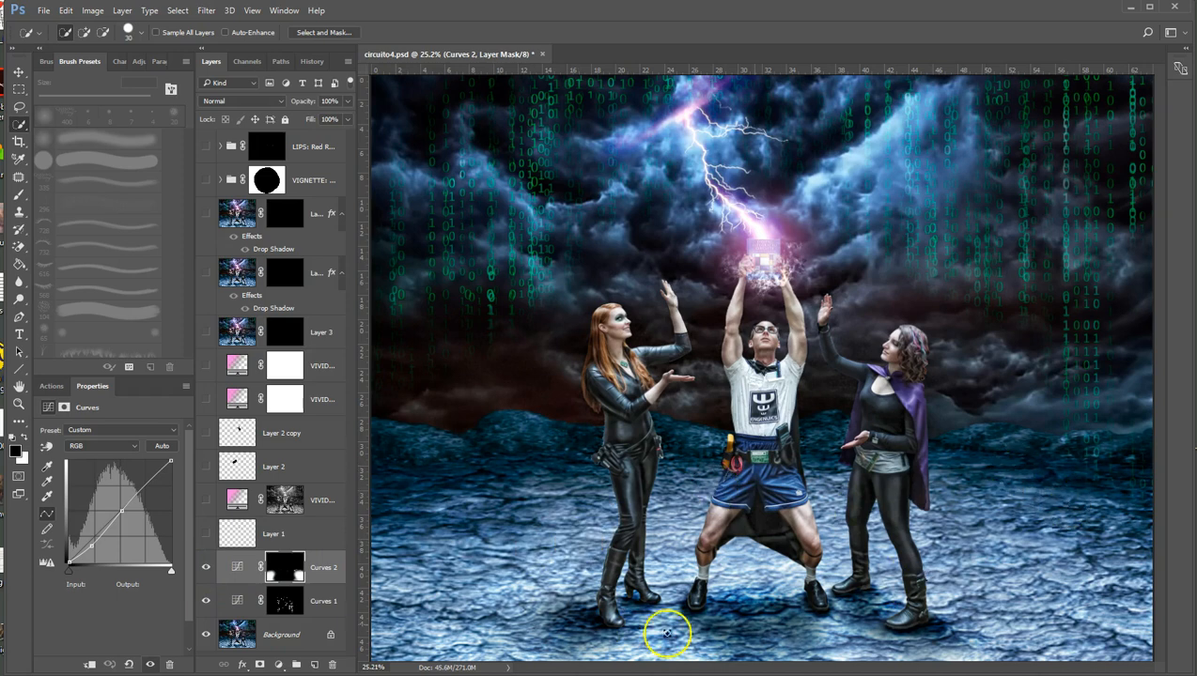
Show Layer 1 above Curves 2 and examine the area around the glowing book
click(206, 535)
click(767, 242)
mouse_move(784, 245)
mouse_down()
mouse_move(795, 259)
mouse_move(810, 249)
mouse_move(808, 264)
mouse_up()
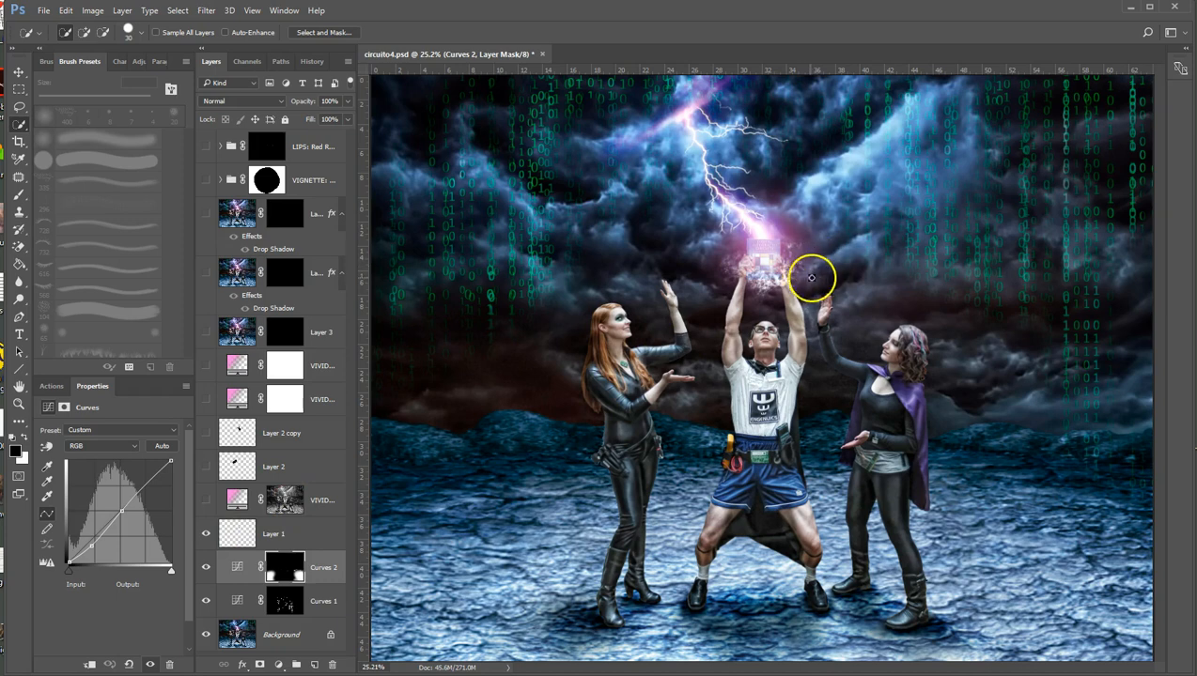
Show the VIVID: Orchid layer above Layer 1, compare its effect on the whole composite, and select it
click(205, 500)
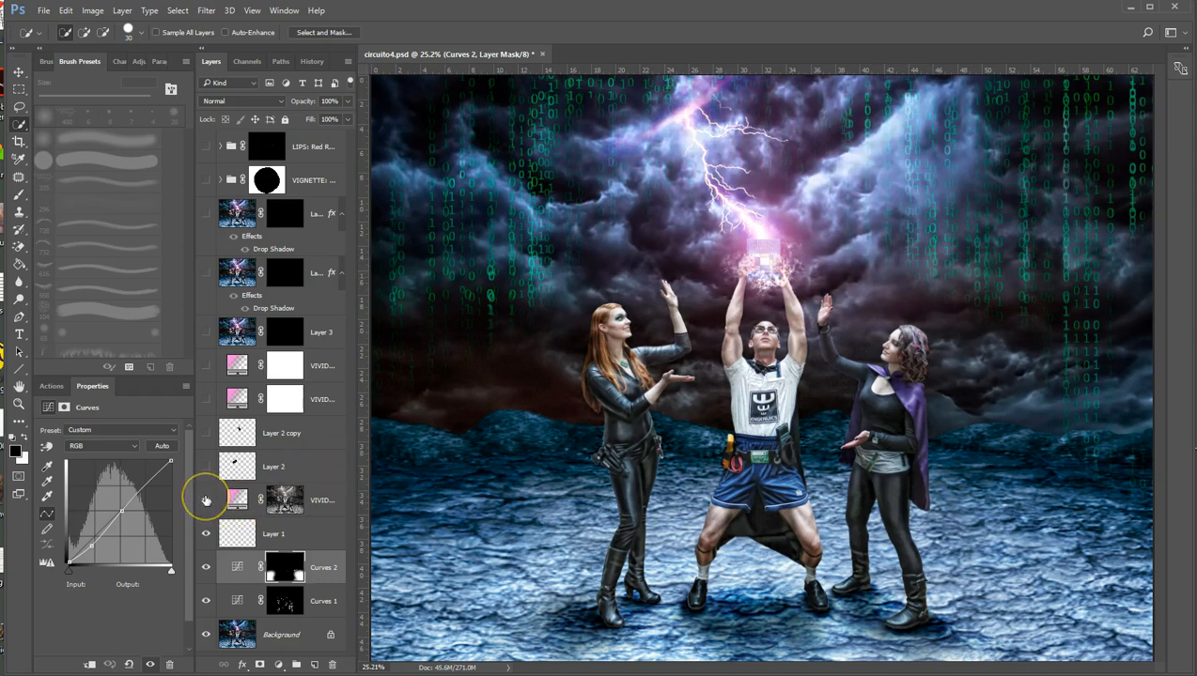
click(205, 501)
click(206, 501)
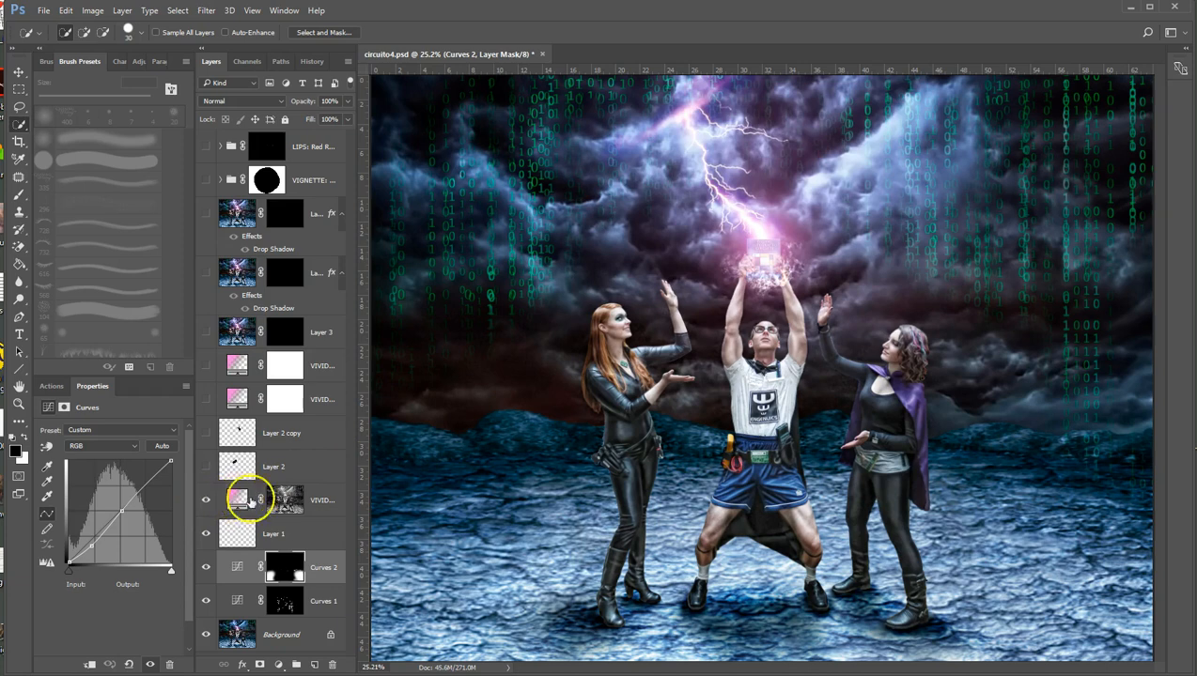
click(324, 498)
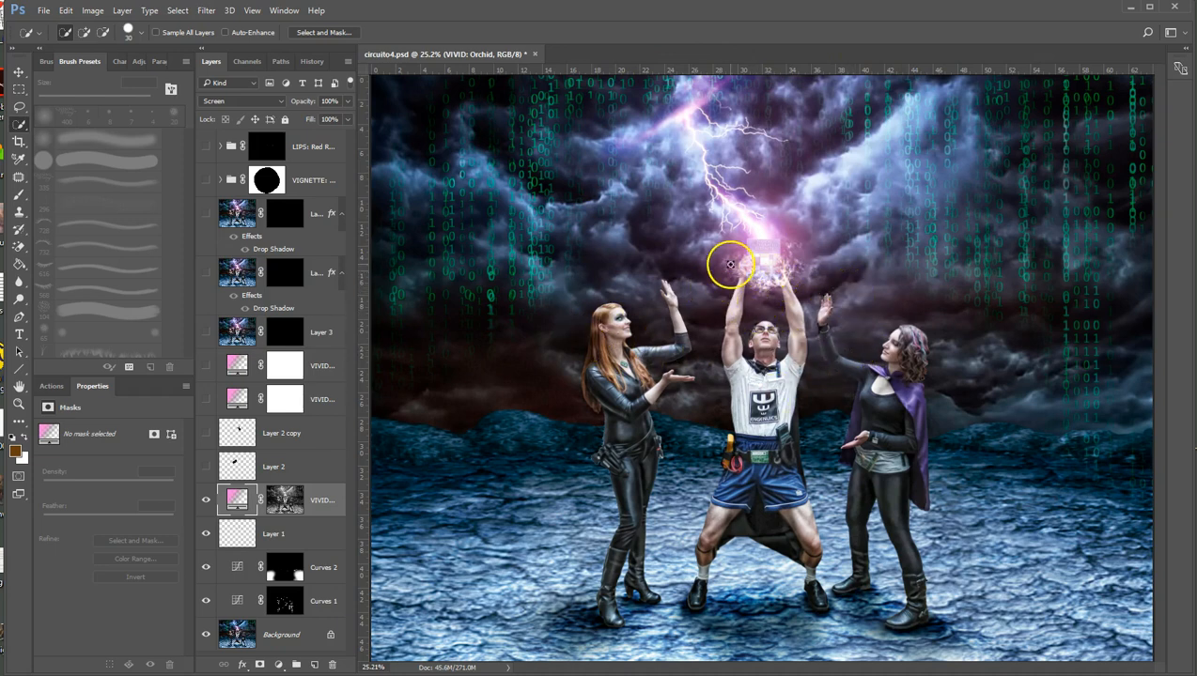
Enlarge the selection brush to 2300 px
key(bracketright)
key(bracketright)
key(bracketright)
key(bracketright)
key(bracketright)
key(bracketright)
key(bracketright)
key(bracketright)
key(bracketright)
key(bracketright)
key(bracketright)
key(bracketright)
key(bracketright)
key(bracketright)
key(bracketright)
key(bracketright)
key(bracketright)
key(bracketright)
key(bracketright)
key(bracketright)
key(bracketright)
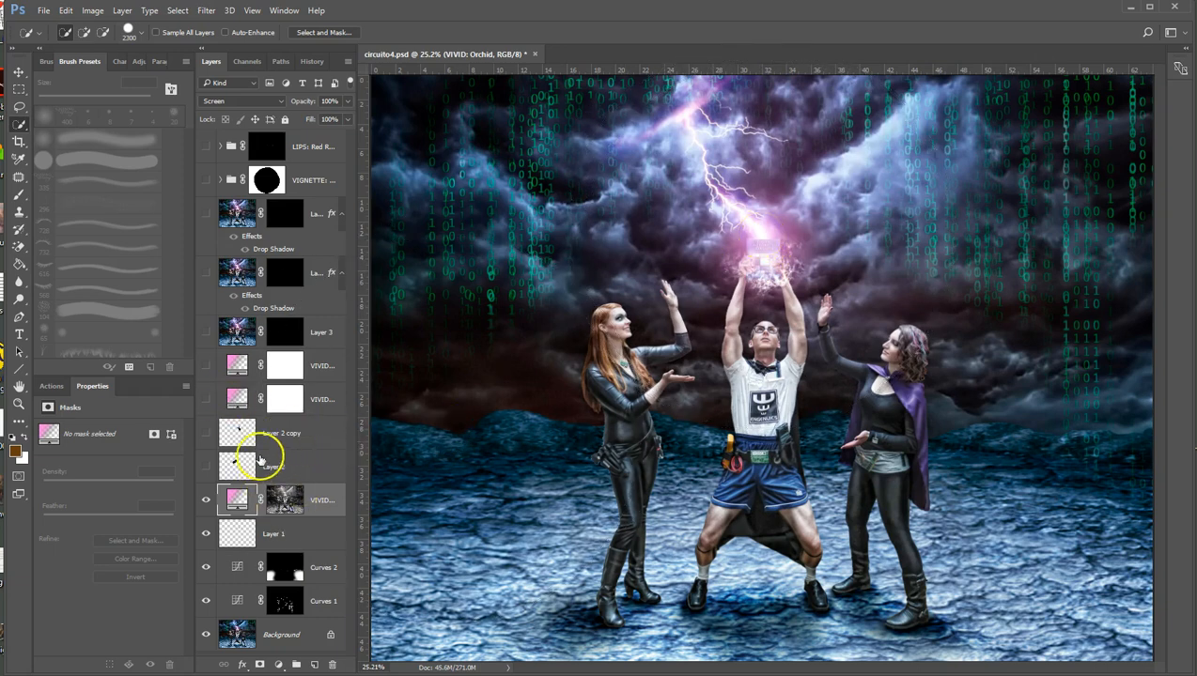
Show Layer 2 above VIVID: Orchid and set the selection brush size to 125 px
click(207, 468)
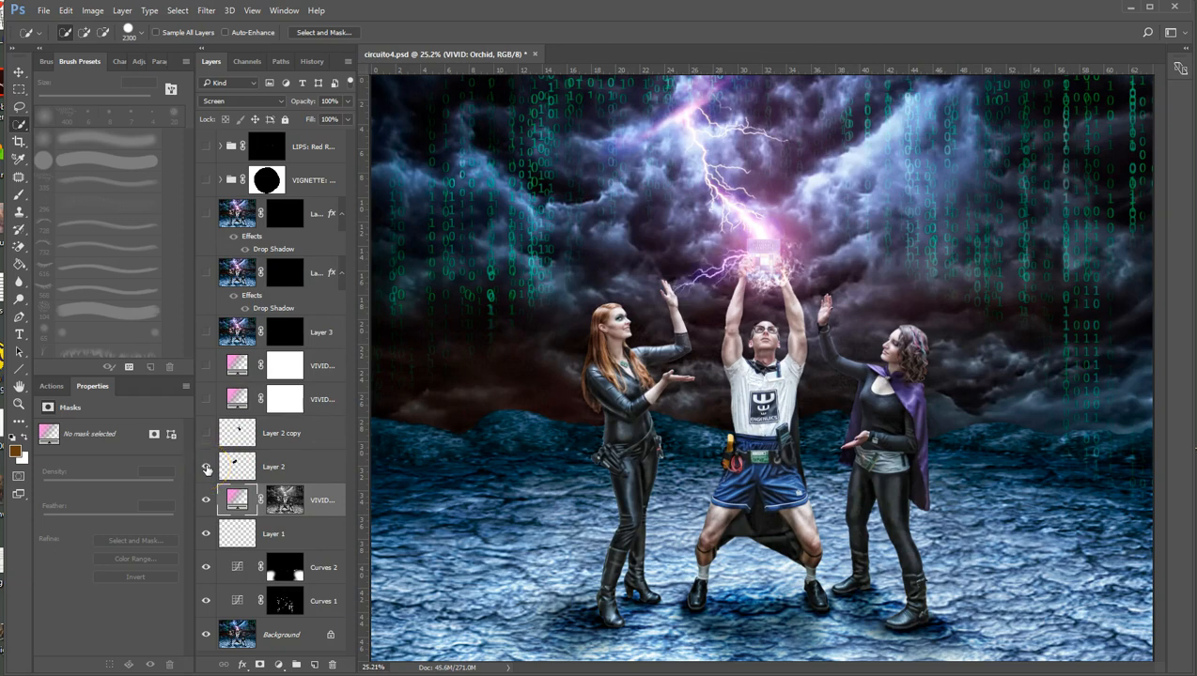
key(bracketleft)
key(bracketleft)
key(bracketleft)
key(bracketleft)
key(bracketleft)
key(bracketleft)
key(bracketleft)
key(bracketleft)
key(bracketleft)
key(bracketleft)
key(bracketleft)
key(bracketleft)
key(bracketleft)
key(bracketleft)
key(bracketleft)
key(bracketleft)
key(bracketleft)
key(bracketleft)
key(bracketleft)
key(bracketleft)
Compare the composite with and without Layer 2's lightning, and show Layer 2 copy above it
click(206, 466)
click(206, 466)
click(206, 433)
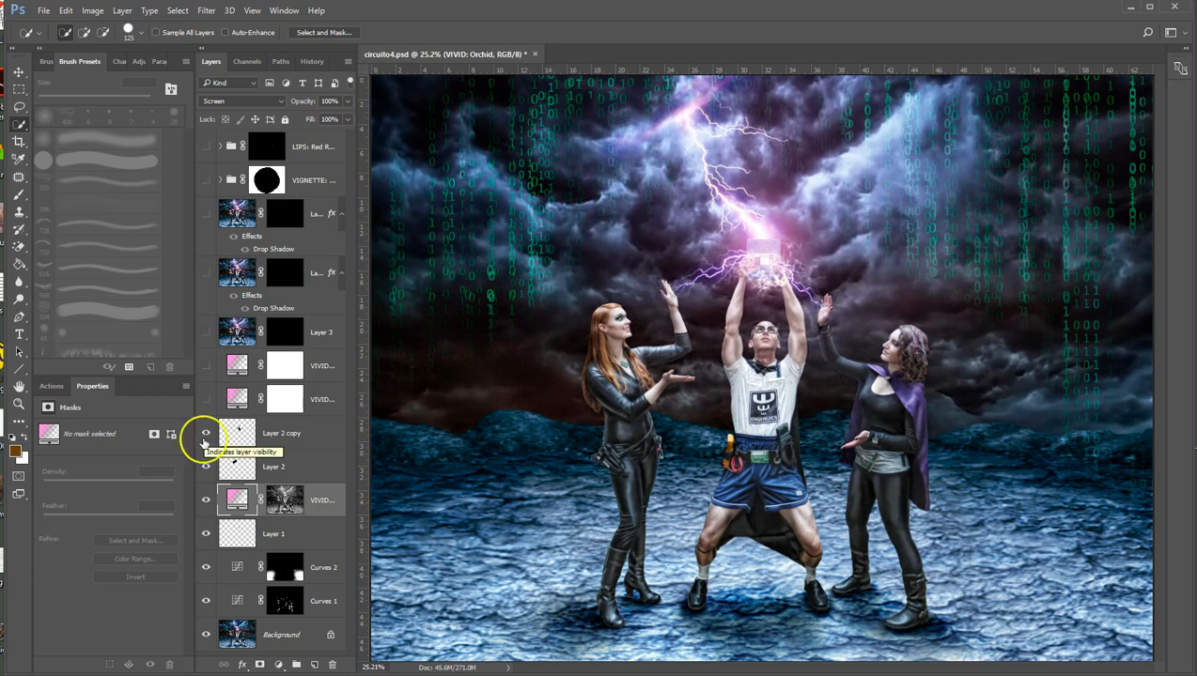
Show the two VIVID glow layers above Layer 2 copy, comparing the lower one's effect, and show Layer 3
click(206, 400)
click(205, 399)
click(206, 399)
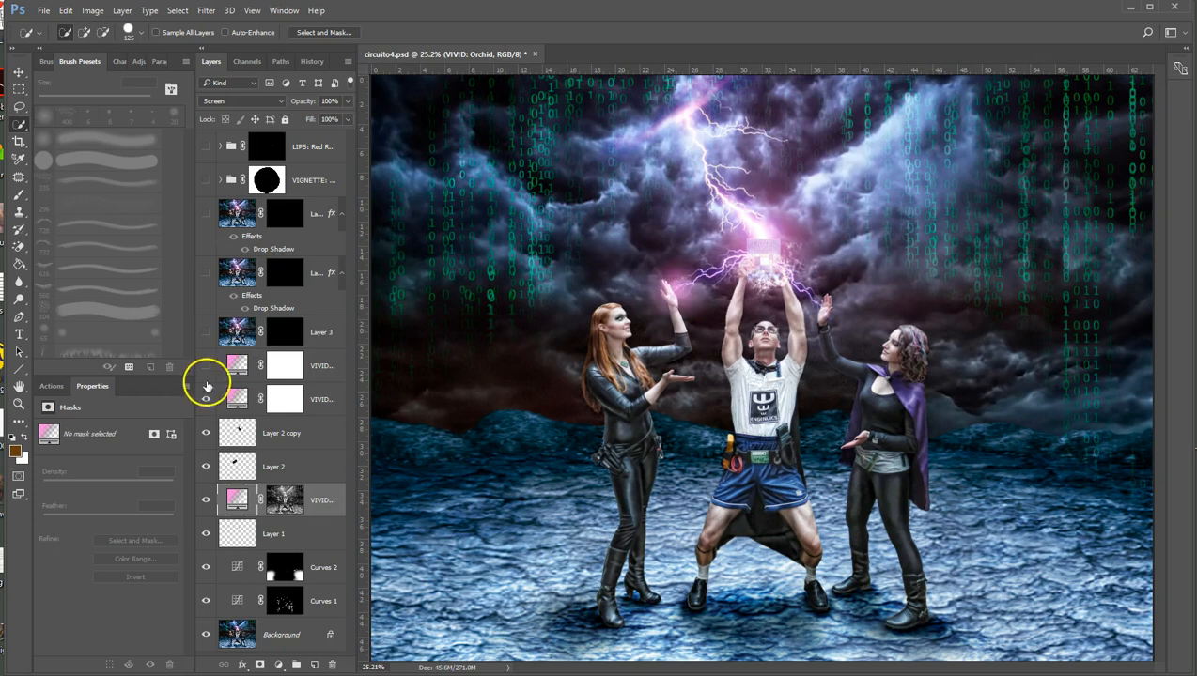
click(206, 365)
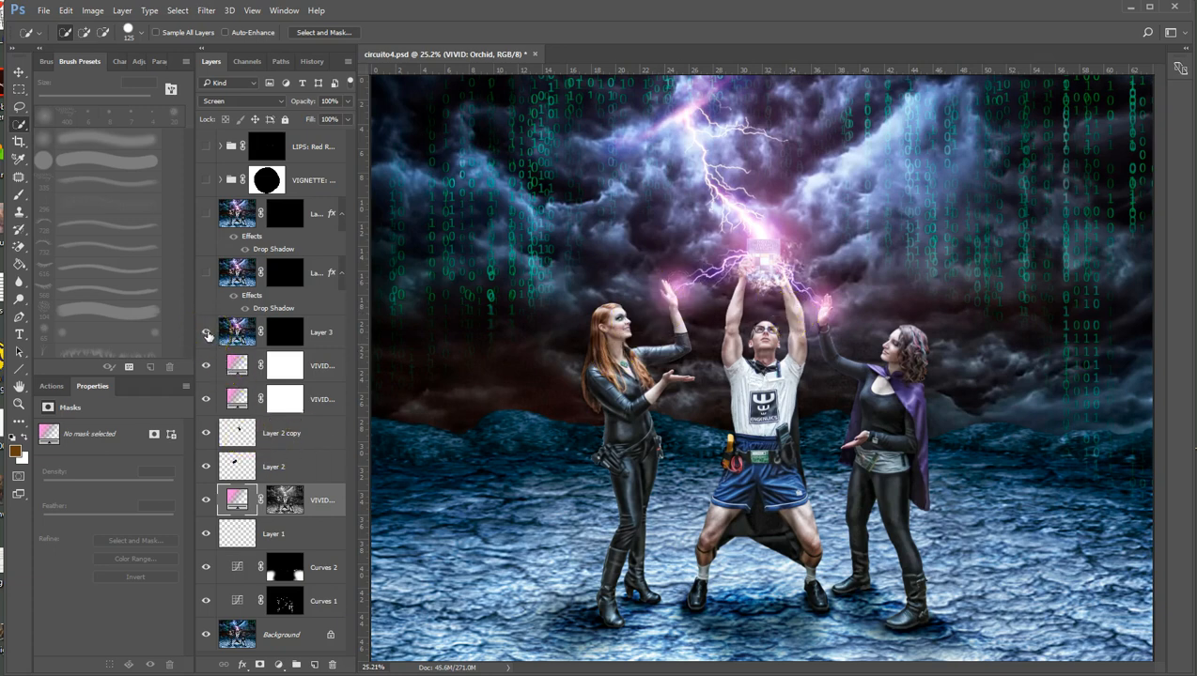
Show the two masked layers with Drop Shadow effects directly above Layer 3
click(206, 273)
click(207, 214)
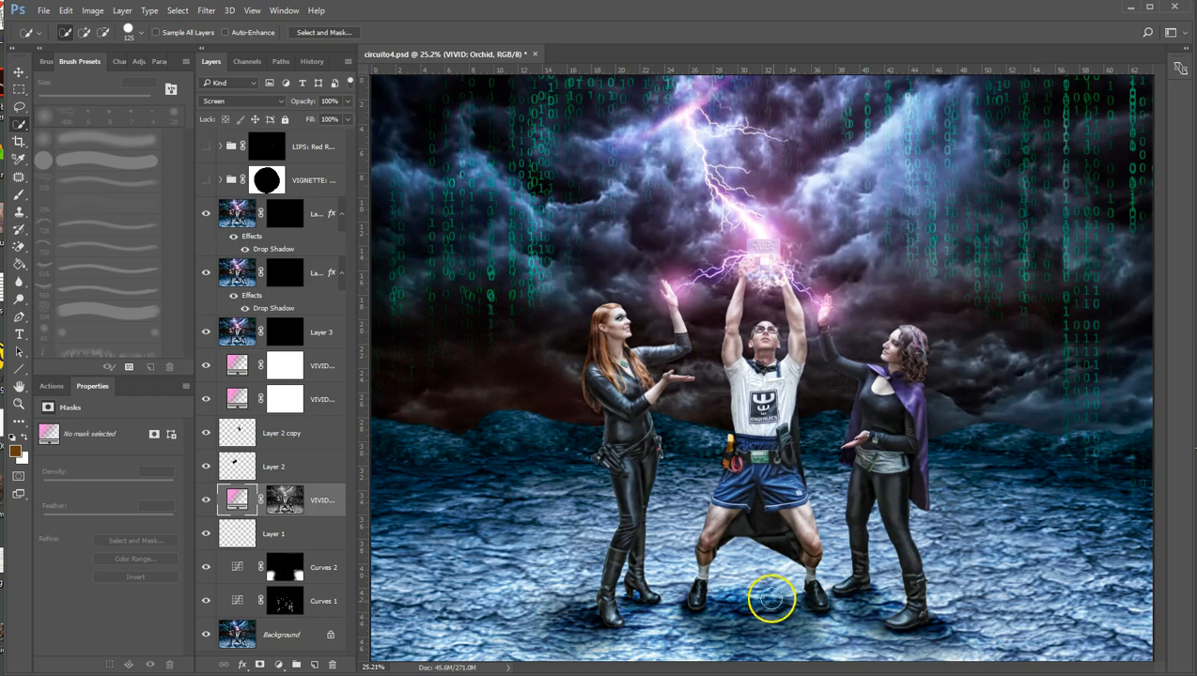
scroll(319, 506, up, 1)
scroll(320, 506, down, 1)
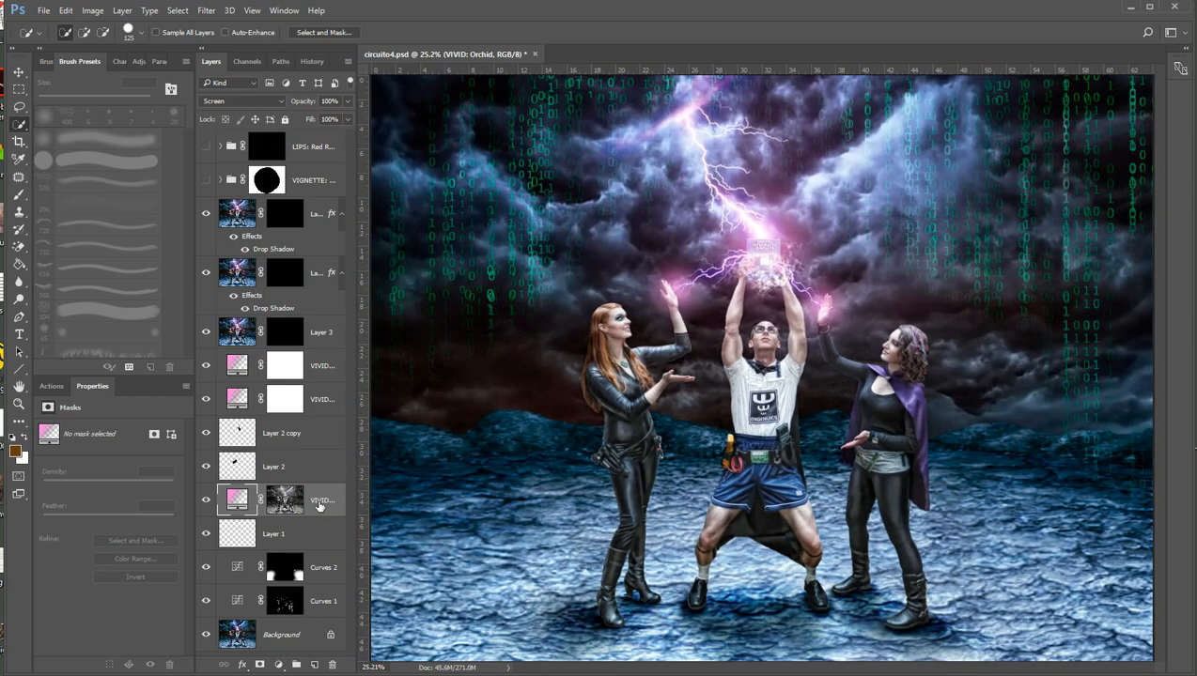
Show the VIGNETTE group, compare its effect on the image edges, and inspect the adjustments inside the group
click(207, 182)
click(207, 182)
click(207, 182)
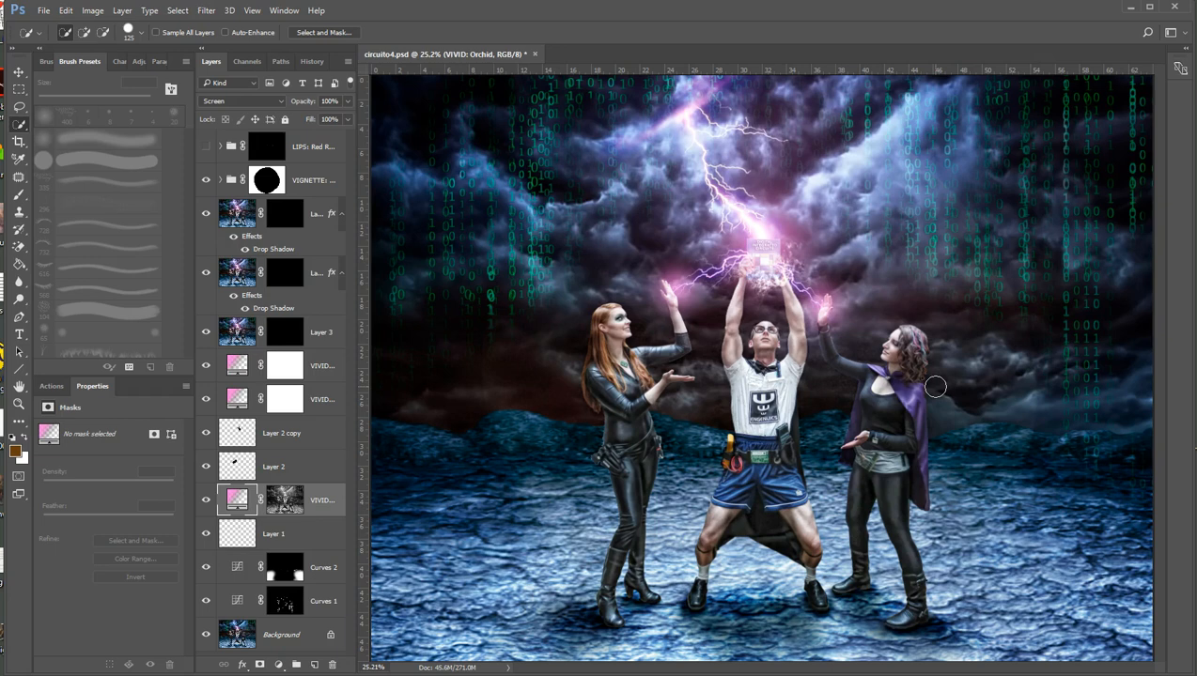
click(220, 180)
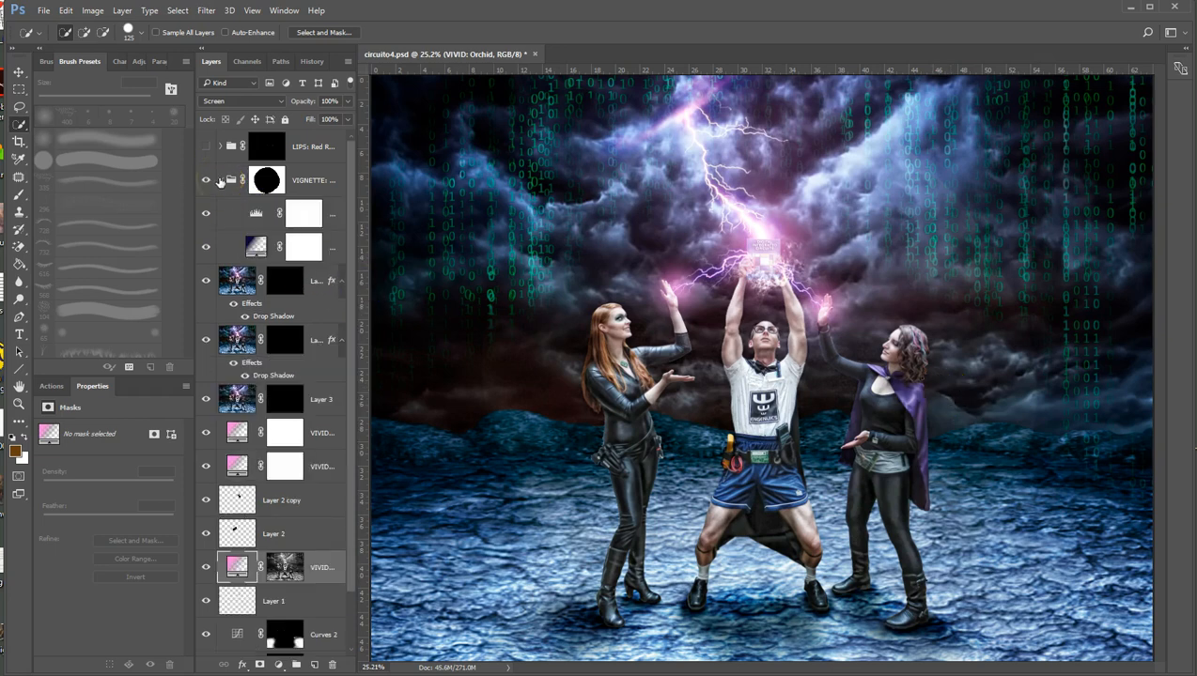
click(219, 181)
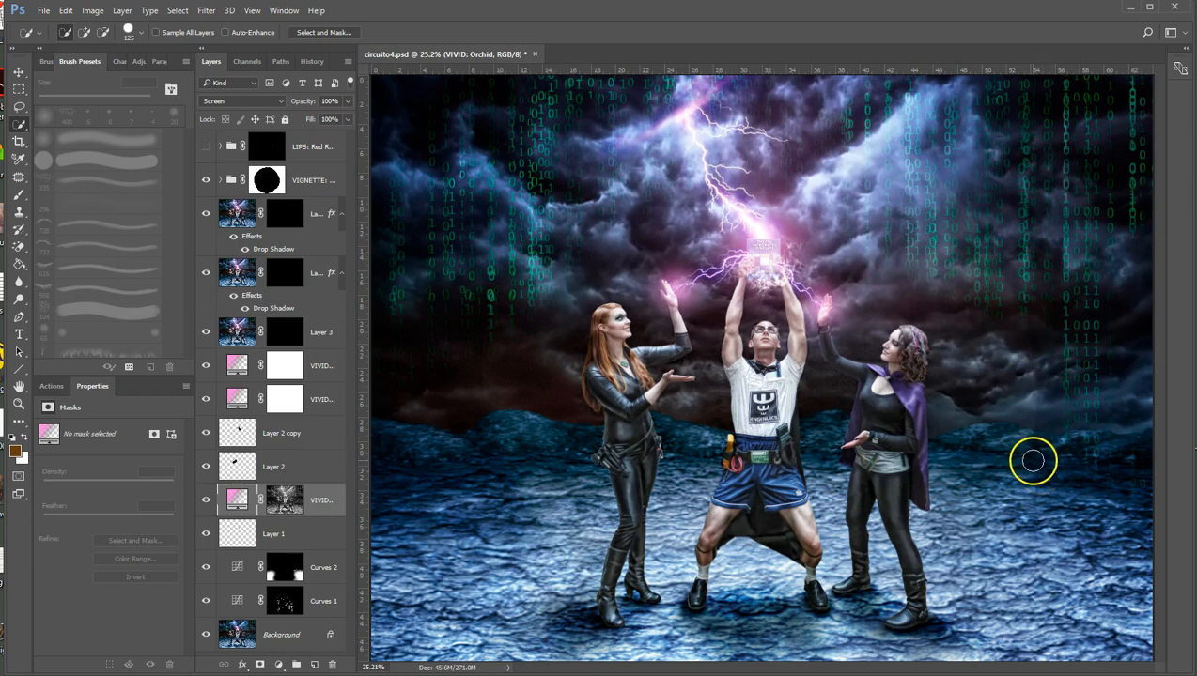
Show the LIPS: Red group with the caped woman's face in close-up, and return to the whole composite
drag(811, 404, 1000, 407)
scroll(958, 365, up, 5)
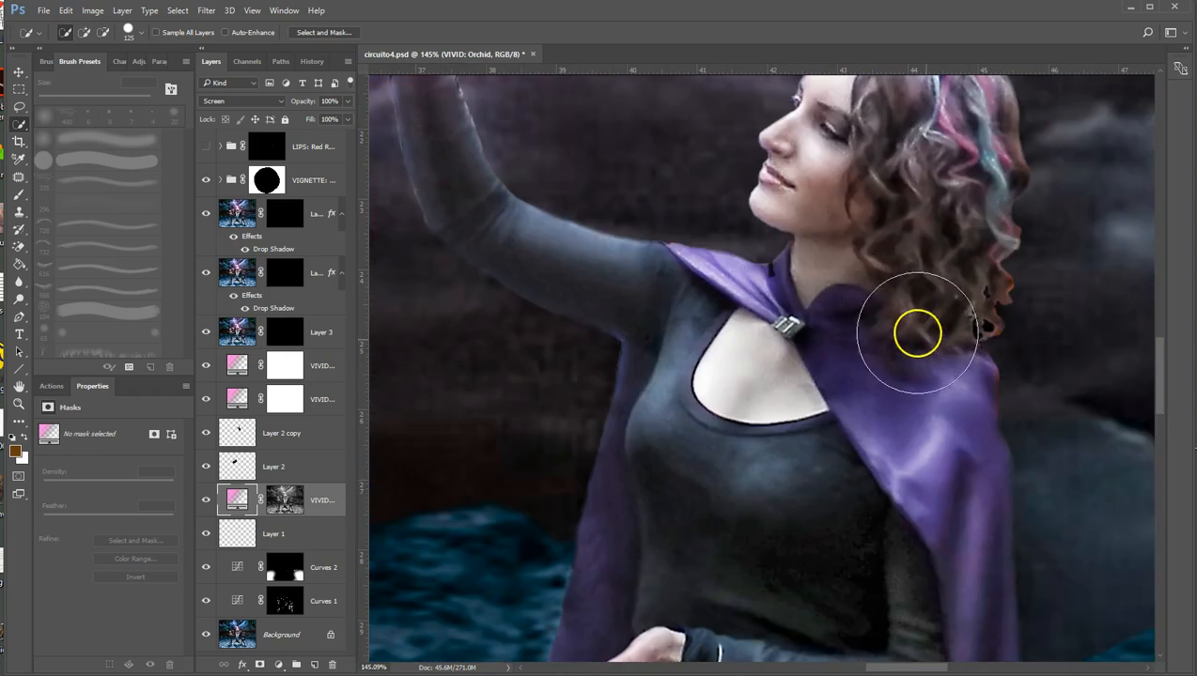
click(207, 148)
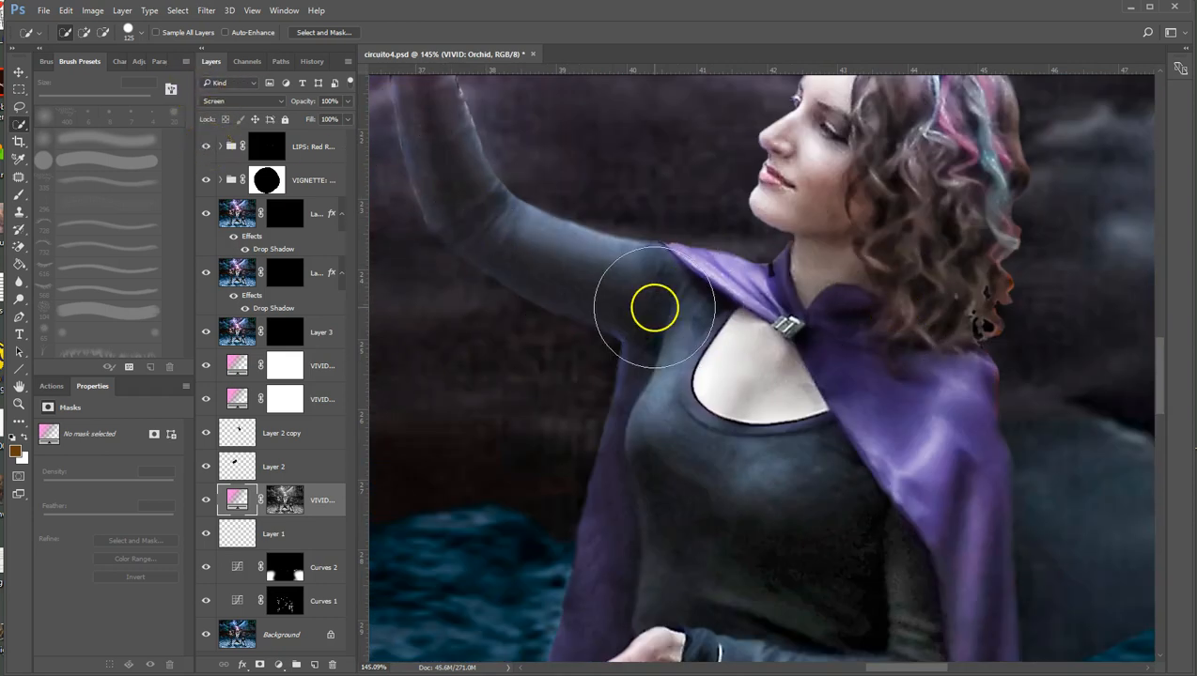
scroll(654, 311, down, 3)
scroll(655, 311, down, 2)
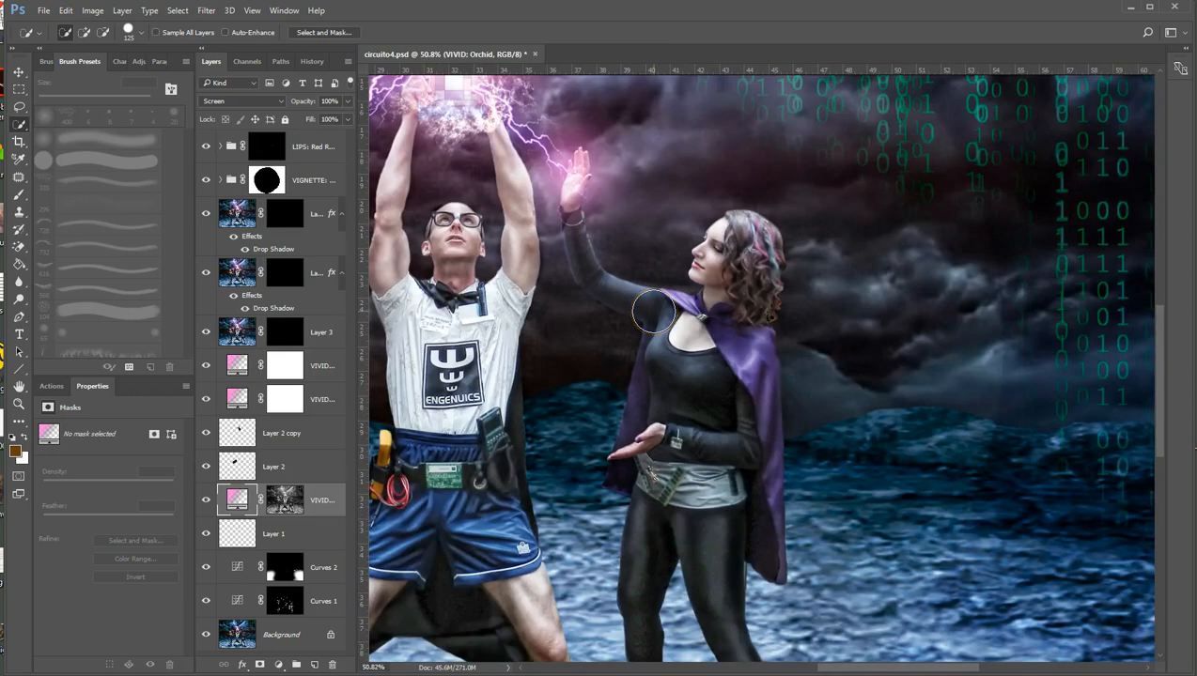
scroll(654, 311, down, 3)
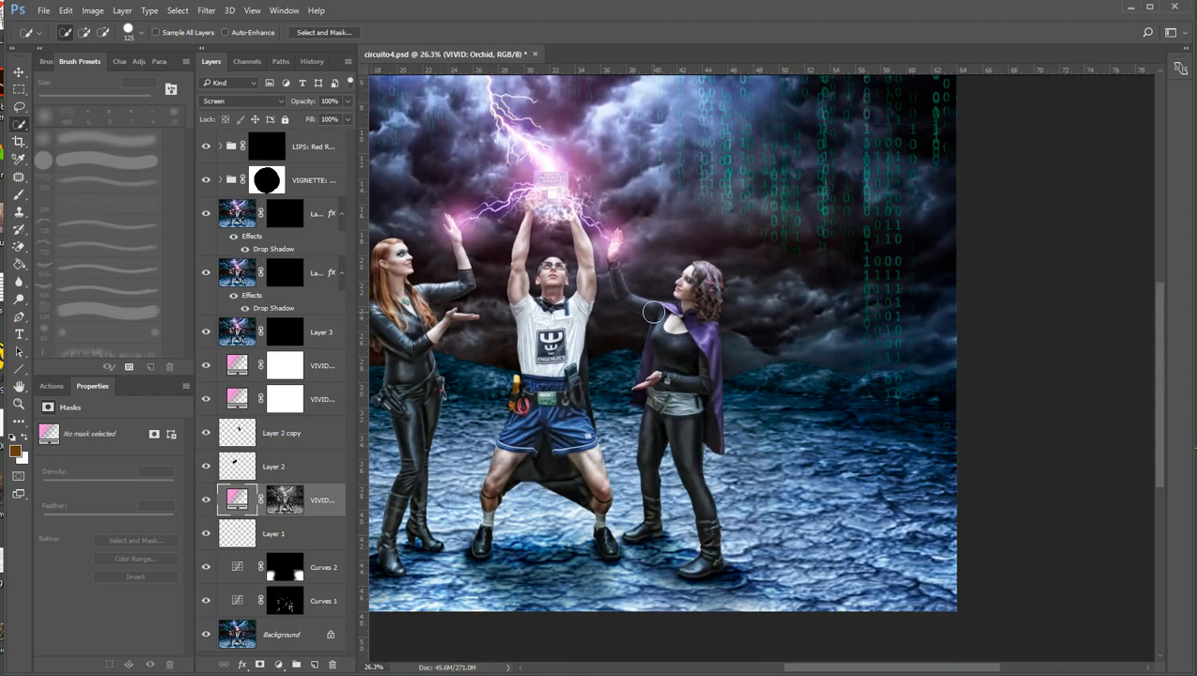
scroll(574, 283, down, 1)
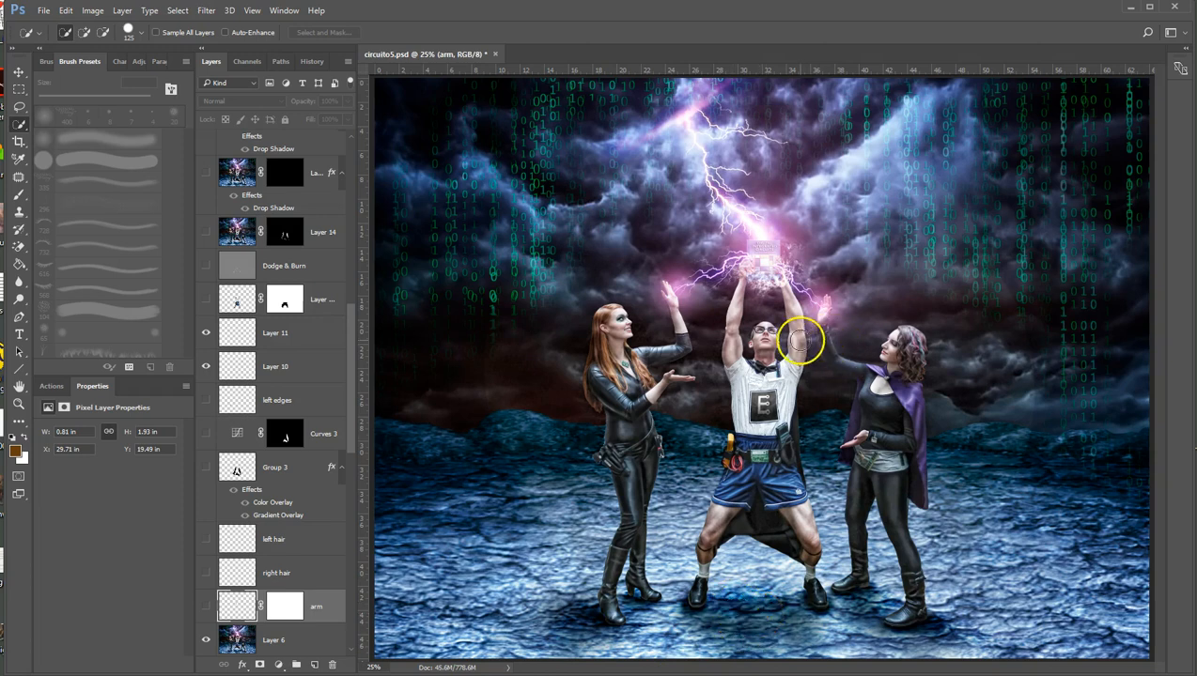
In circuito5.psd, show the arm layer above Layer 6 and compare its effect on the man's raised arms up close
scroll(757, 343, up, 5)
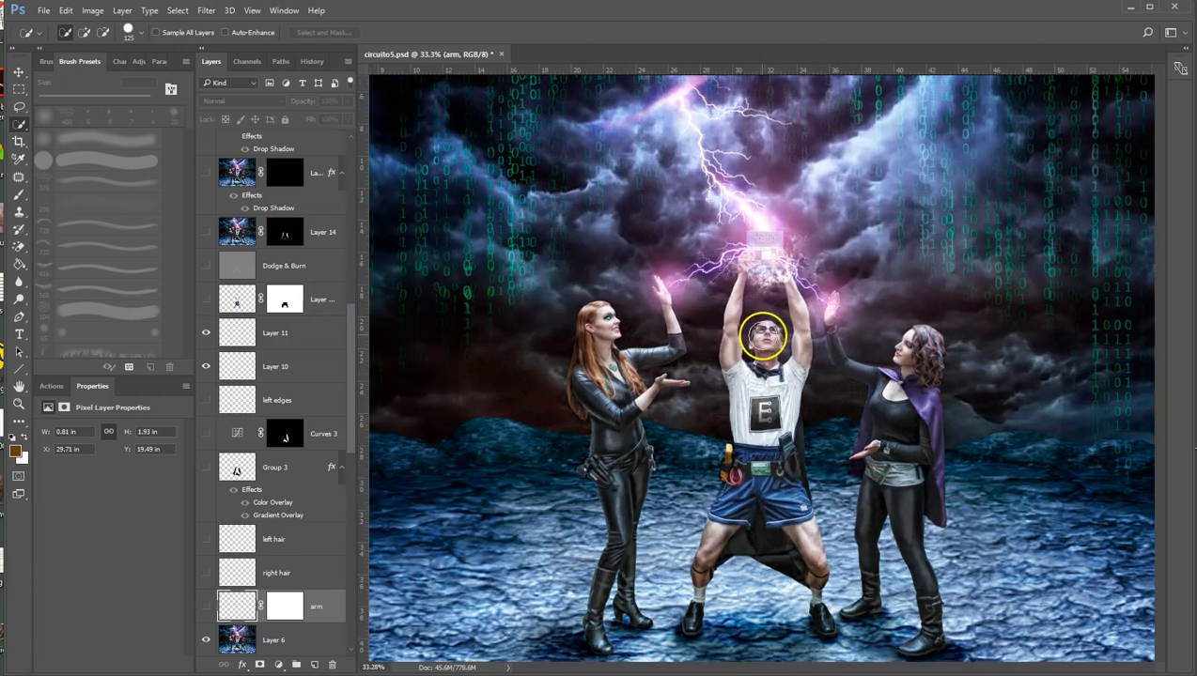
scroll(757, 344, up, 3)
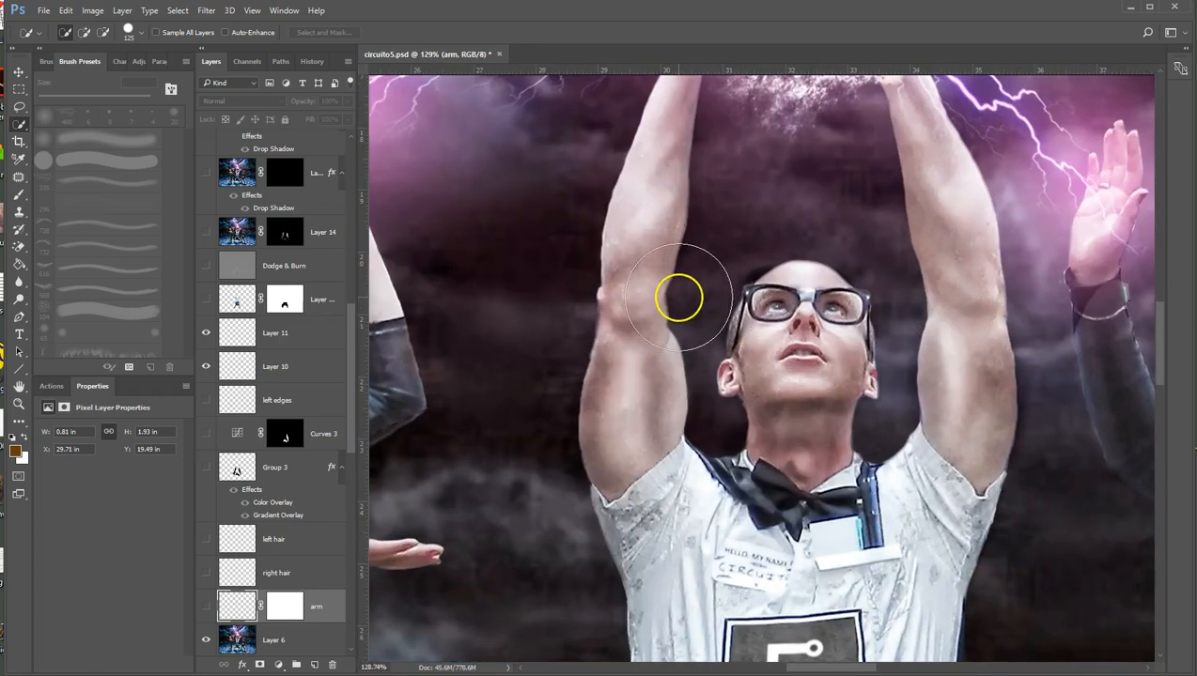
click(205, 606)
click(205, 607)
click(204, 606)
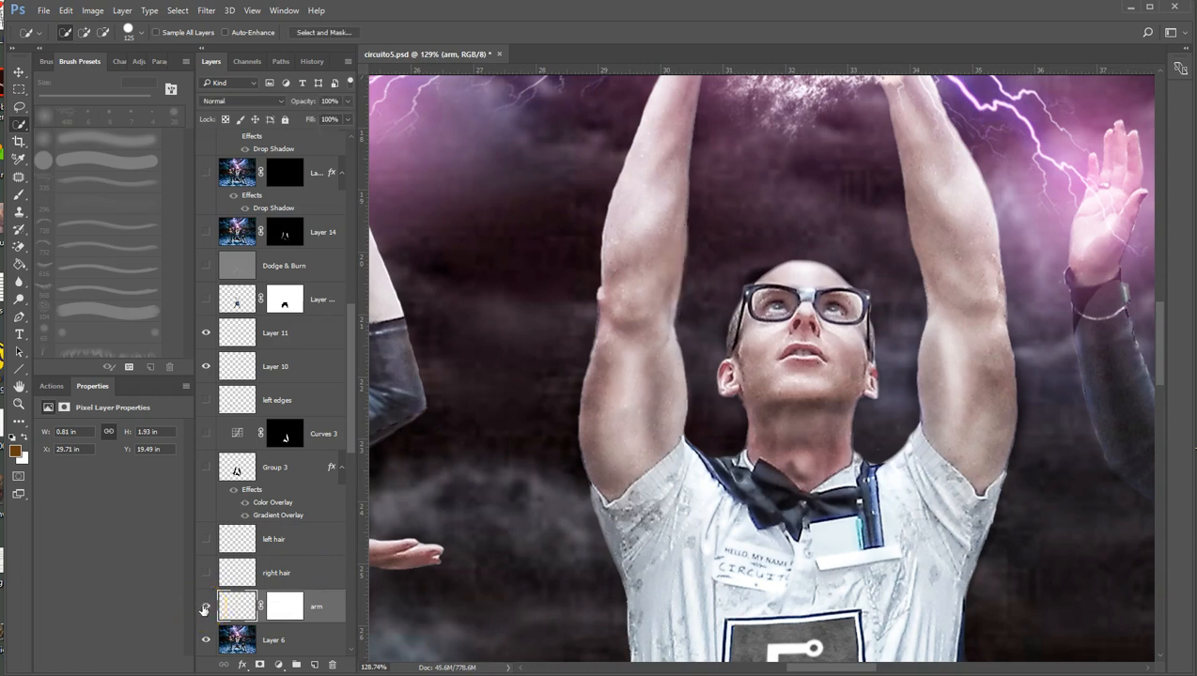
click(205, 609)
click(205, 609)
click(205, 609)
click(205, 608)
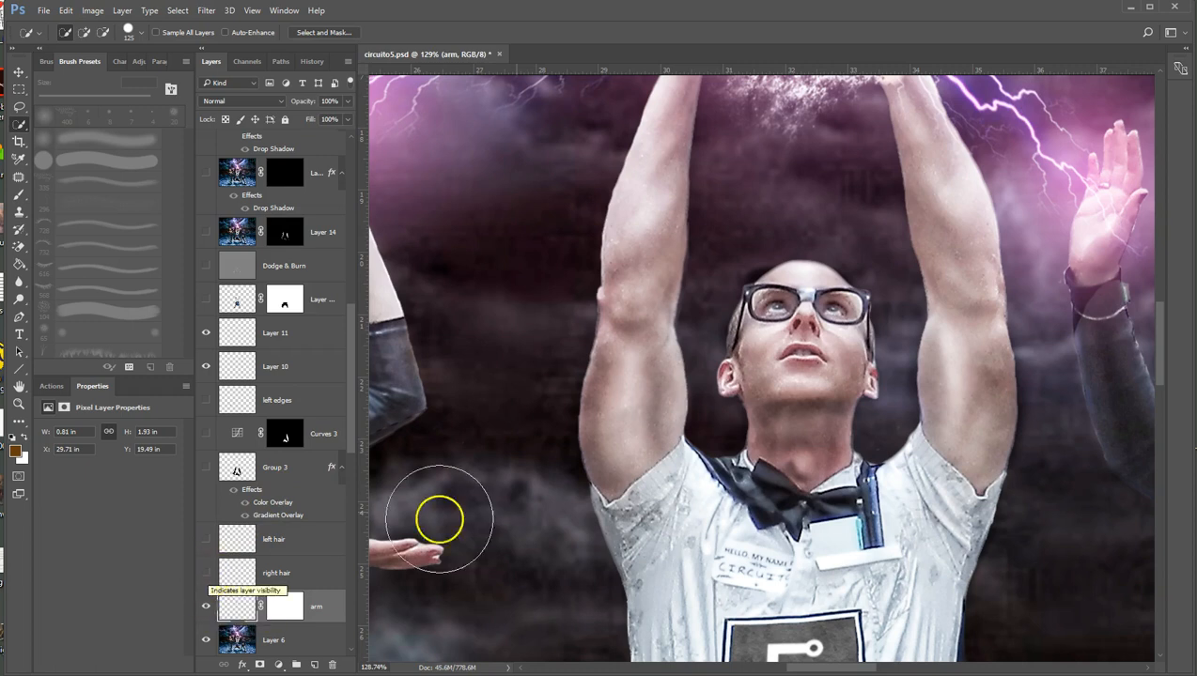
Show the right hair layer above the arm layer and compare its effect on the caped woman's curls
drag(950, 406, 580, 371)
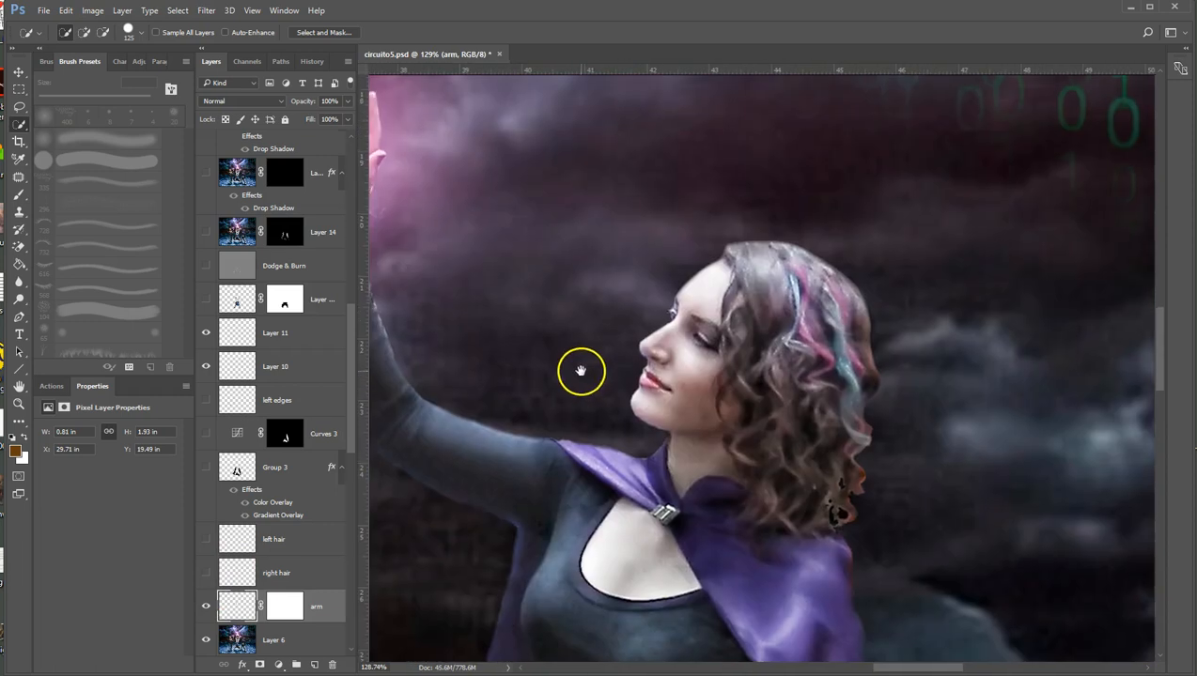
click(207, 573)
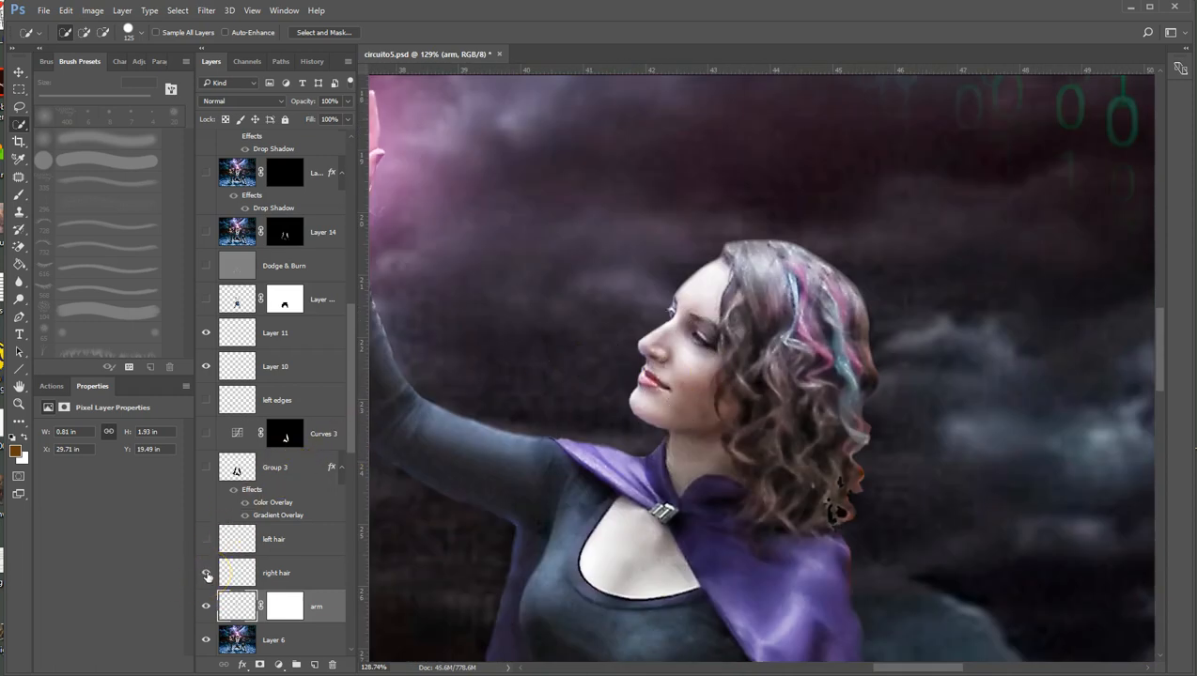
click(206, 574)
click(206, 574)
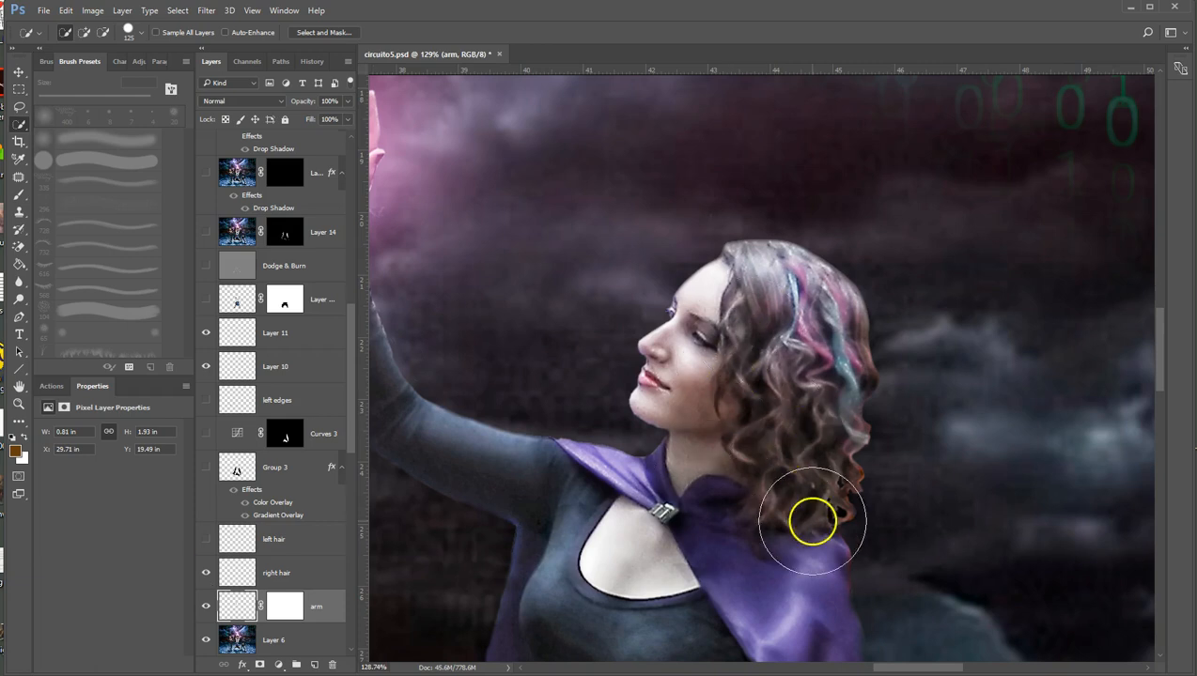
click(206, 574)
click(207, 575)
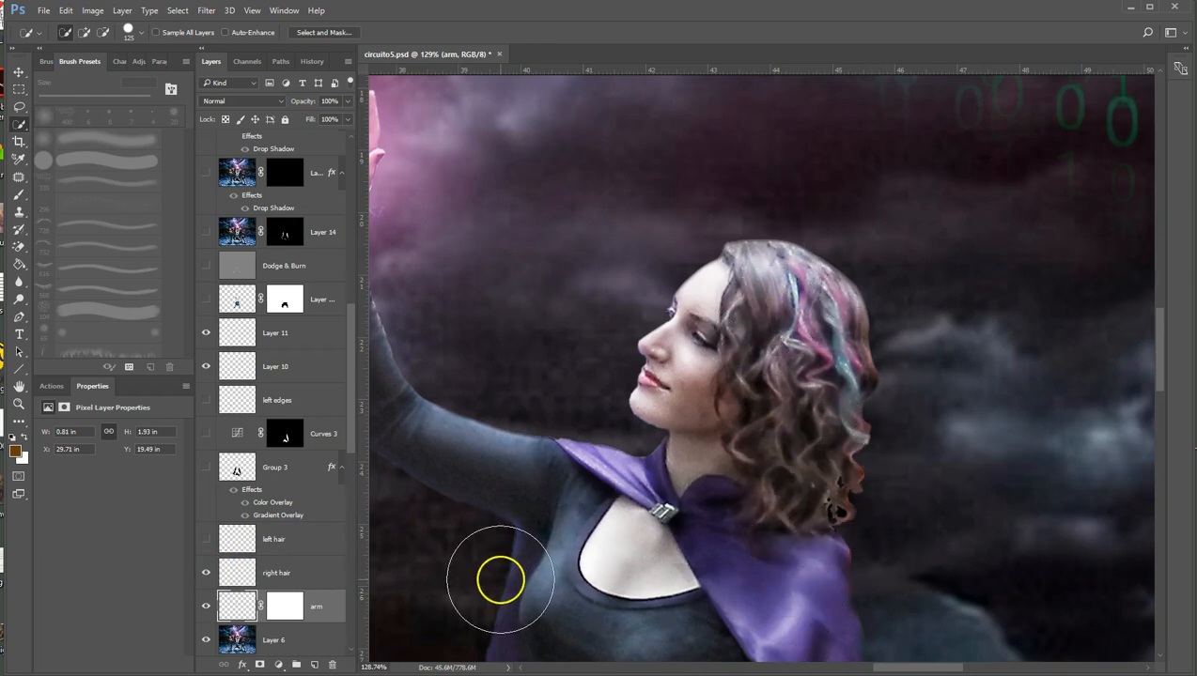
Show the left hair layer above right hair and compare its effect on the red-haired woman's hair
drag(510, 457, 923, 444)
drag(650, 502, 951, 507)
drag(621, 334, 882, 380)
drag(498, 464, 930, 422)
drag(602, 419, 747, 329)
click(206, 540)
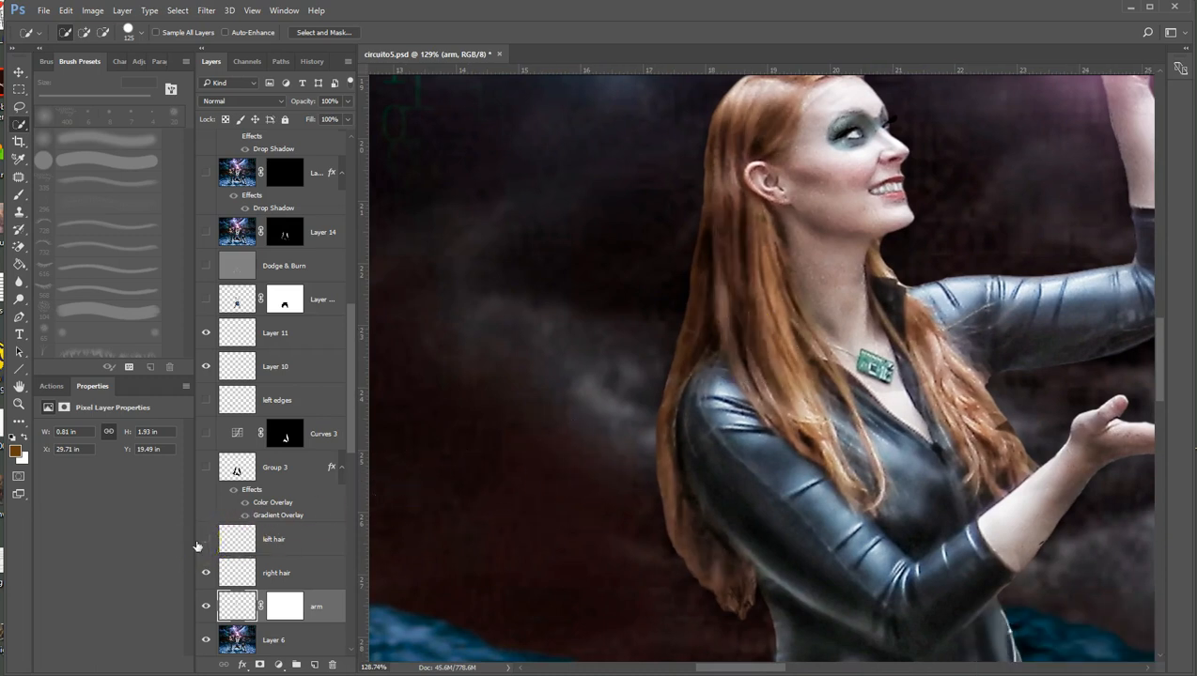
click(206, 539)
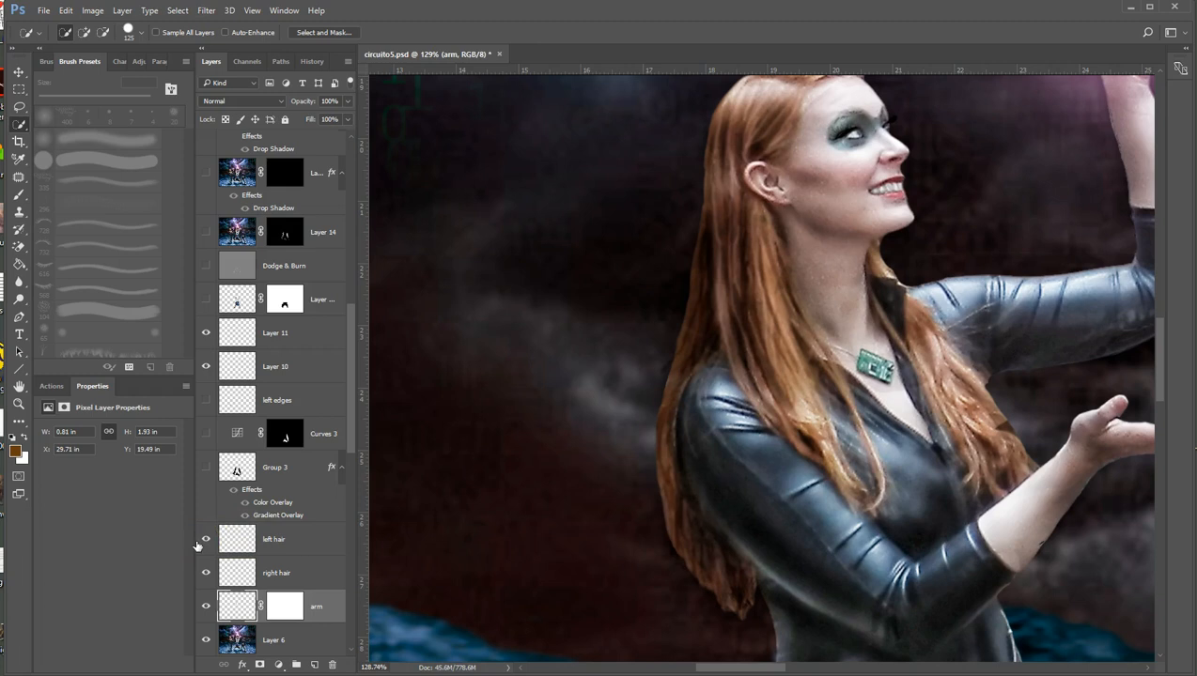
click(205, 540)
click(205, 539)
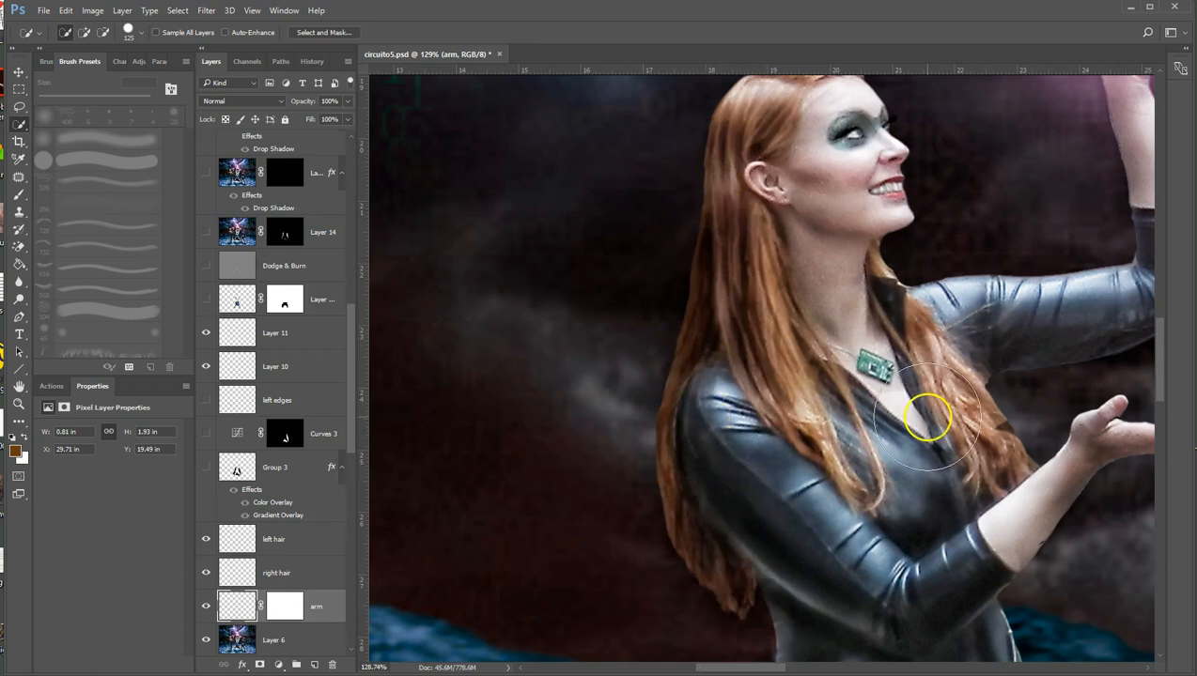
Examine the red-haired woman's hair and the man's shirt emblem and shorts up close, ending on the whole composite
mouse_move(1012, 282)
mouse_down()
mouse_move(933, 390)
mouse_move(912, 353)
mouse_up()
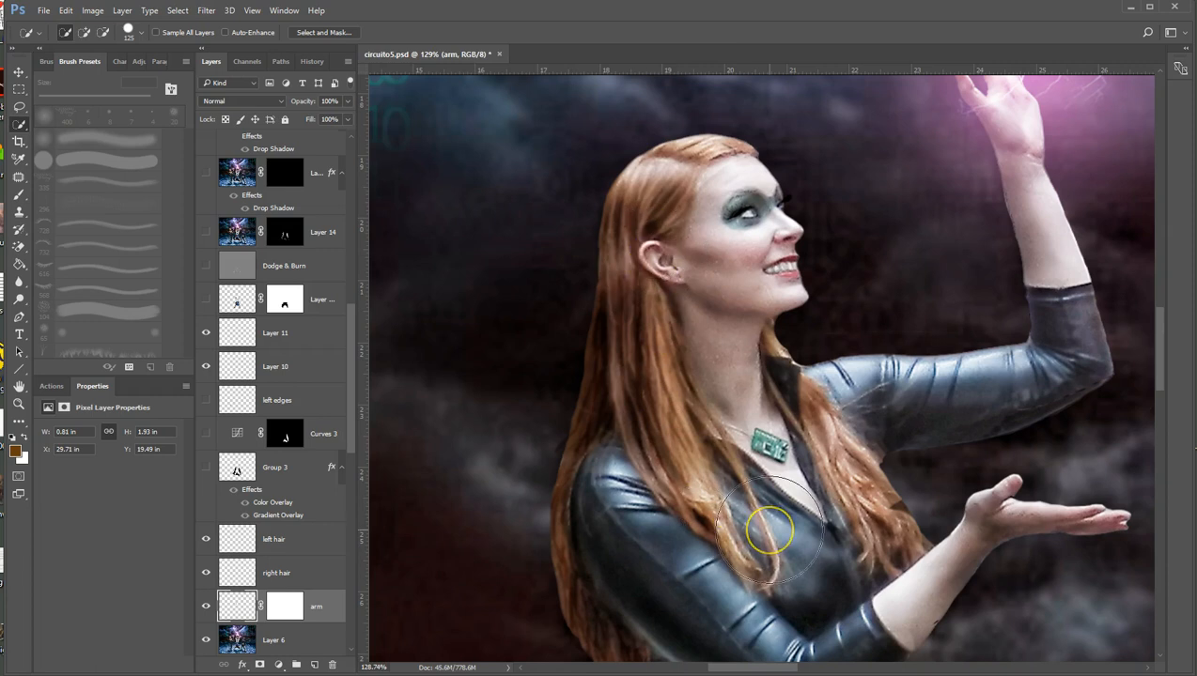
drag(771, 529, 852, 459)
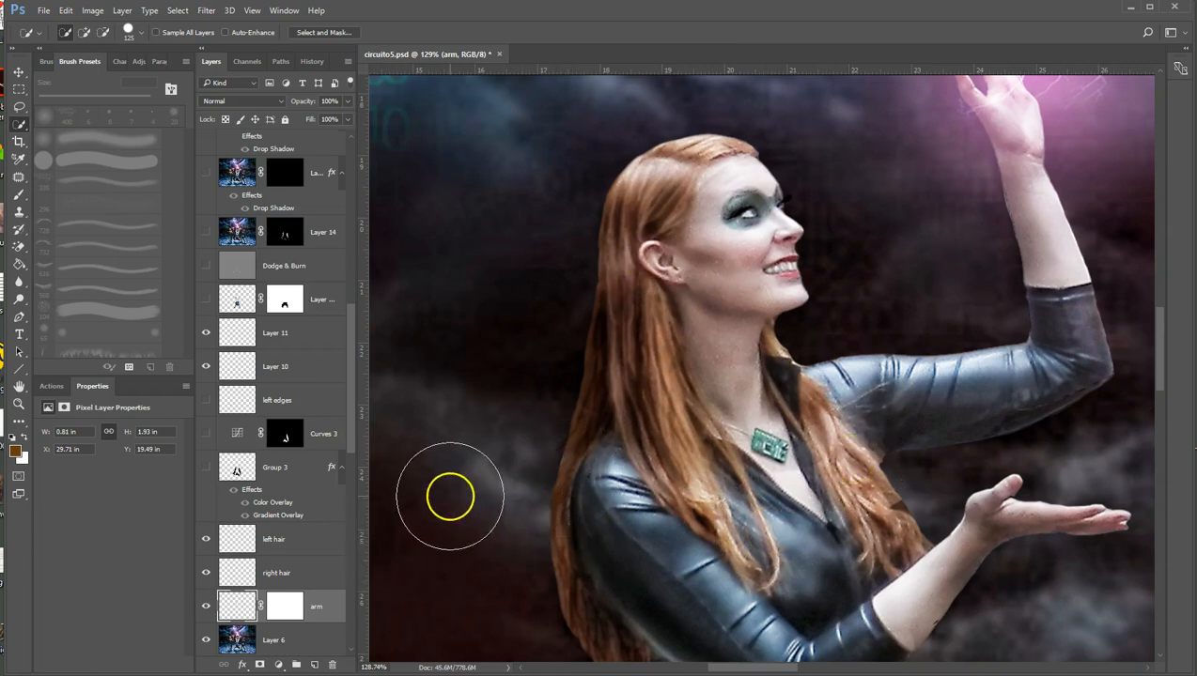
scroll(628, 482, down, 6)
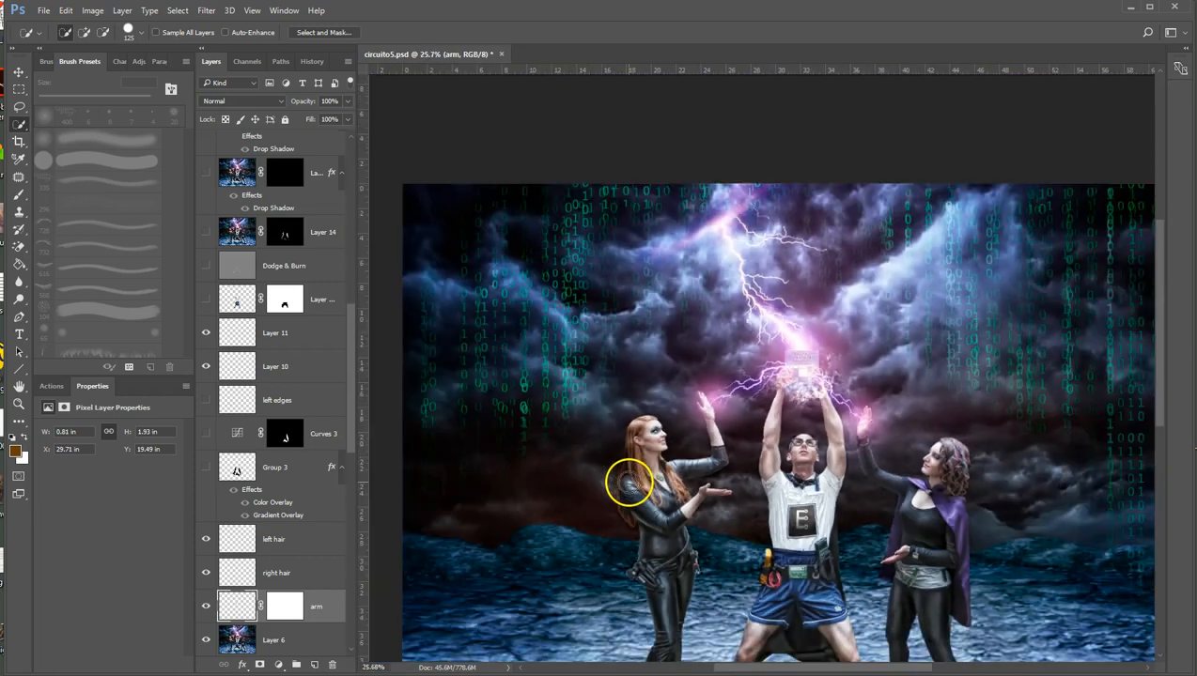
scroll(881, 520, up, 5)
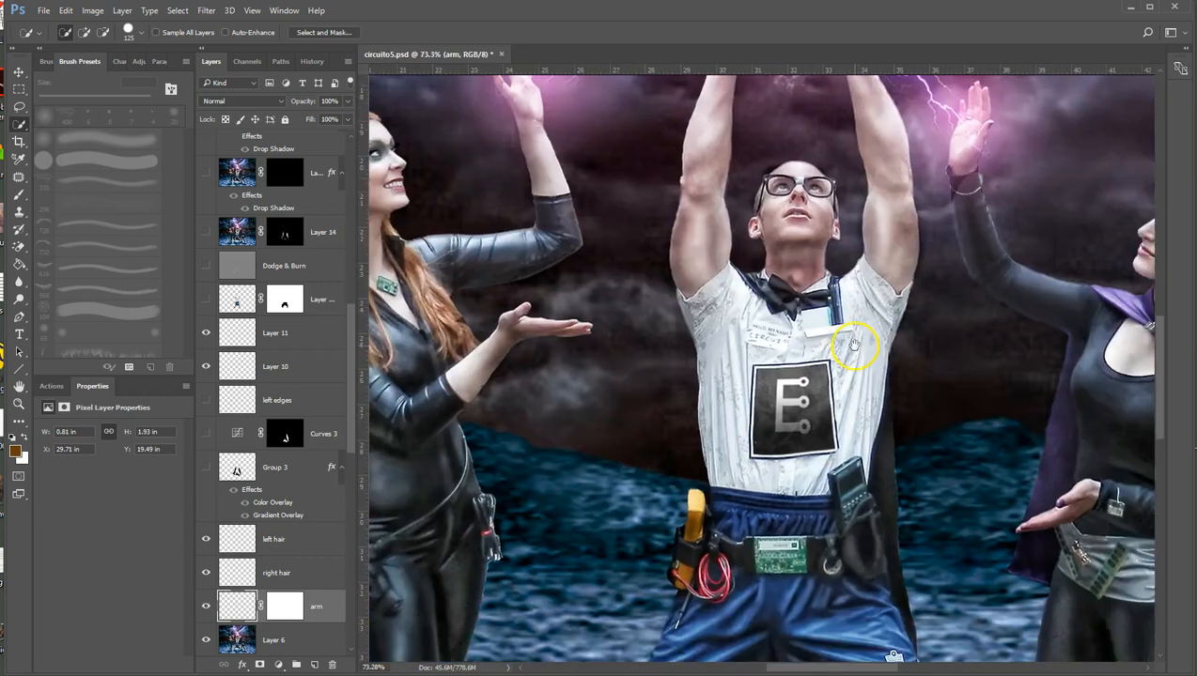
scroll(852, 535, down, 2)
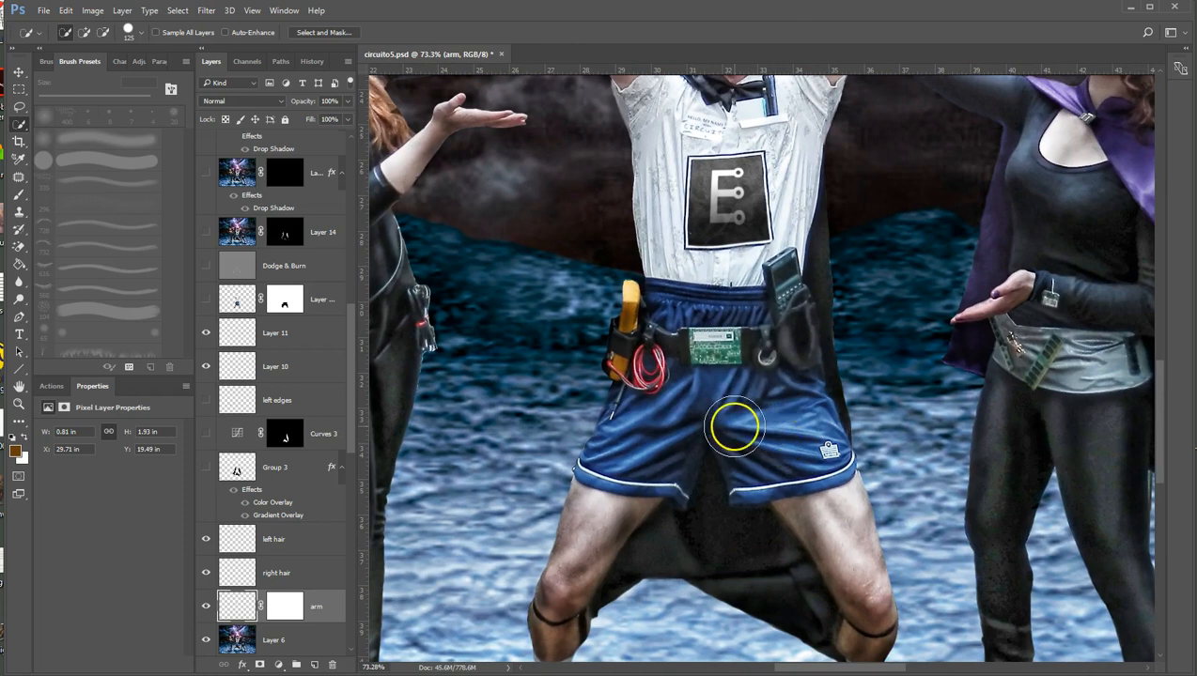
scroll(734, 424, down, 5)
scroll(734, 424, down, 1)
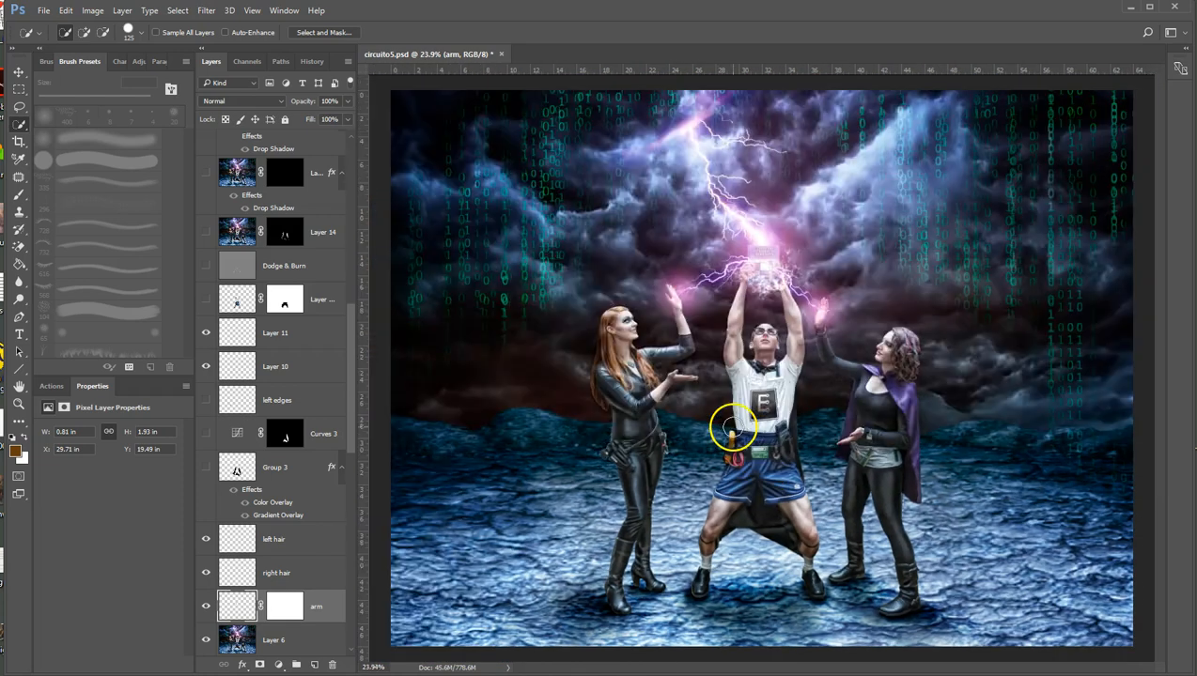
Show the Group 3 cape layer on the man and compare the cape with its layer effects off and on
click(207, 468)
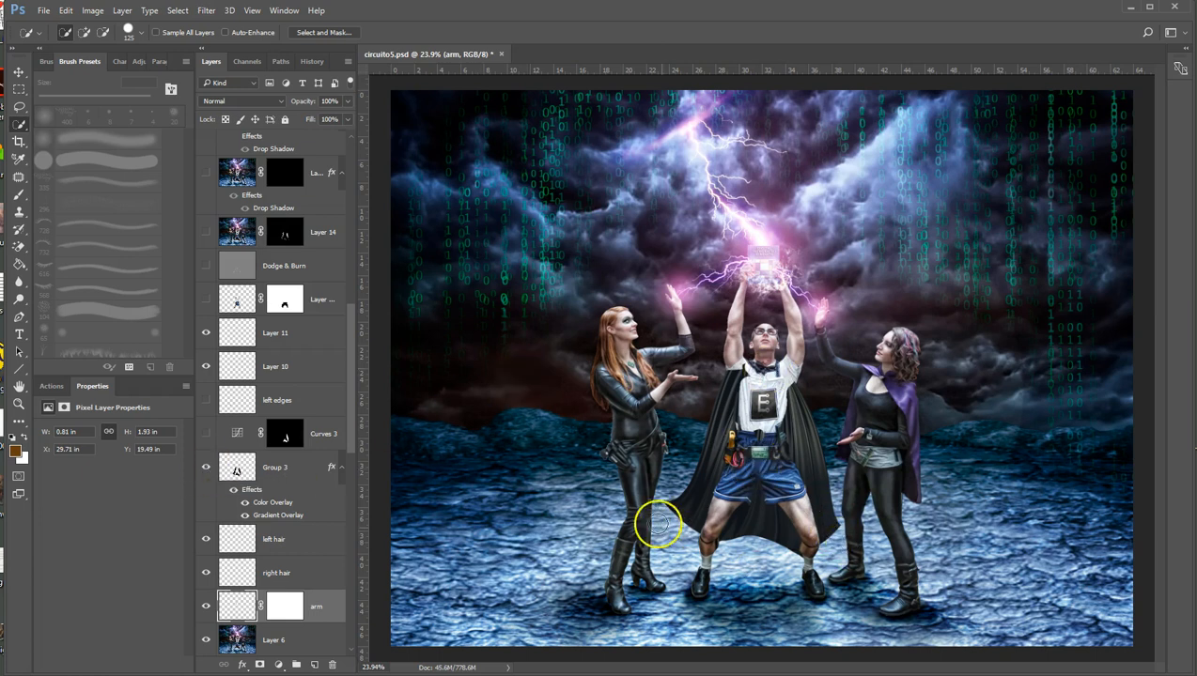
click(232, 491)
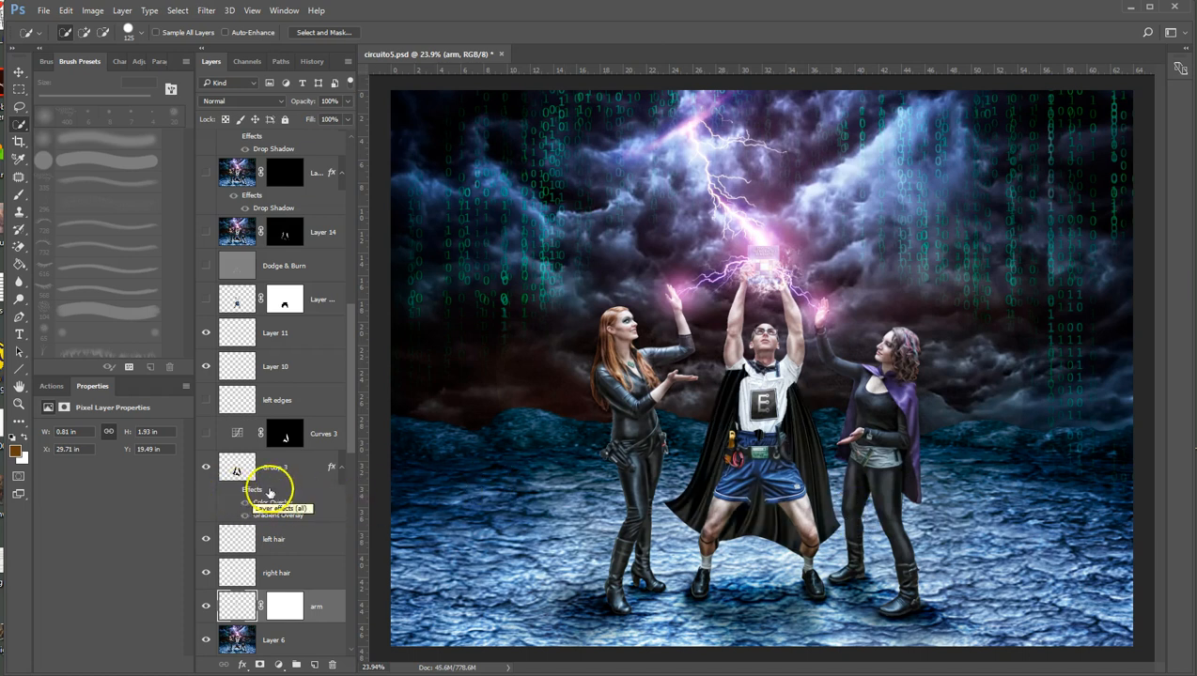
click(227, 491)
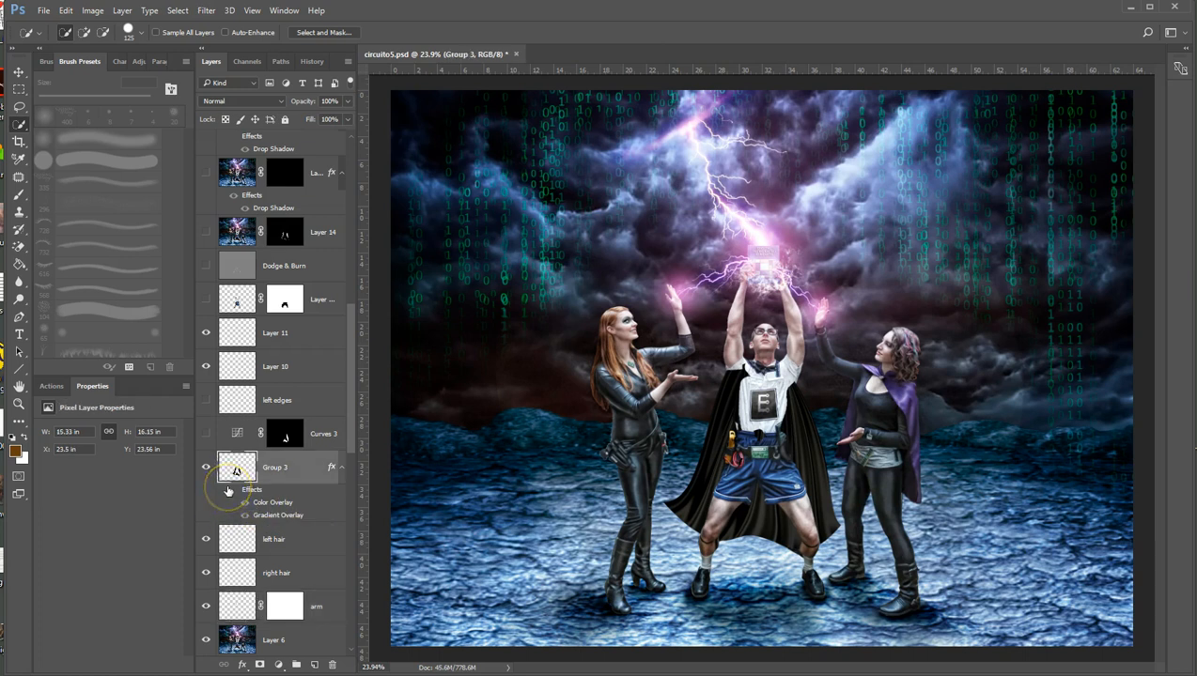
click(232, 492)
click(232, 492)
click(232, 492)
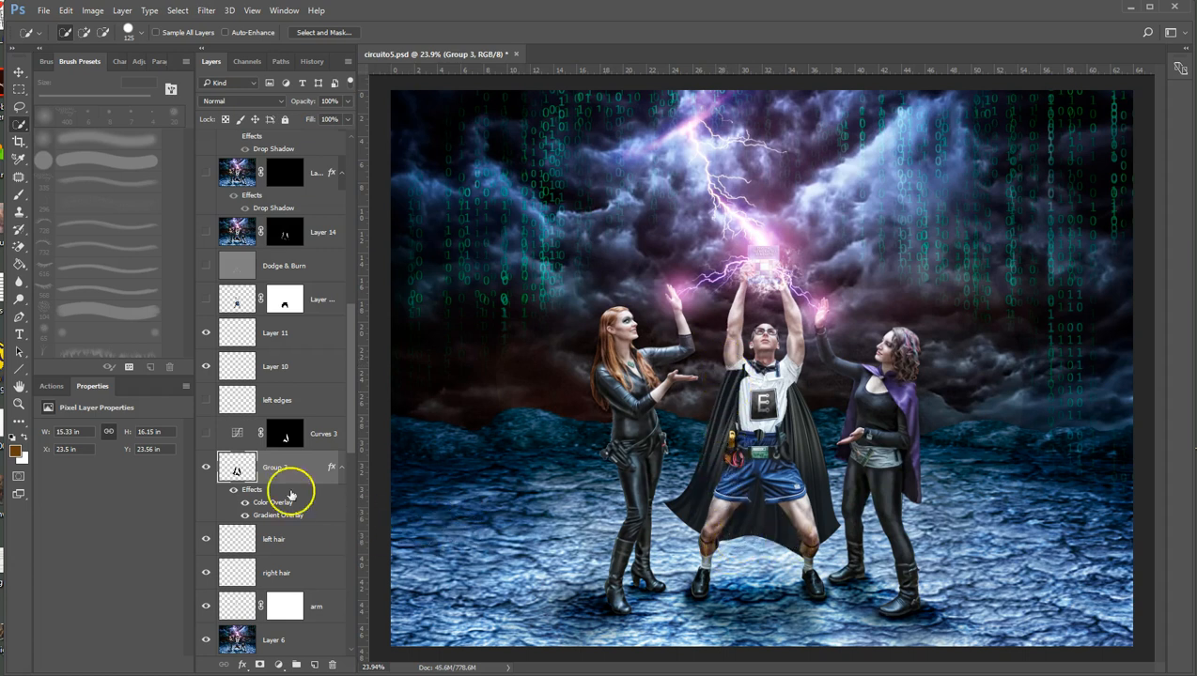
Show the Curves 3 adjustment above Group 3 and compare its effect on the man's cape
click(207, 434)
click(207, 434)
click(207, 434)
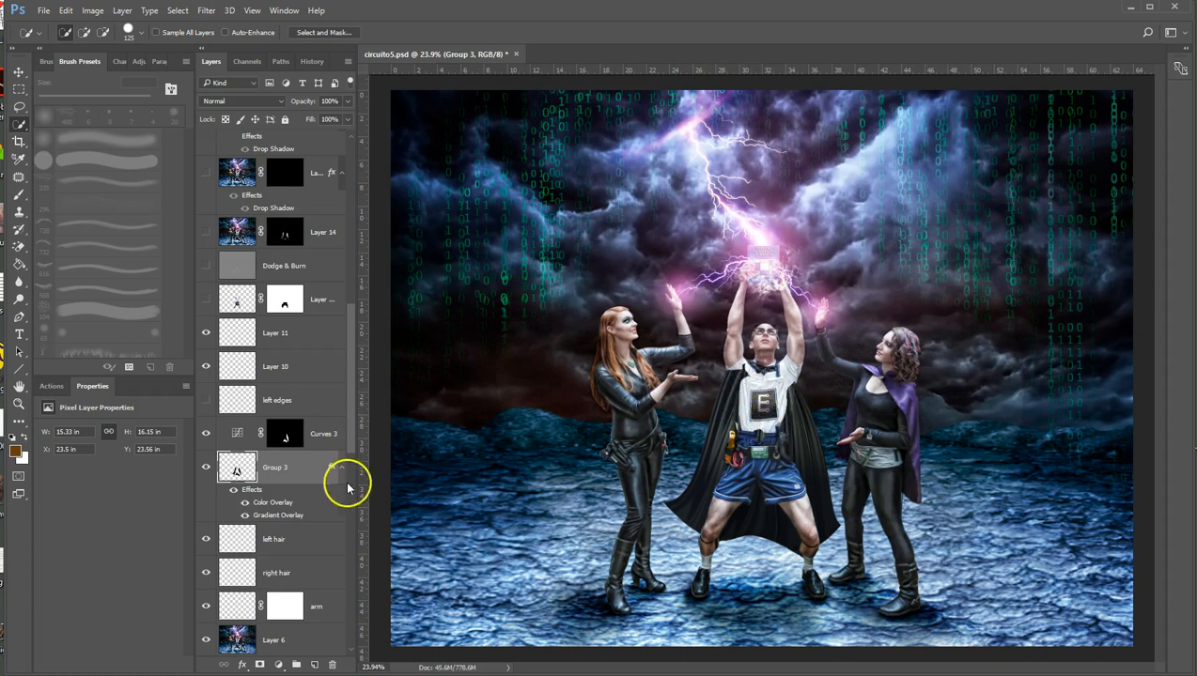
click(208, 434)
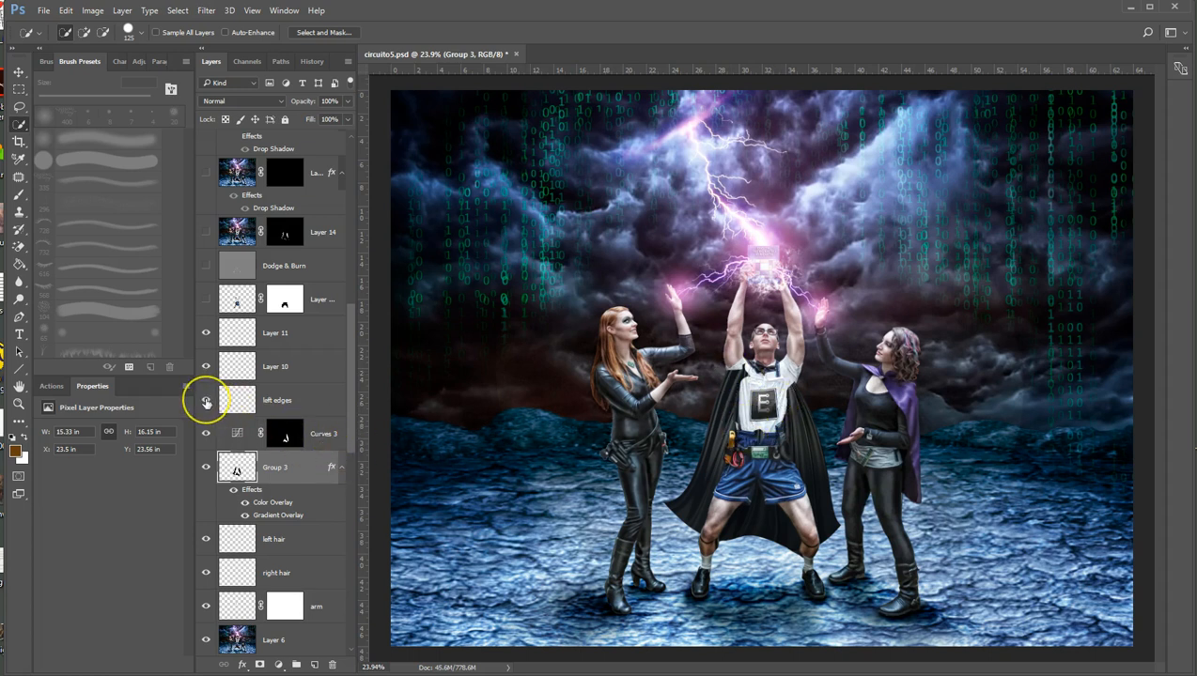
Show the left edges layer above Curves 3 and compare its effect on the red-haired woman's waist and holster outline up close
scroll(633, 428, up, 6)
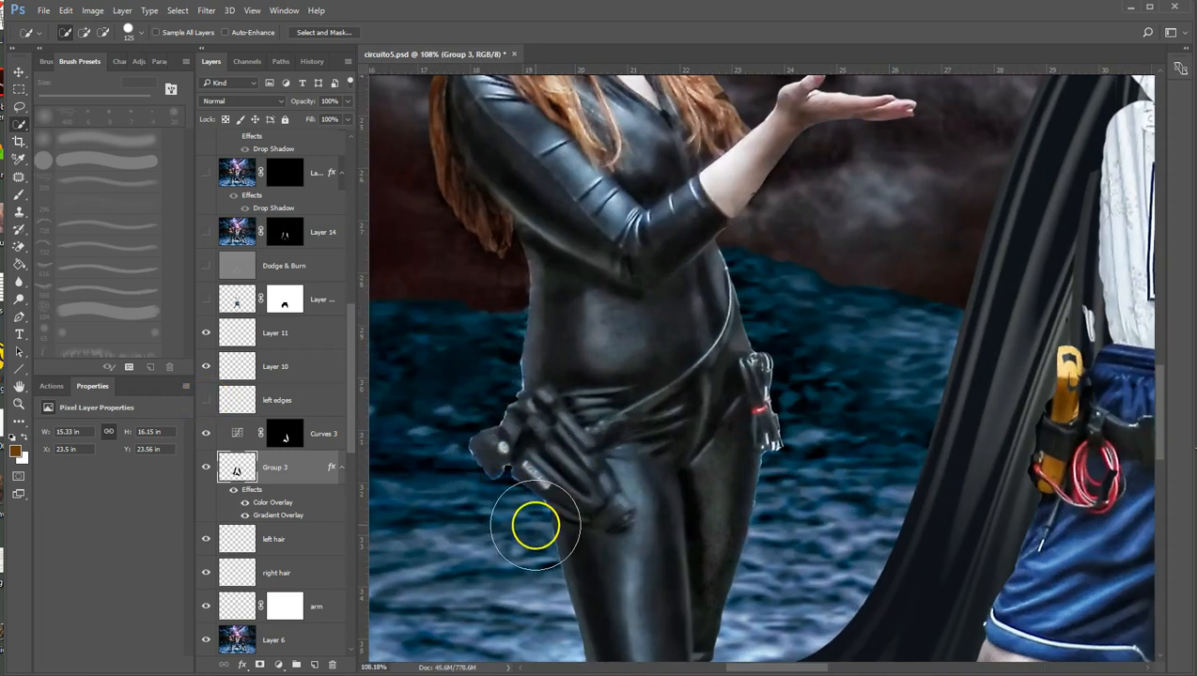
click(206, 401)
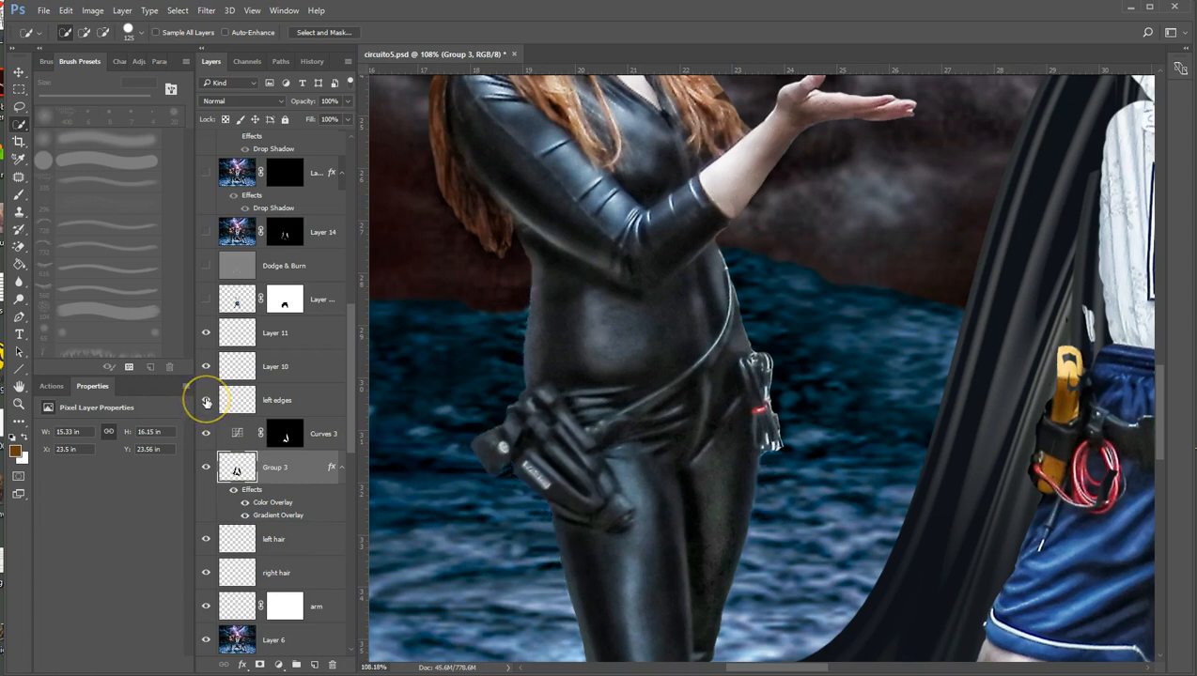
click(206, 401)
click(206, 401)
click(206, 401)
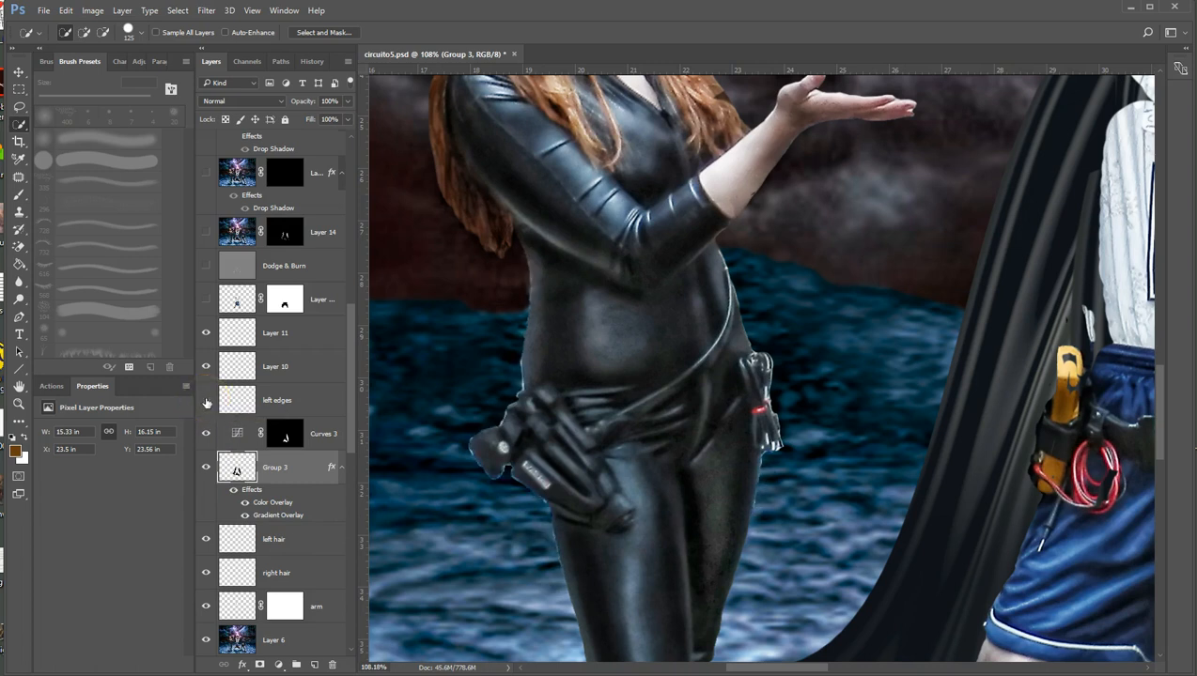
click(206, 401)
click(206, 401)
click(205, 401)
click(205, 401)
click(206, 401)
click(205, 402)
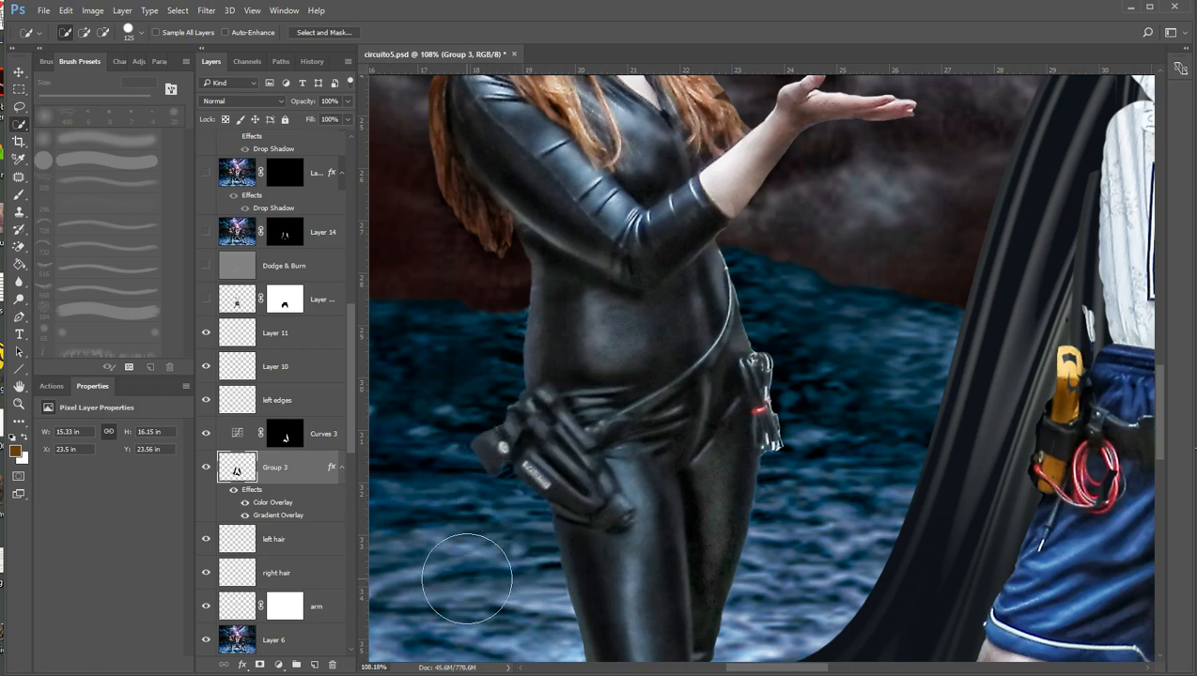
scroll(473, 569, up, 5)
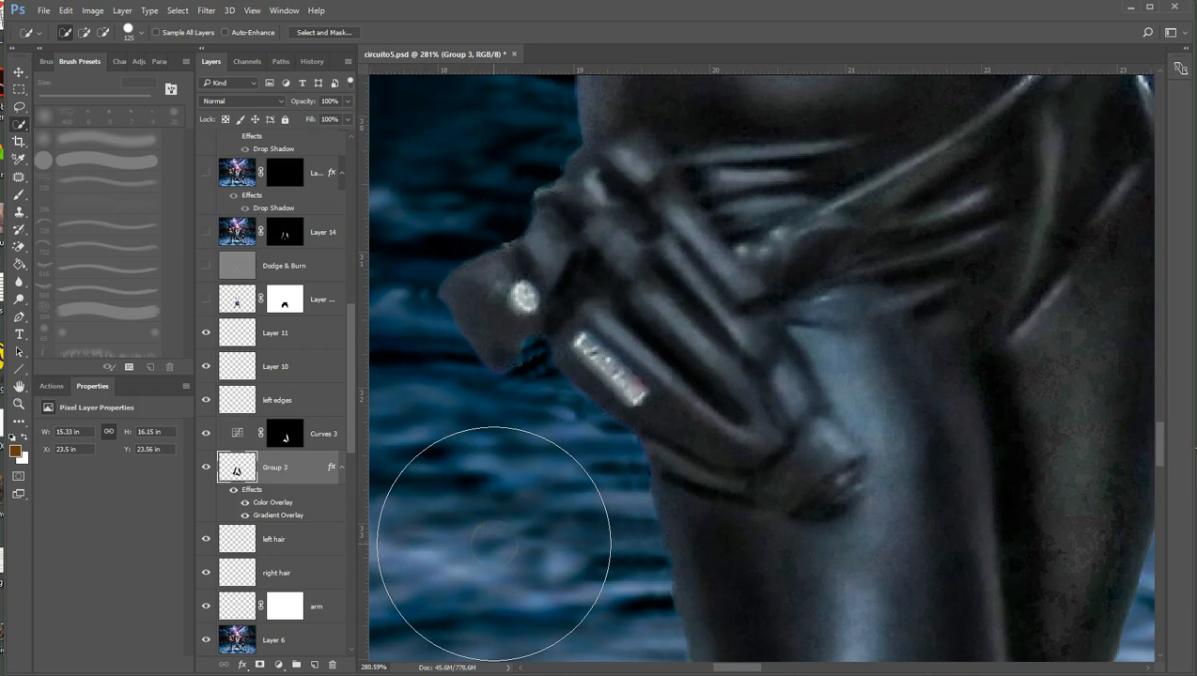
scroll(493, 544, down, 7)
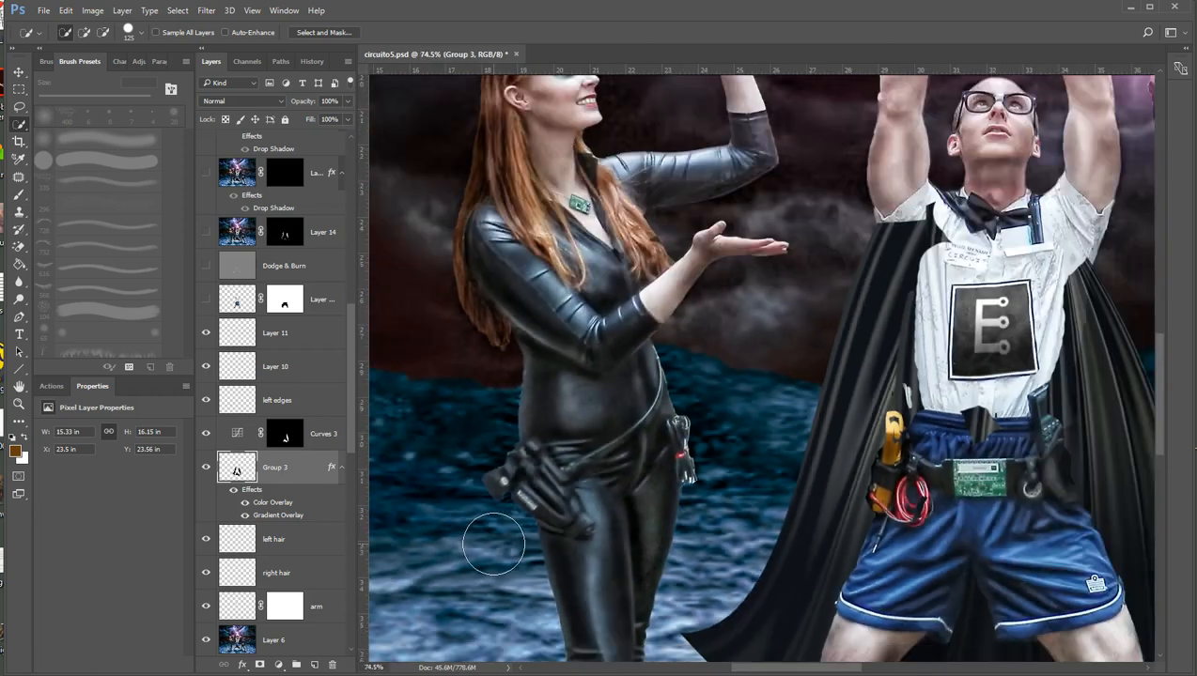
Show the masked layer above Layer 11 and compare its effect on the man's shirt, cape and belt
click(204, 301)
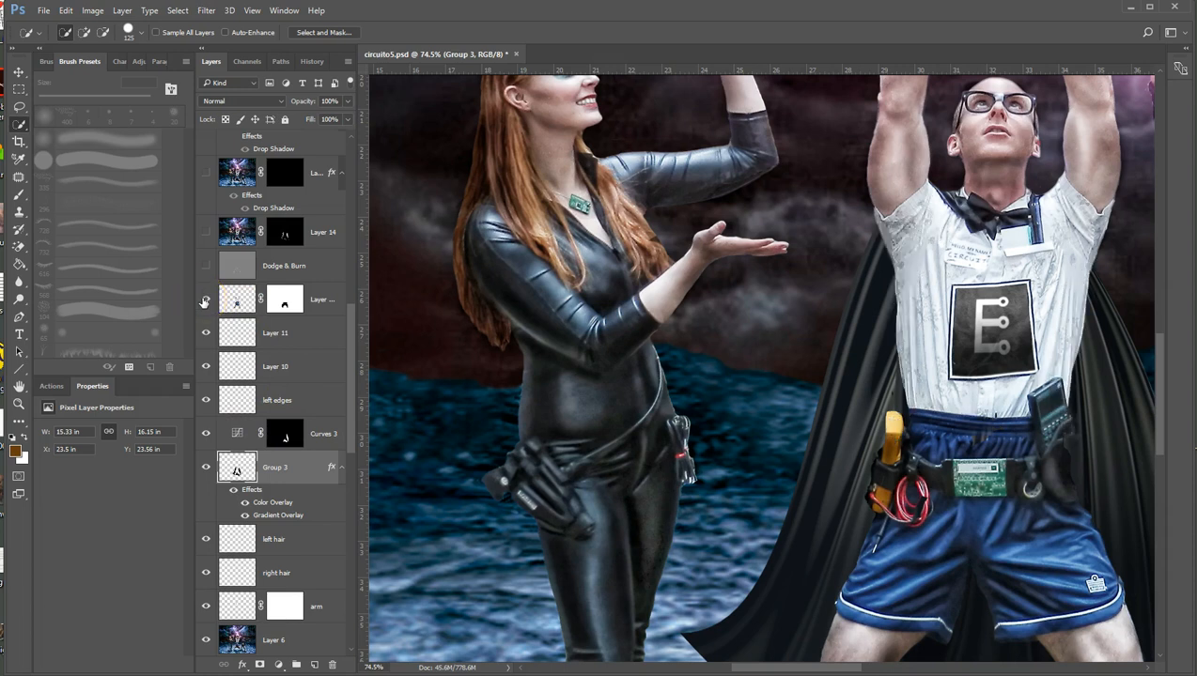
click(204, 301)
click(204, 301)
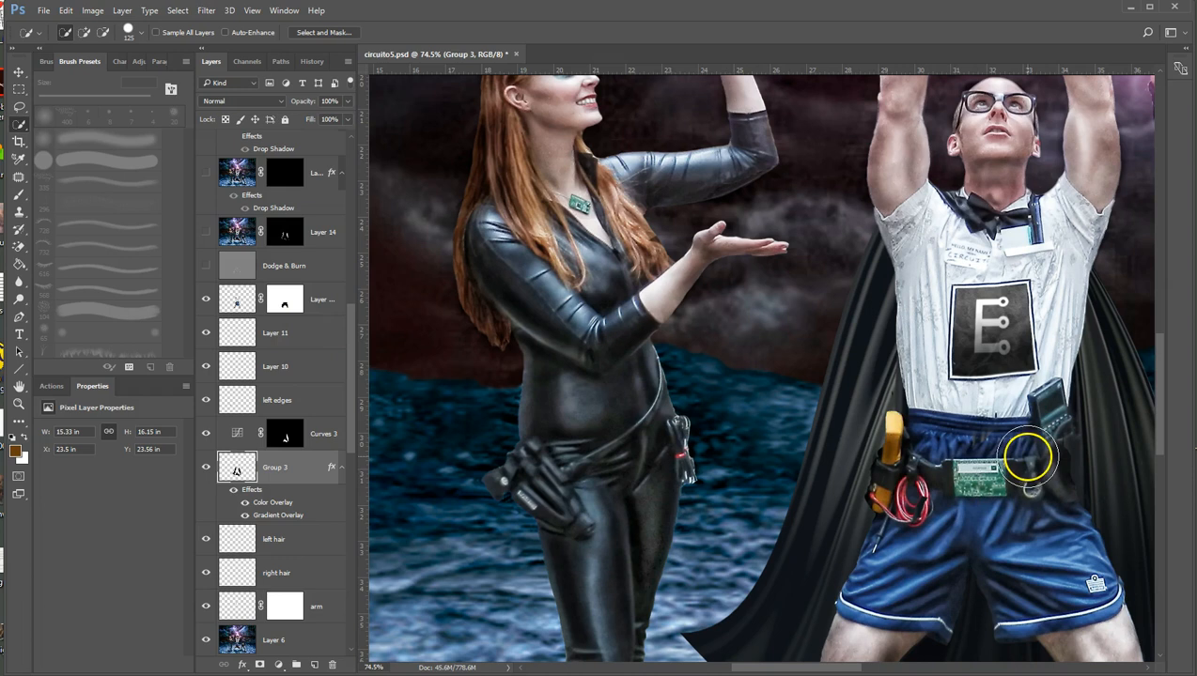
drag(1067, 419, 880, 425)
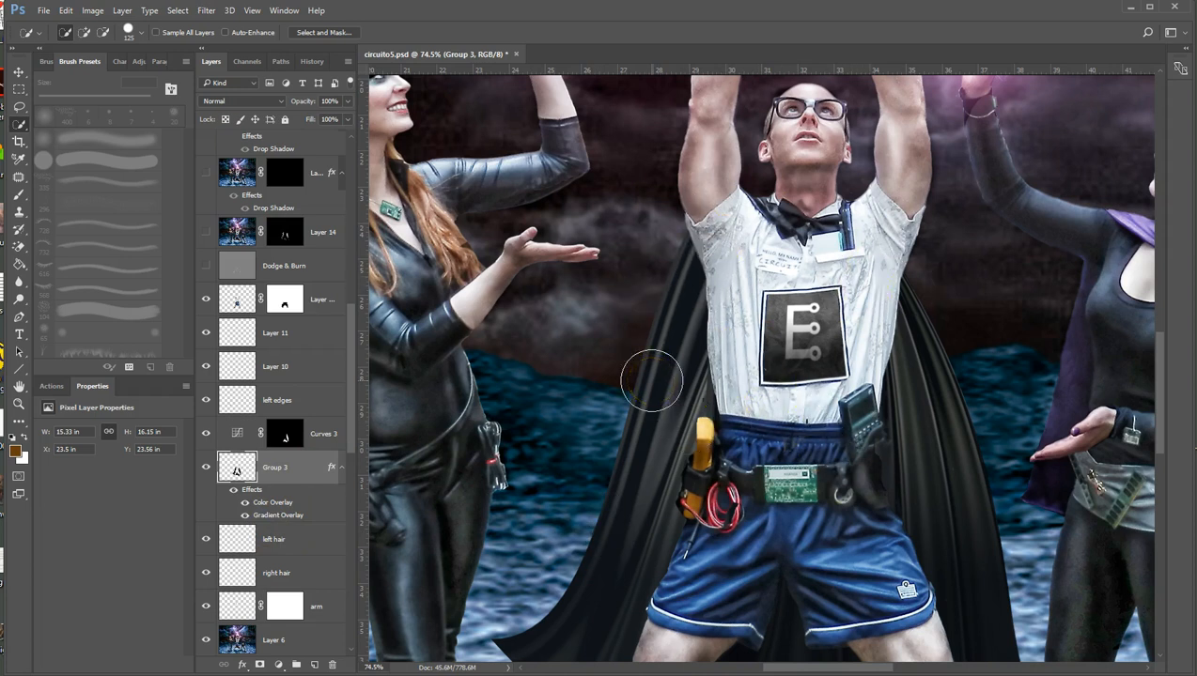
key(ctrl+0)
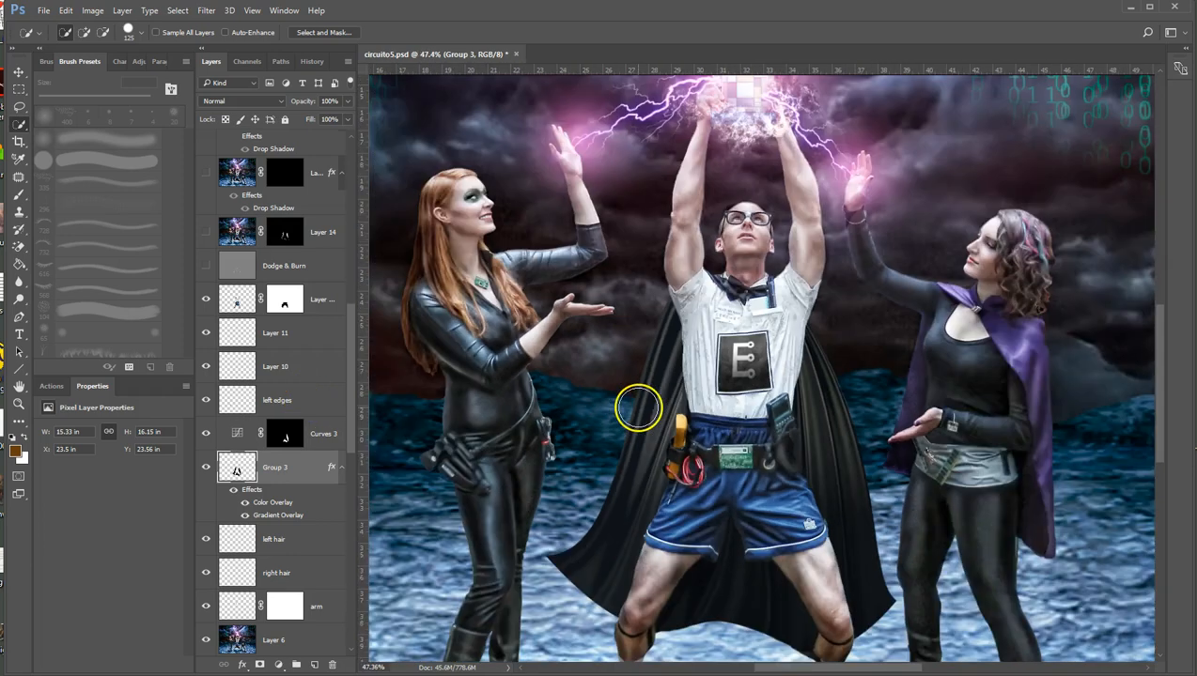
scroll(638, 407, down, 1)
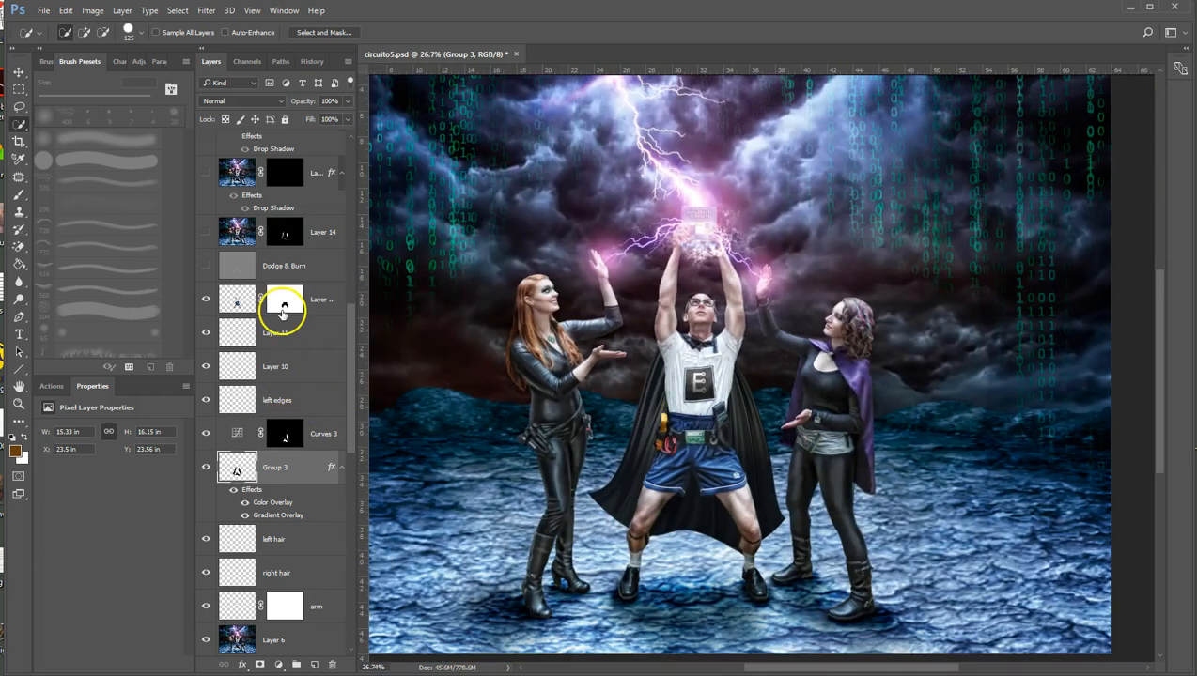
Show the Dodge & Burn layer and compare its effect on the figures
scroll(282, 313, up, 2)
click(205, 338)
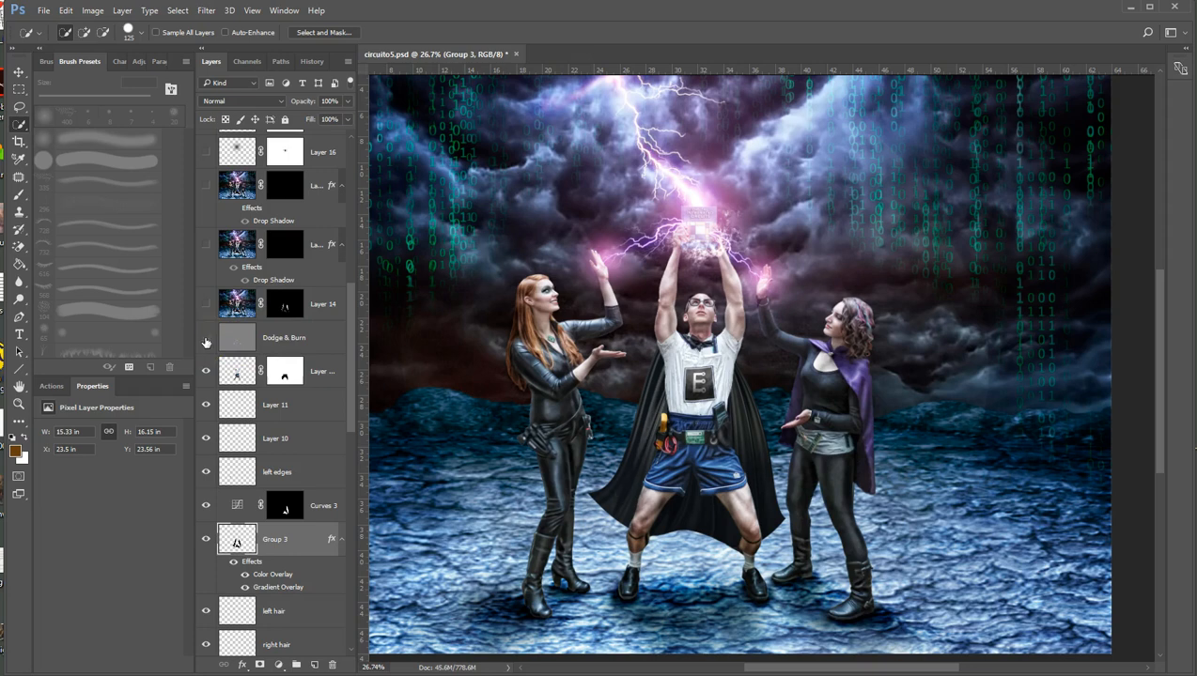
click(207, 338)
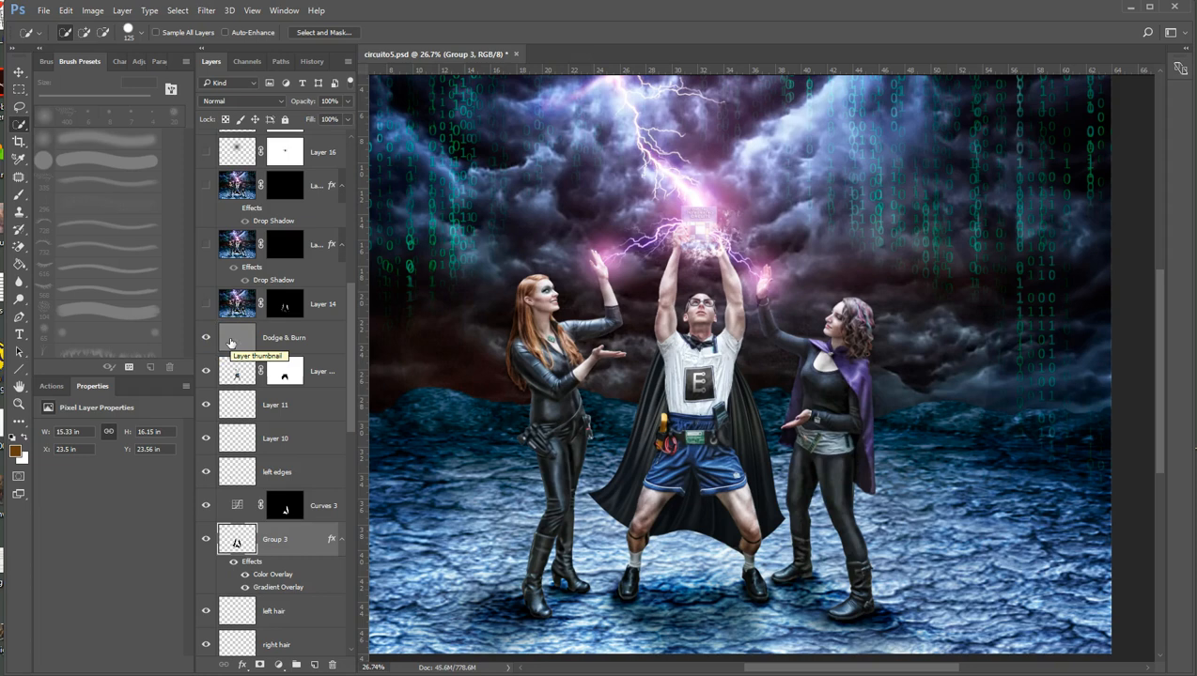
click(240, 343)
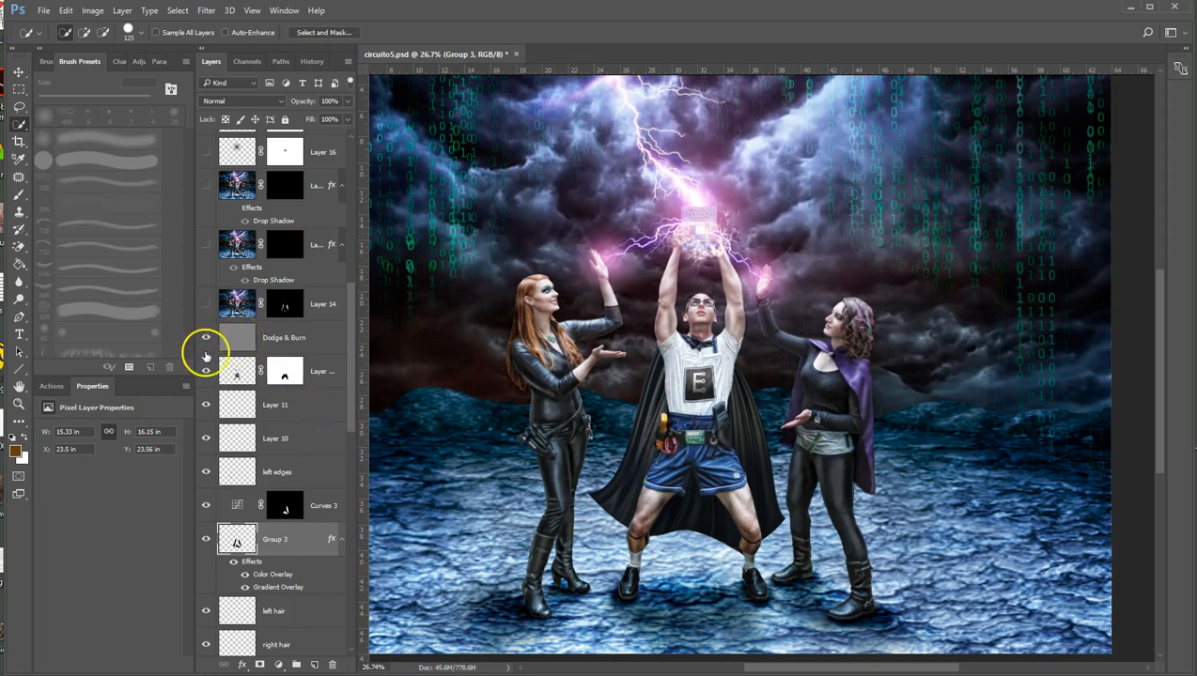
click(207, 338)
Show Layer 14 and the two Drop Shadow layers above it, comparing the composite with the lower shadow layer off and on
scroll(206, 340, up, 2)
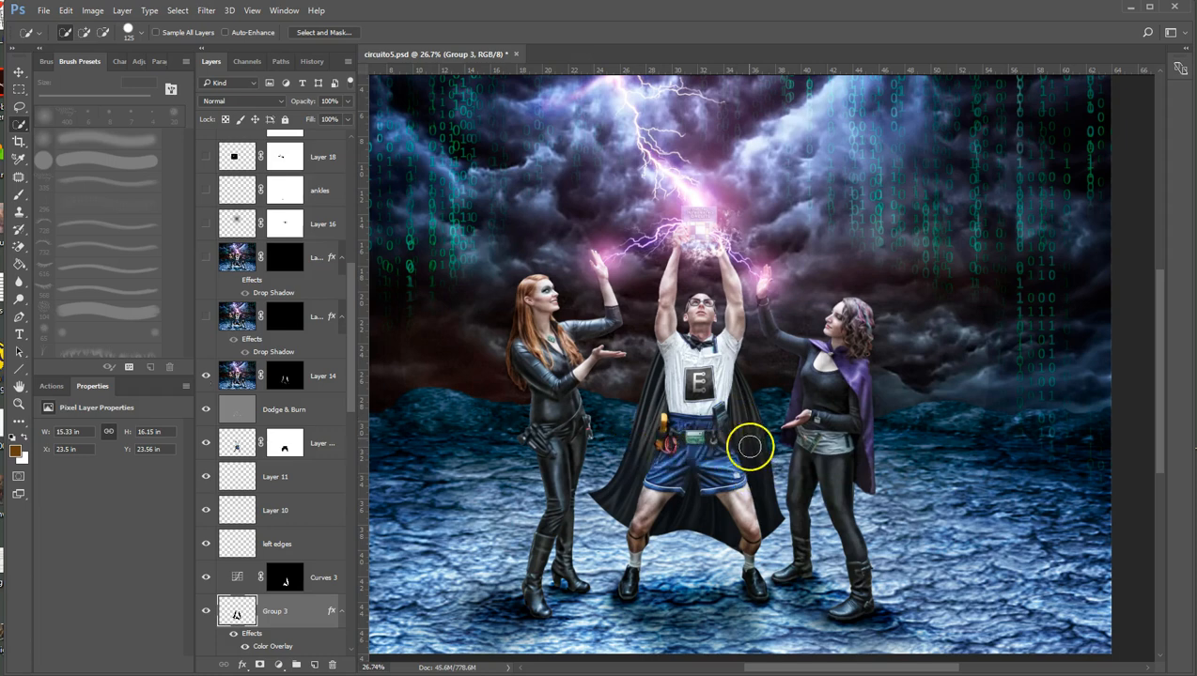
scroll(261, 380, up, 2)
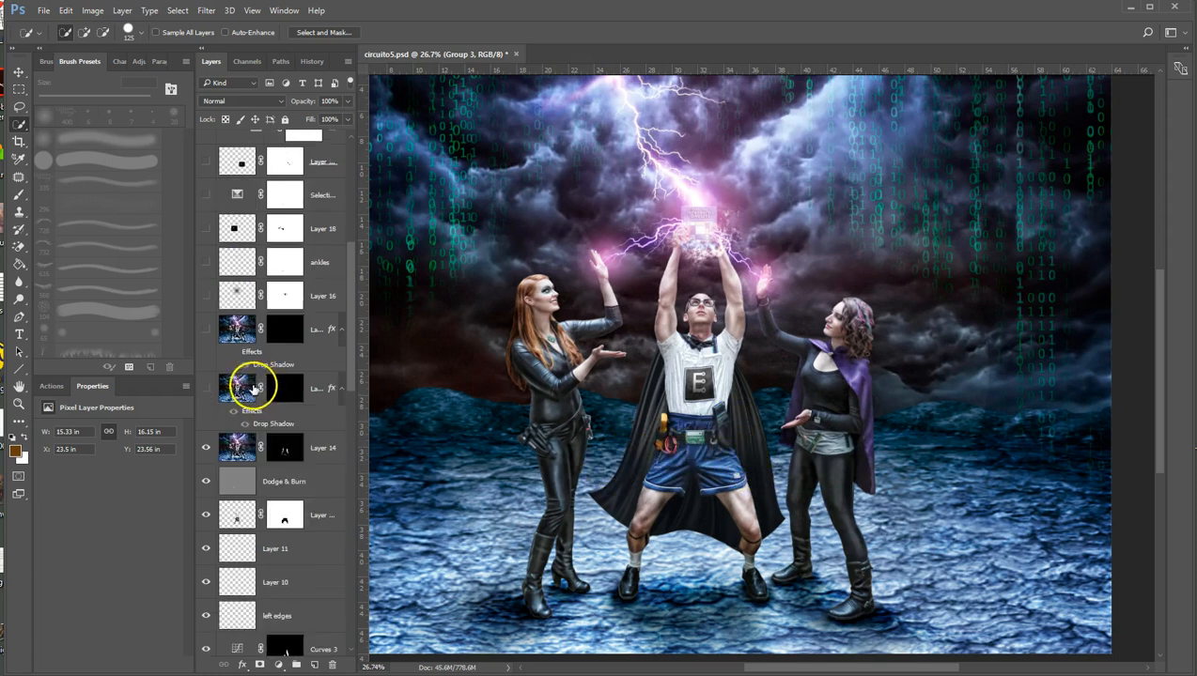
click(206, 391)
click(206, 391)
click(206, 391)
click(206, 329)
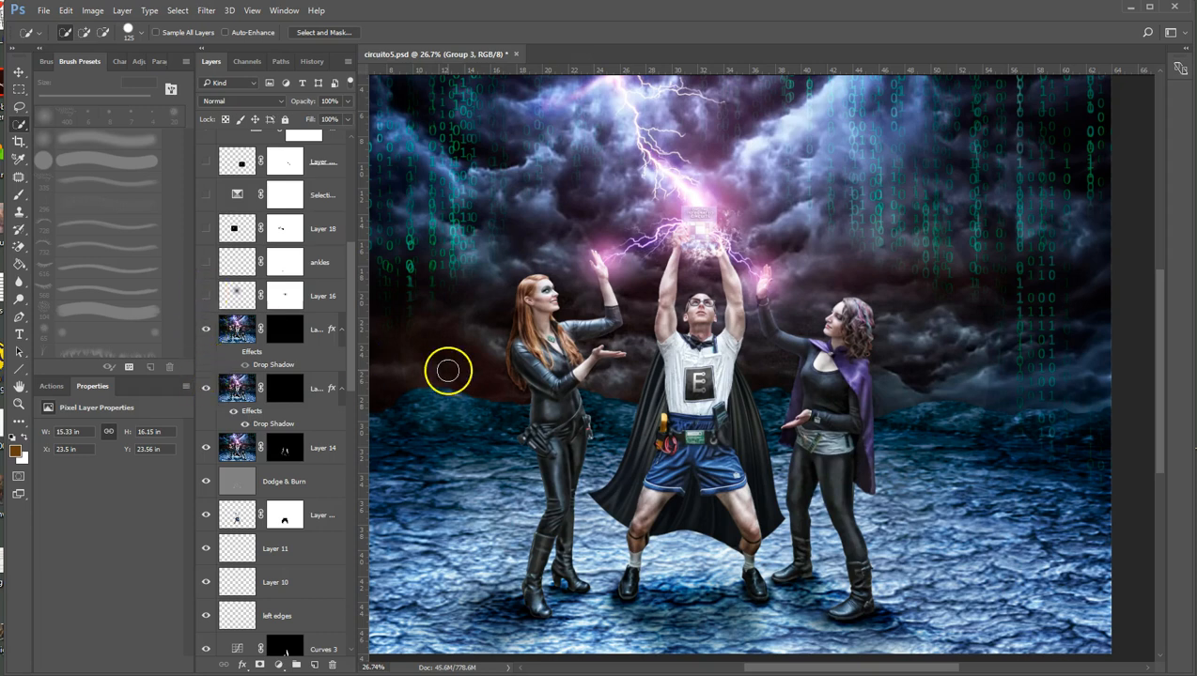
Show Layer 16 and the ankles layer, and compare the ankles layer's effect on the man's socks up close
key(ctrl+0)
click(205, 295)
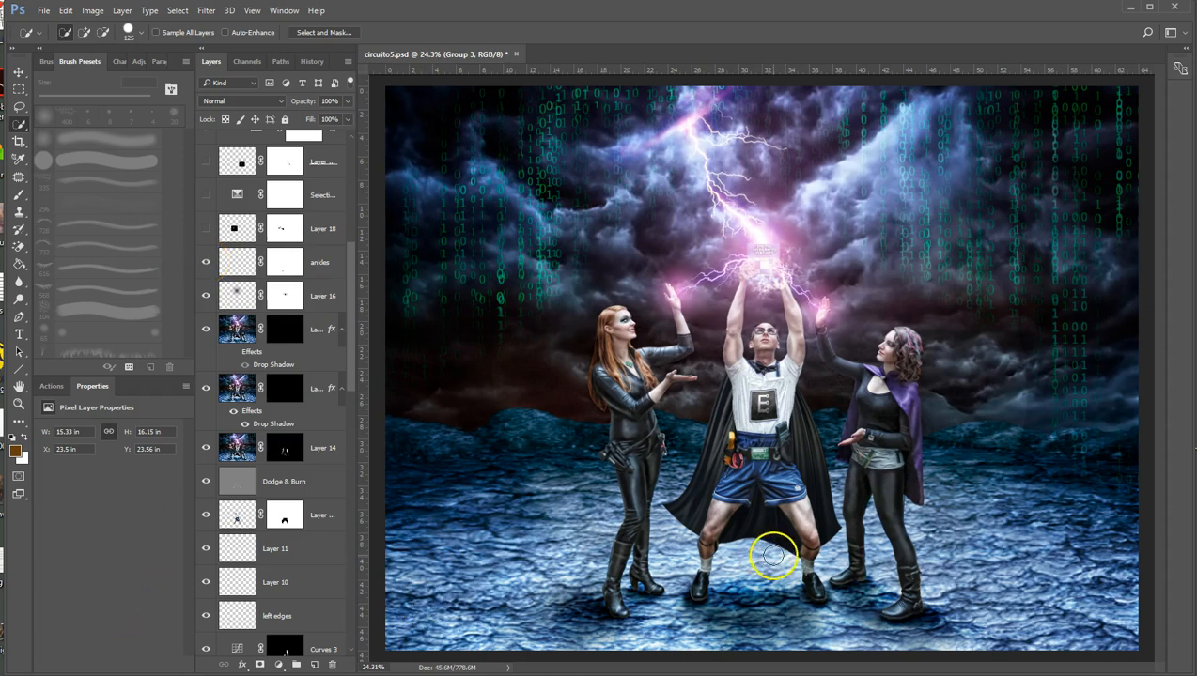
scroll(750, 575, up, 6)
scroll(750, 574, up, 6)
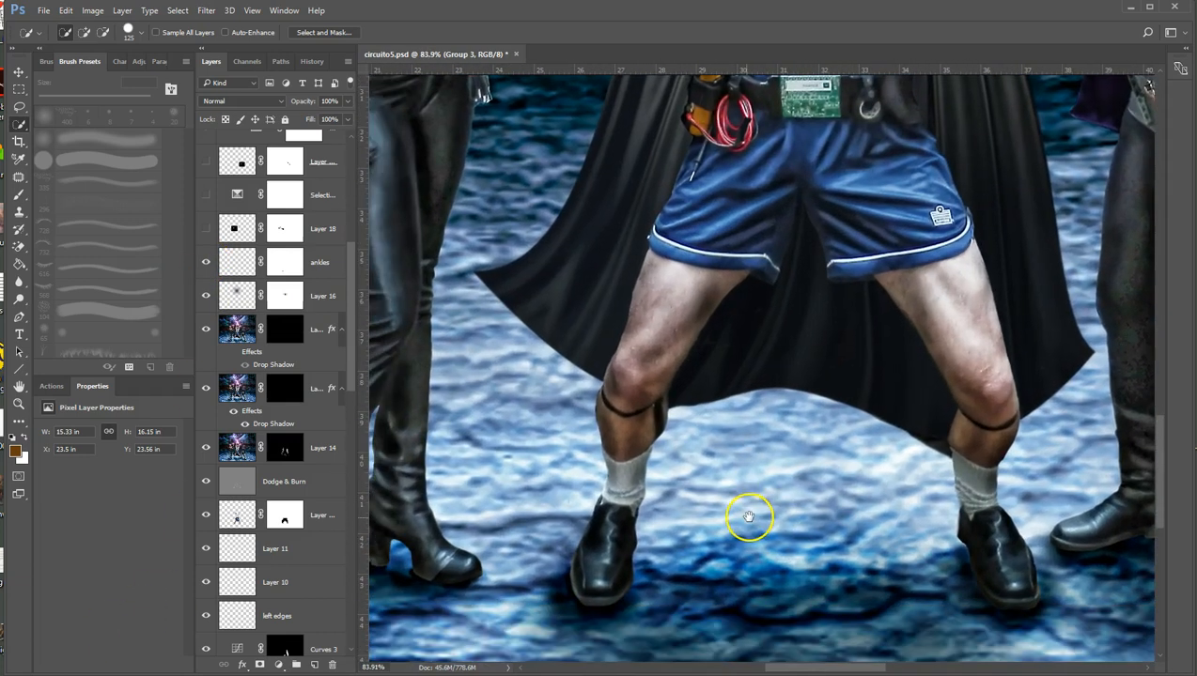
click(206, 264)
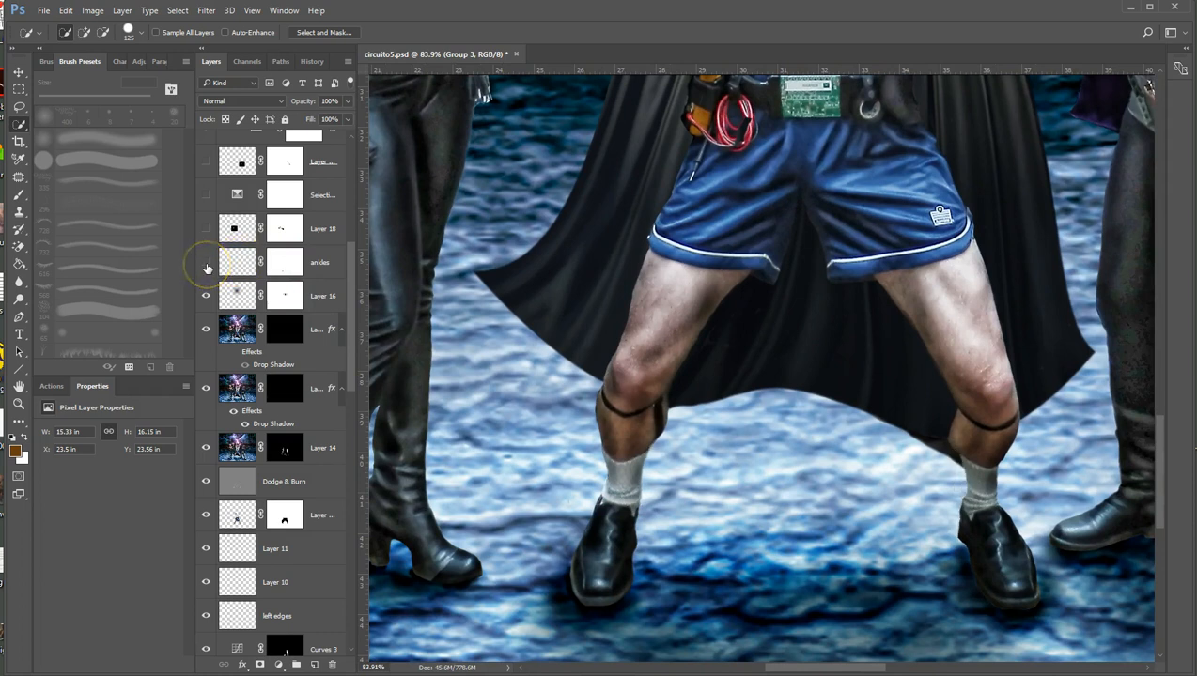
click(205, 263)
click(206, 264)
click(205, 264)
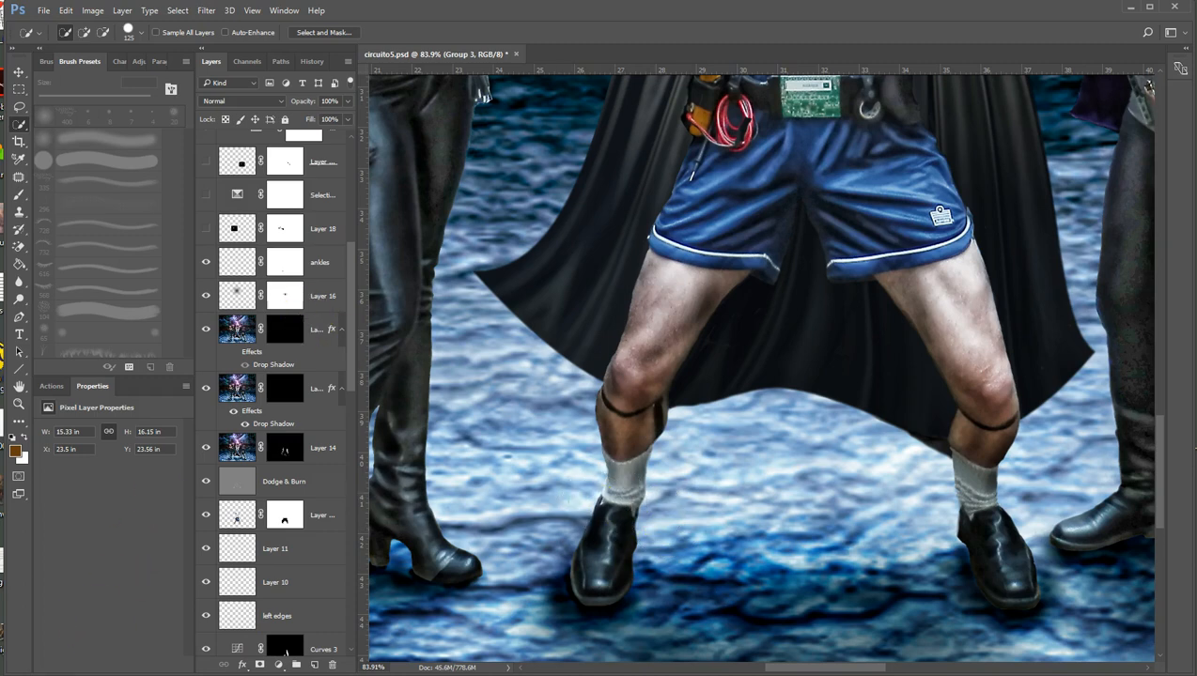
Show Layer 18 above the ankles layer and examine the glow over the red-haired woman's open palm
scroll(481, 342, down, 6)
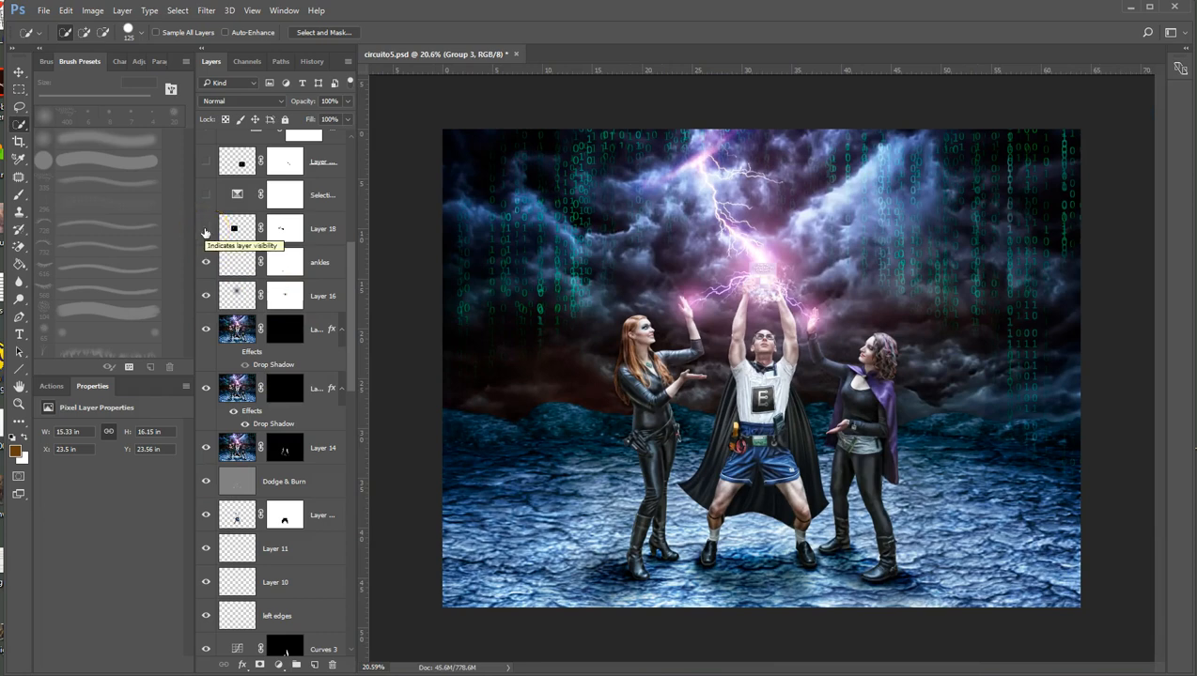
click(205, 229)
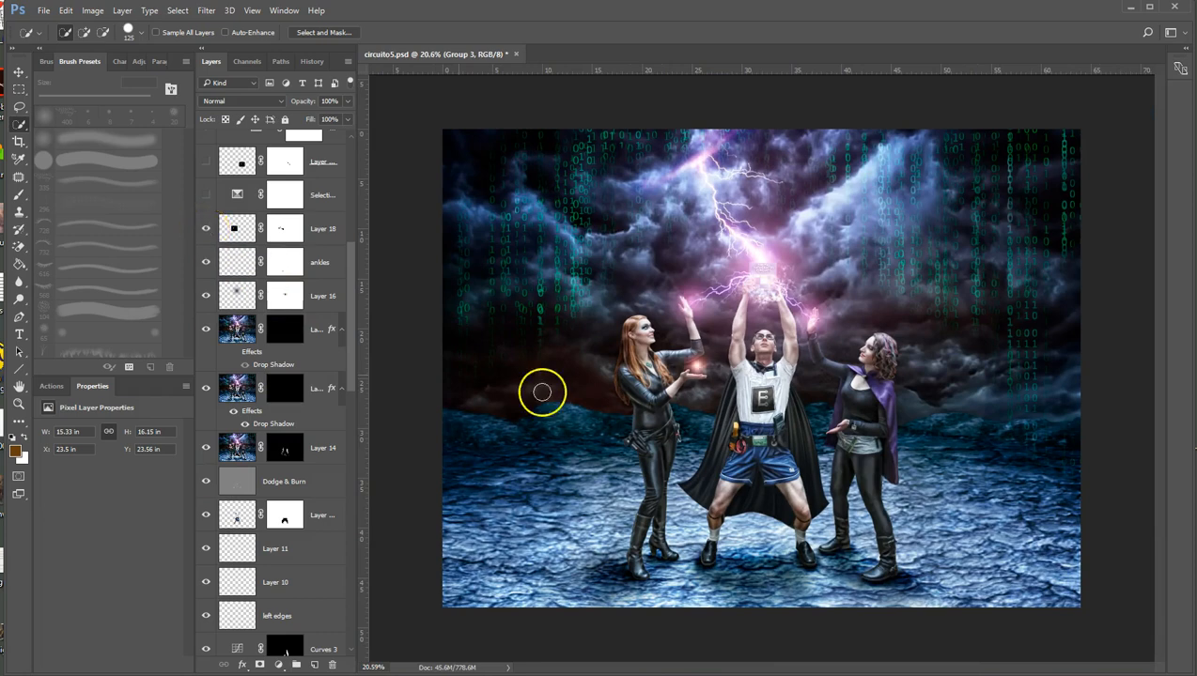
scroll(770, 424, up, 3)
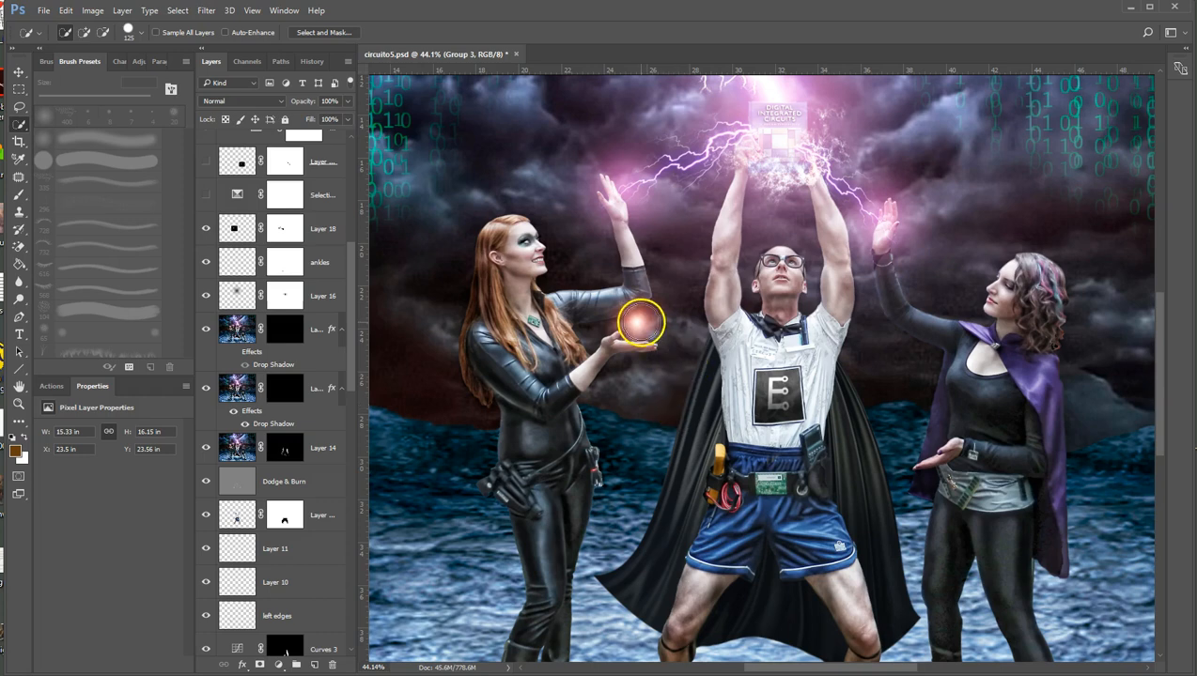
scroll(568, 402, down, 2)
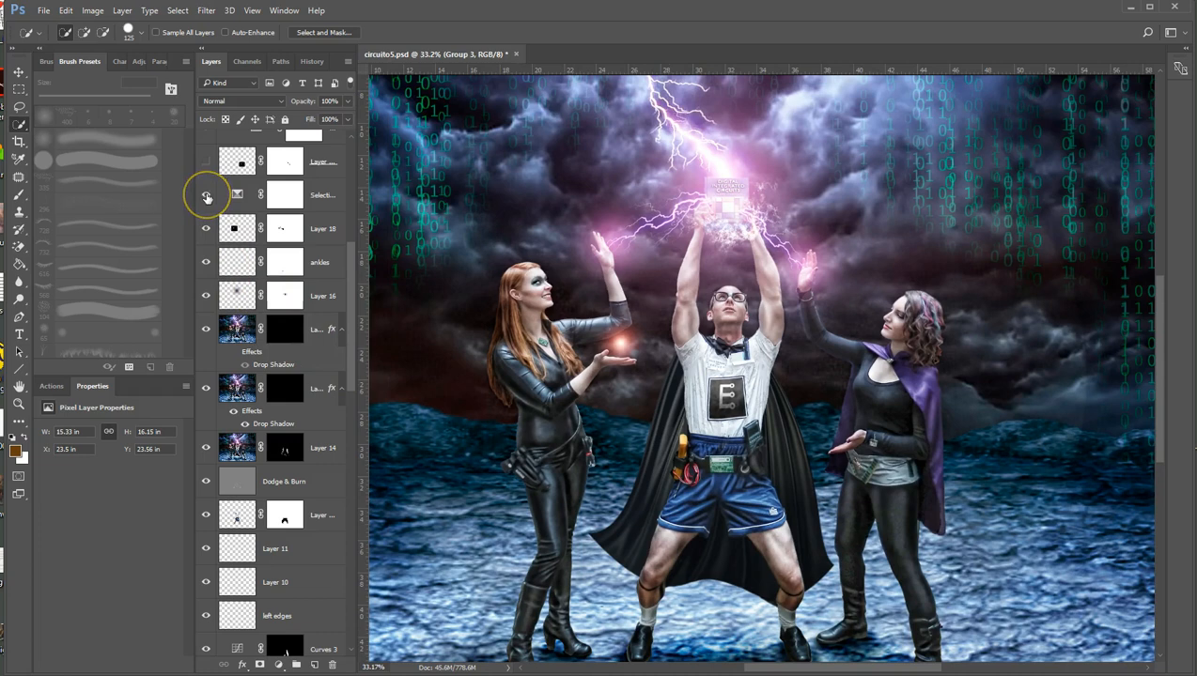
Show the selective color adjustment above Layer 18 and compare its effect on the reds around the red-haired woman
drag(493, 395, 684, 397)
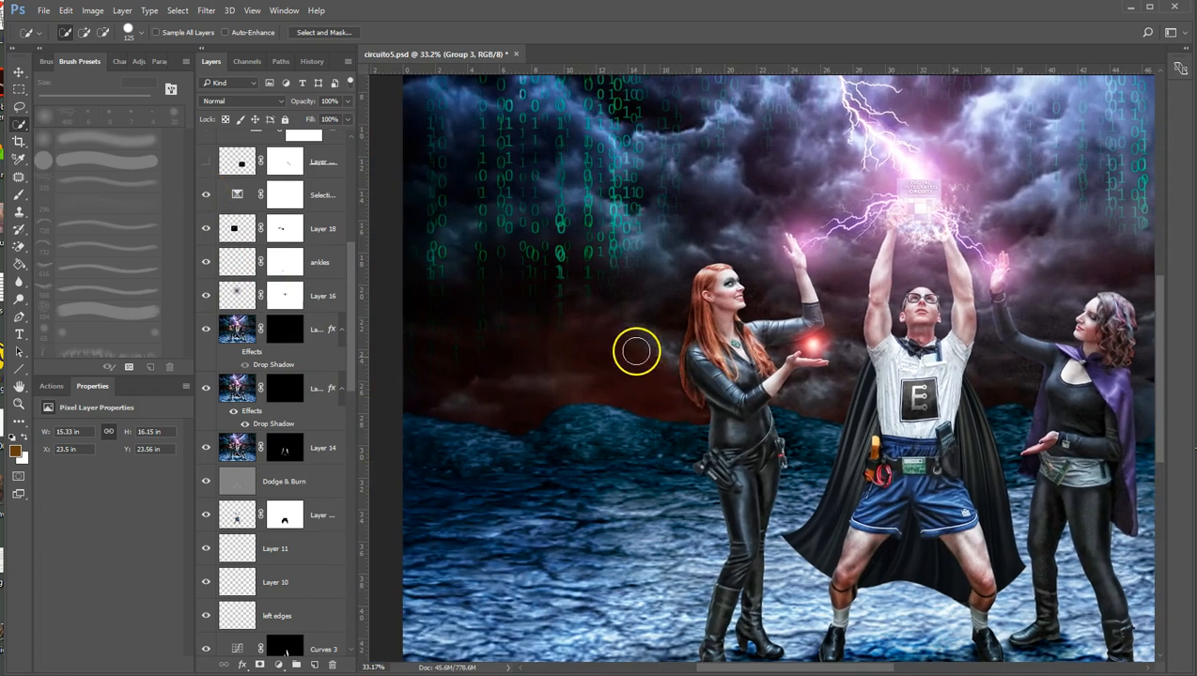
click(206, 196)
click(206, 195)
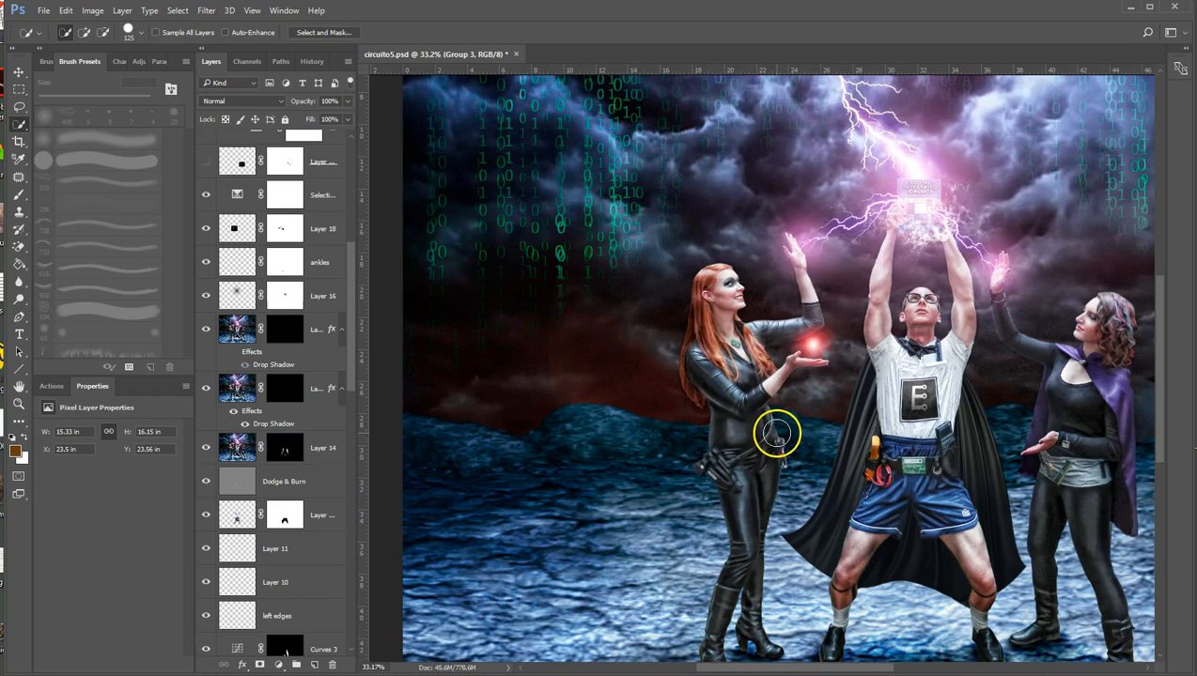
Show the masked layer above the selective color adjustment, adding the yellow glow over the caped woman's palm
drag(854, 393, 775, 406)
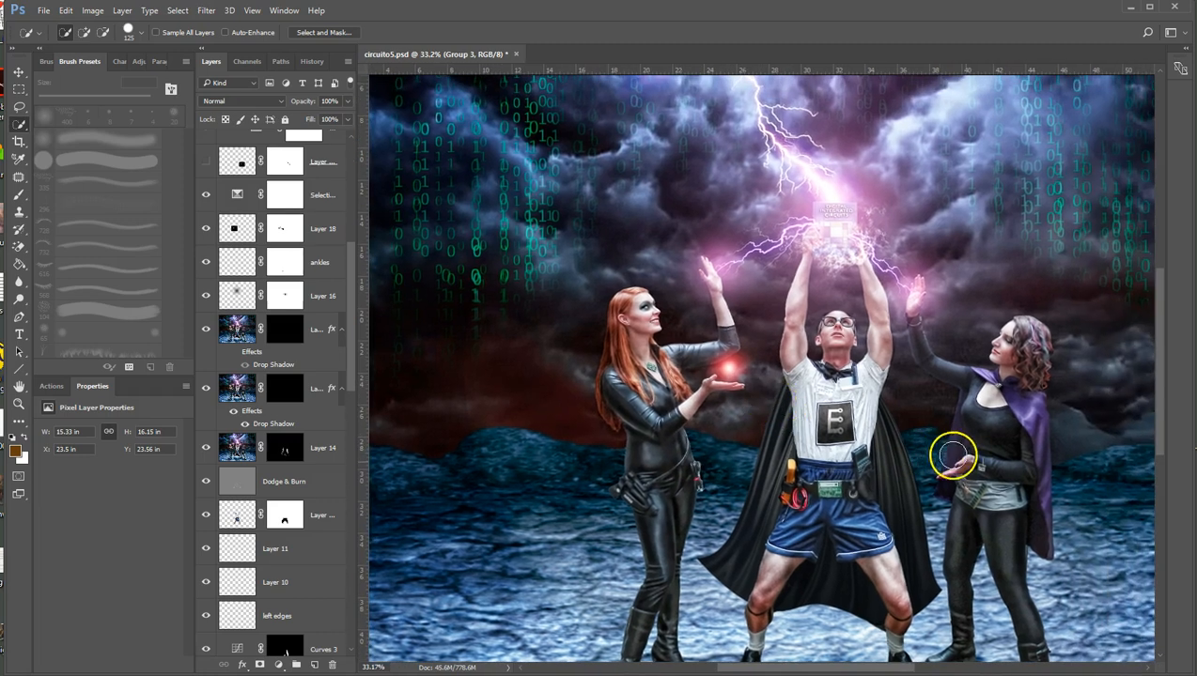
click(206, 164)
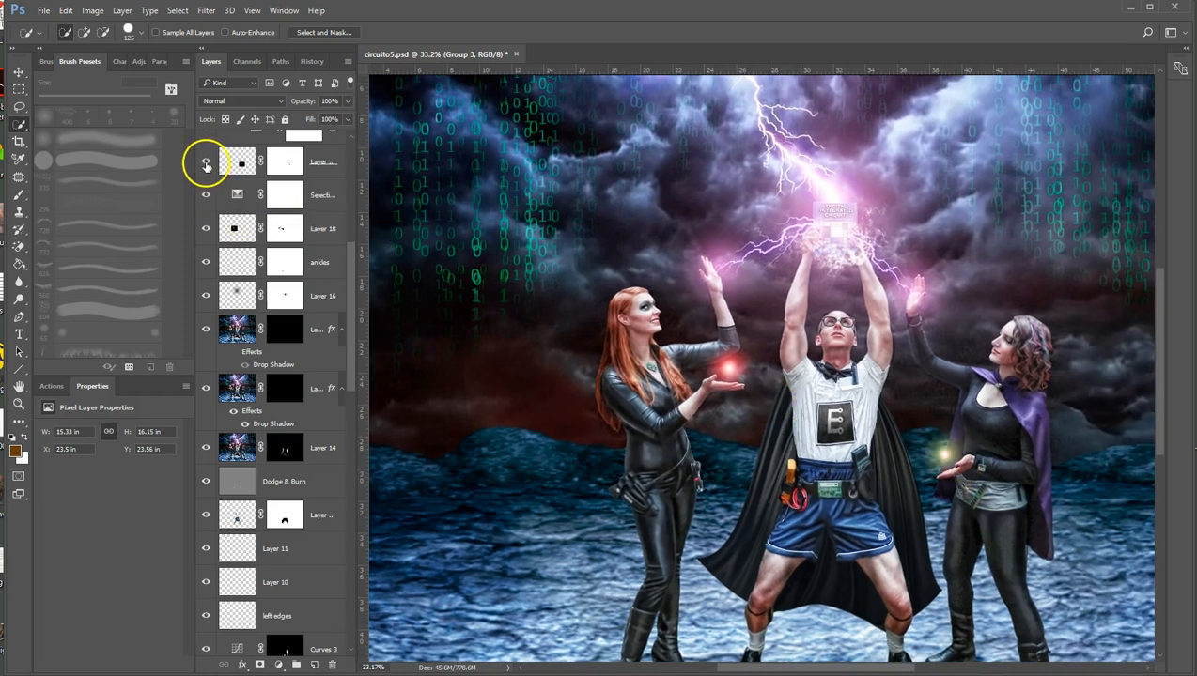
Compare the clipped adjustment's effect on the color of the glow over the caped woman's palm, leaving it shown
scroll(219, 231, up, 2)
click(204, 201)
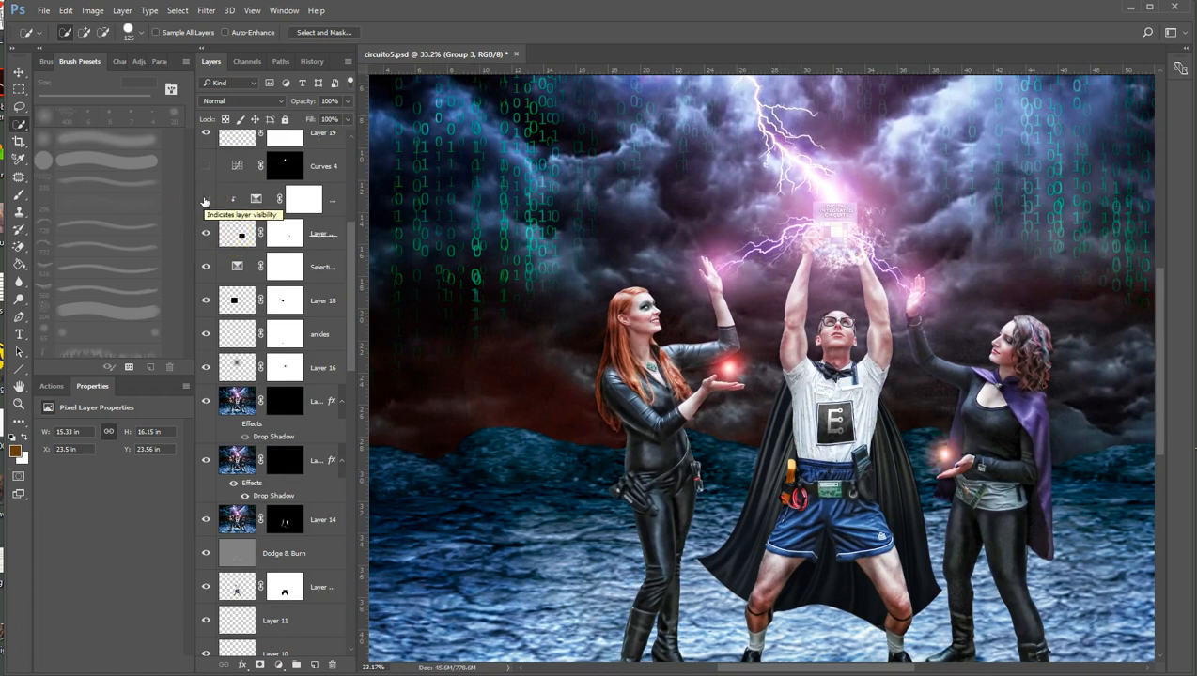
click(205, 200)
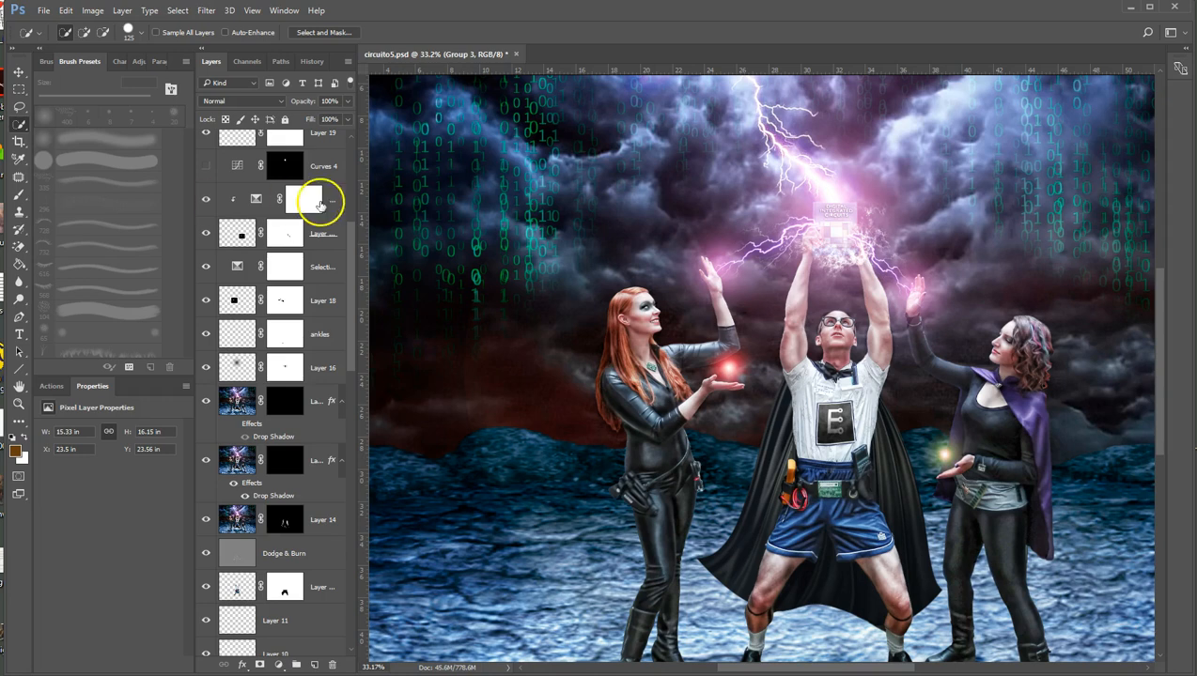
Show the Curves 4 adjustment and compare its effect on the Digital Integrated Circuits book up close
scroll(252, 212, up, 2)
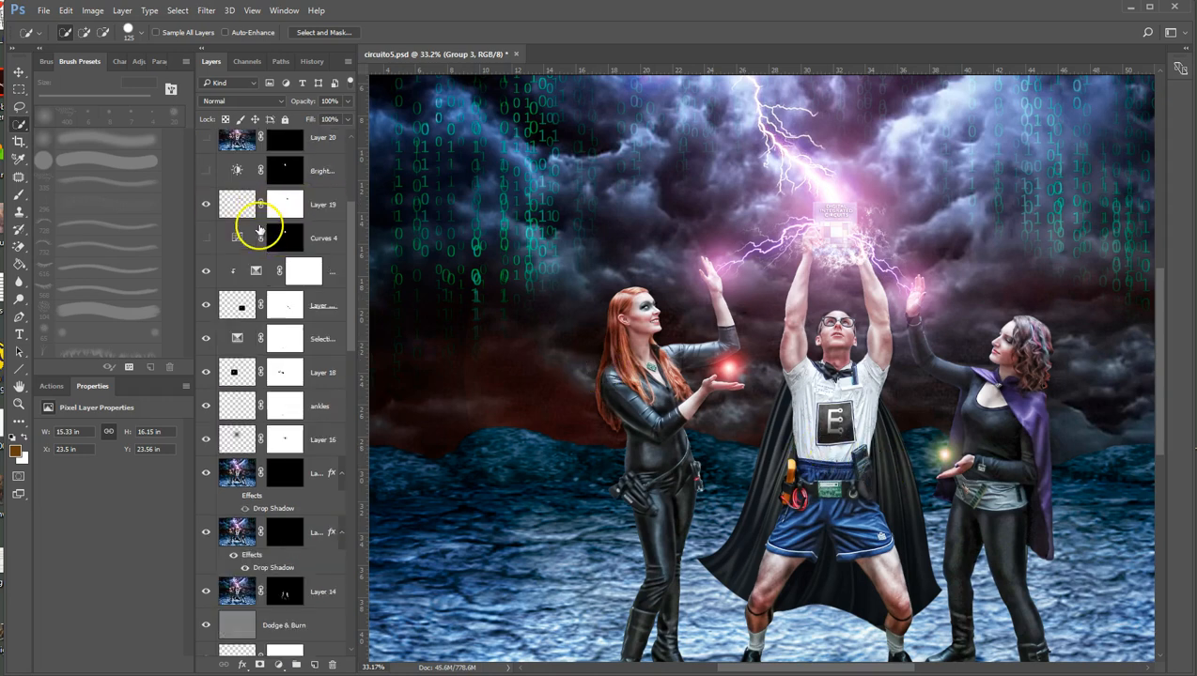
click(205, 241)
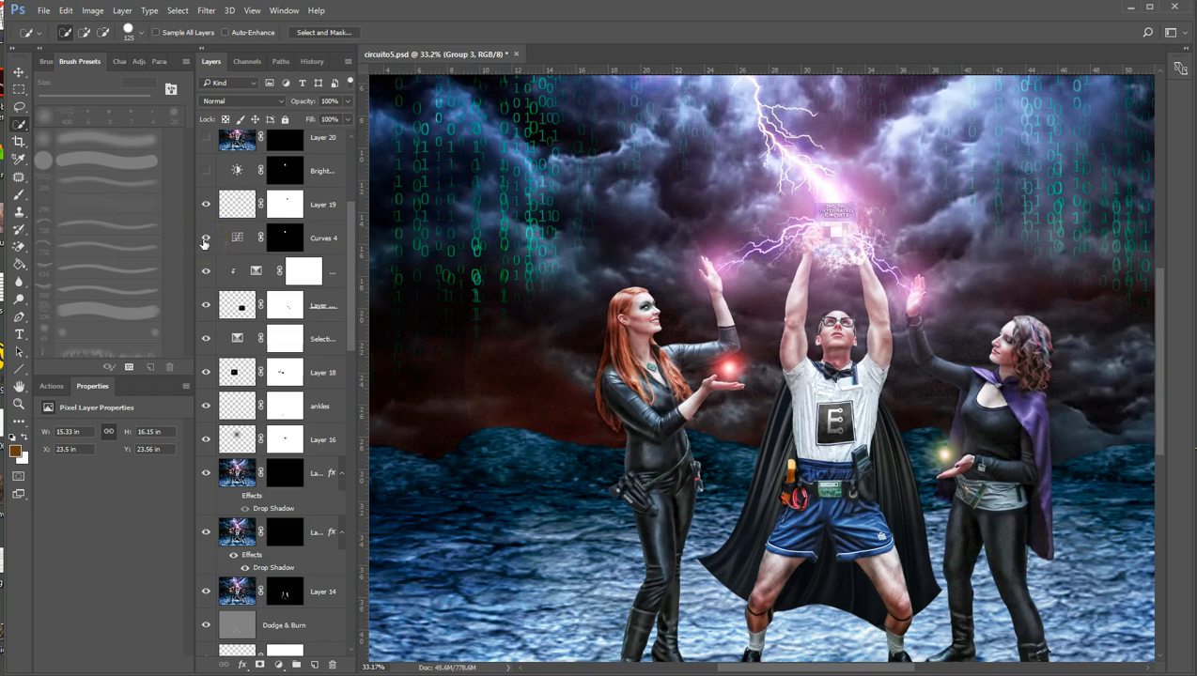
click(205, 240)
scroll(788, 214, up, 5)
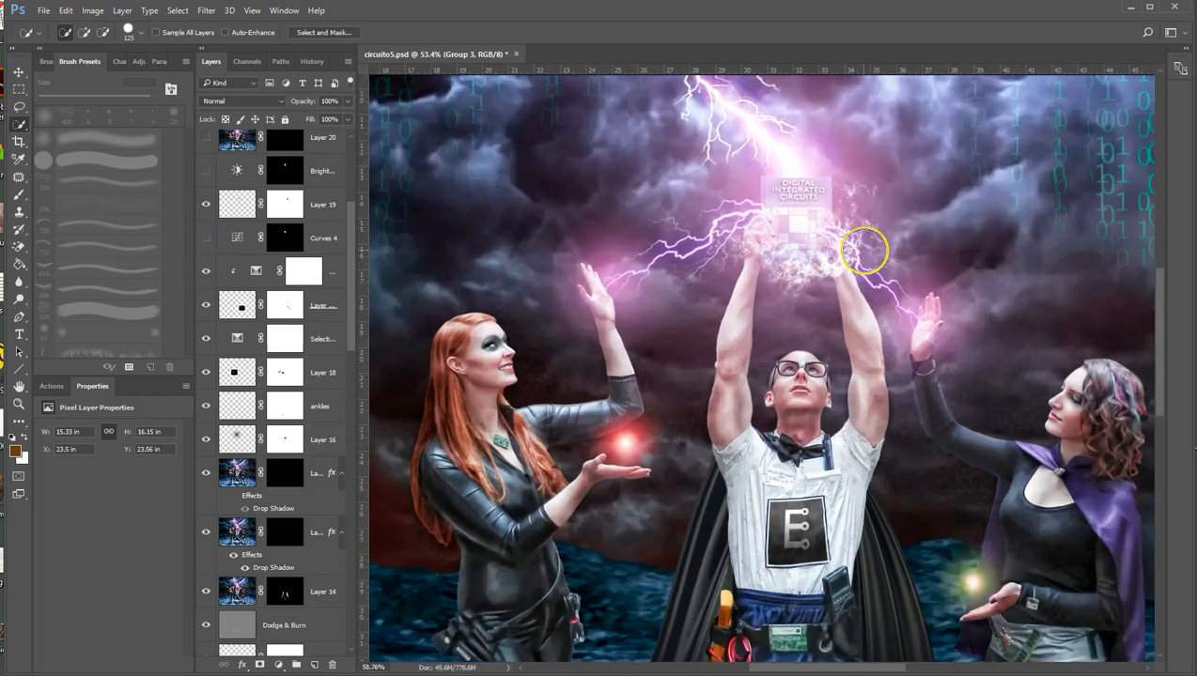
scroll(867, 307, up, 2)
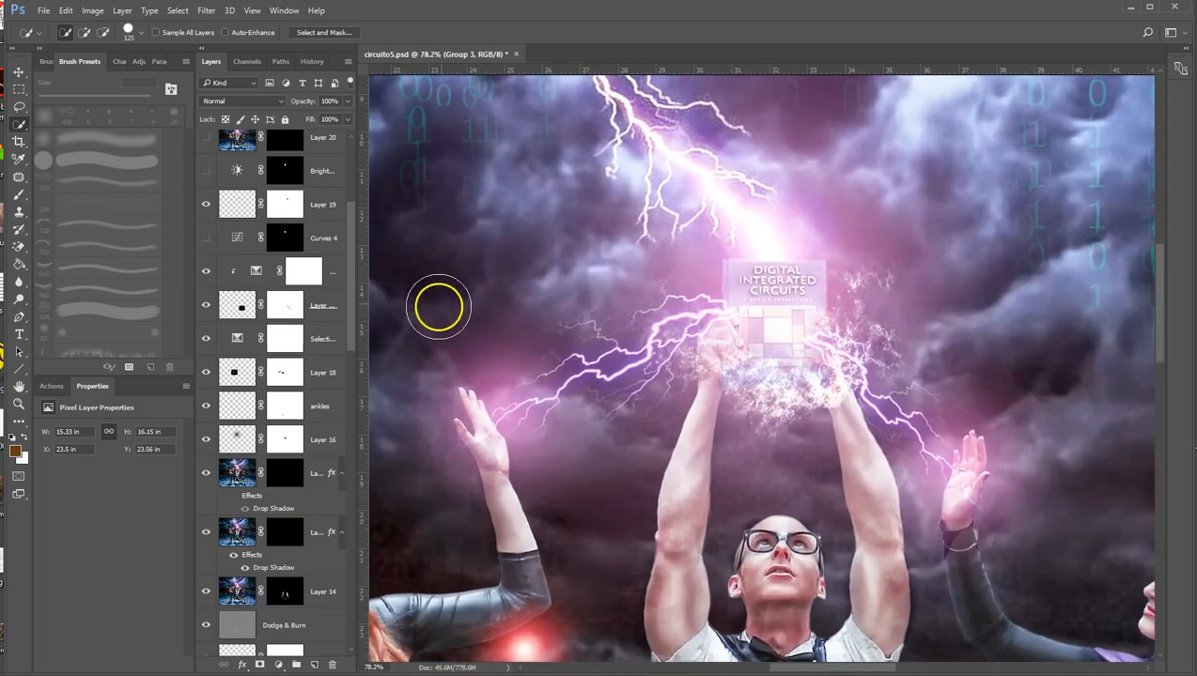
scroll(279, 273, up, 2)
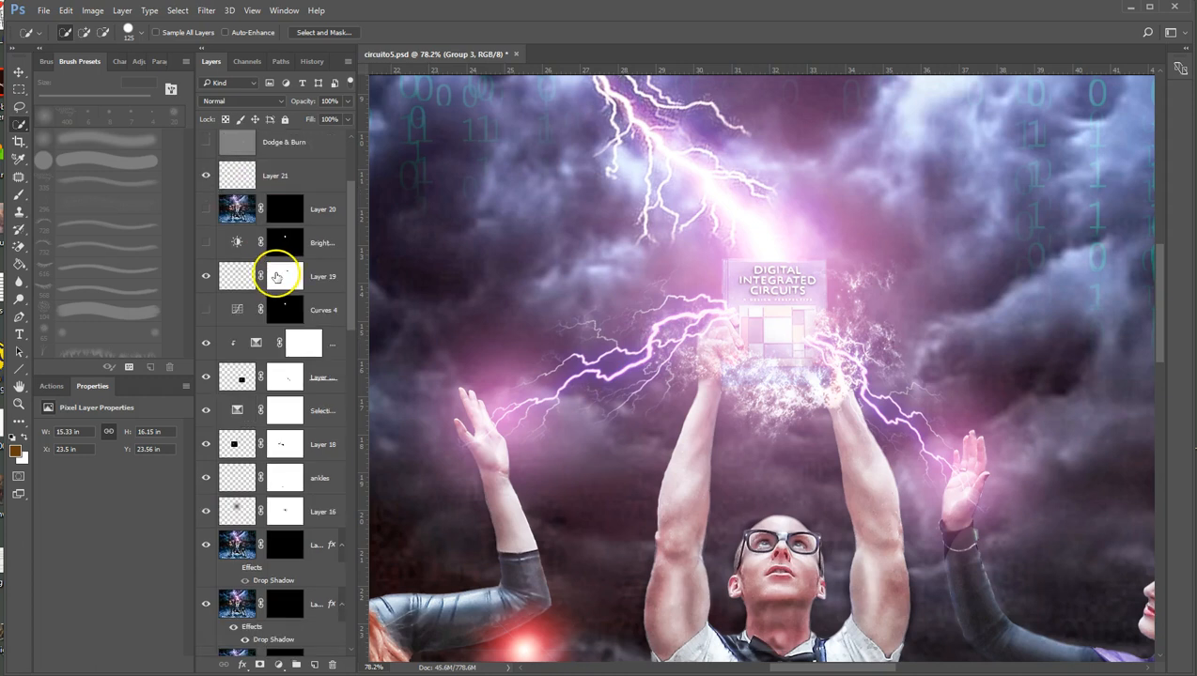
click(206, 311)
click(206, 311)
click(206, 311)
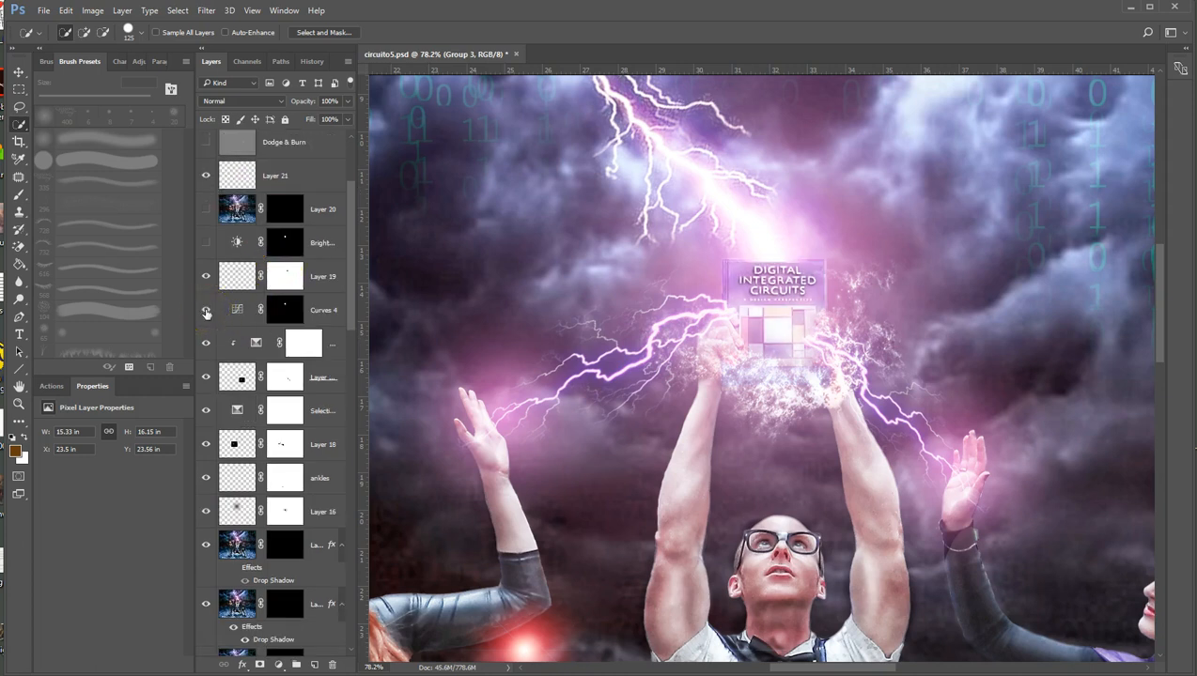
click(206, 311)
click(206, 311)
Show the brightness adjustment above Layer 19 and compare its effect on the book cover
click(207, 242)
click(207, 242)
click(206, 242)
Show Layer 20 above the brightness adjustment and view its effect on the whole composite
scroll(206, 243, up, 2)
click(203, 281)
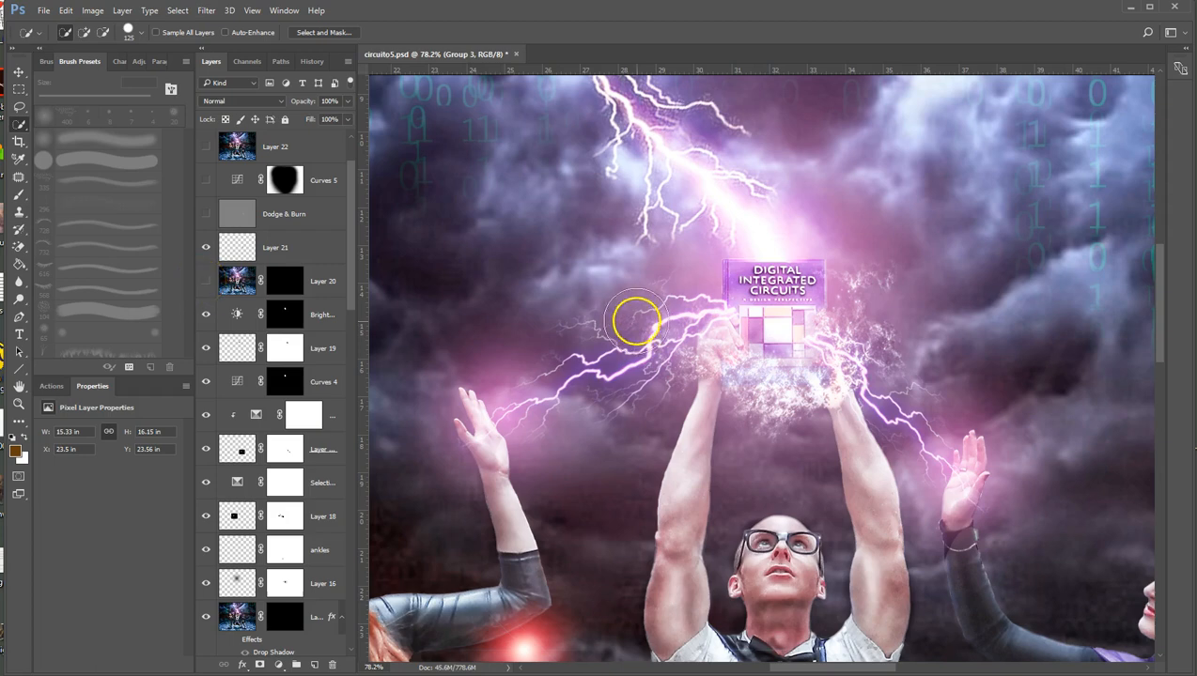
scroll(635, 321, down, 2)
click(206, 281)
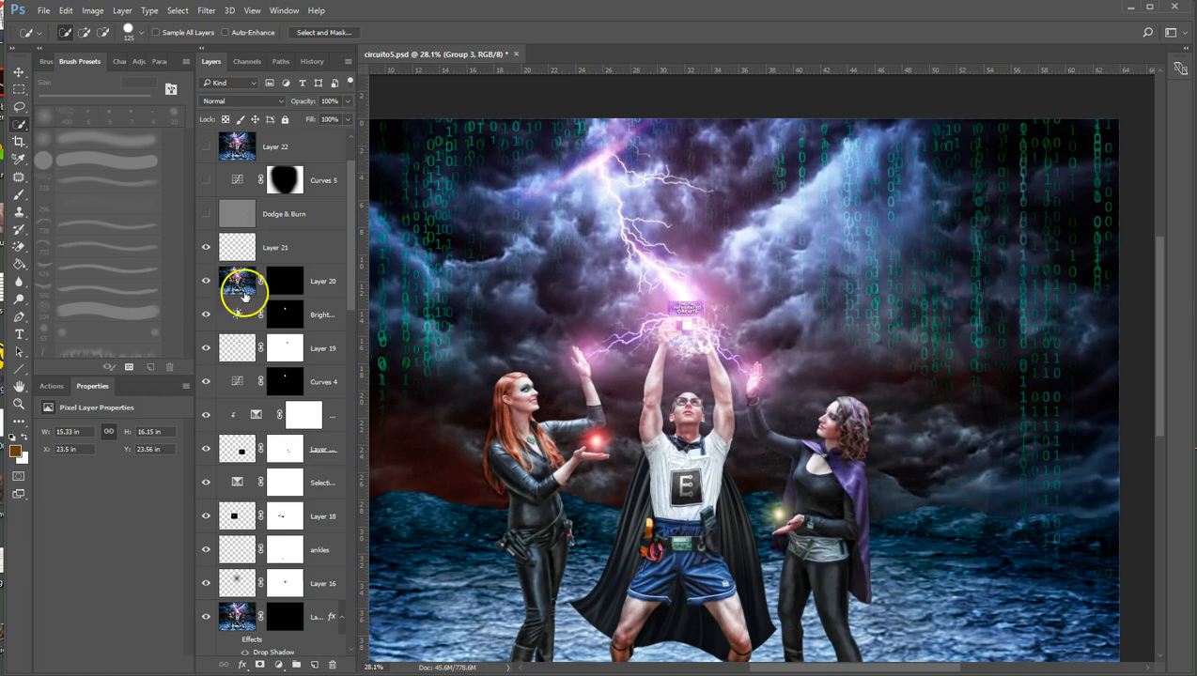
Check Layer 21, and show the Dodge & Burn layer above it, comparing its highlights and shadows on the caped woman up close
scroll(209, 286, up, 2)
click(205, 321)
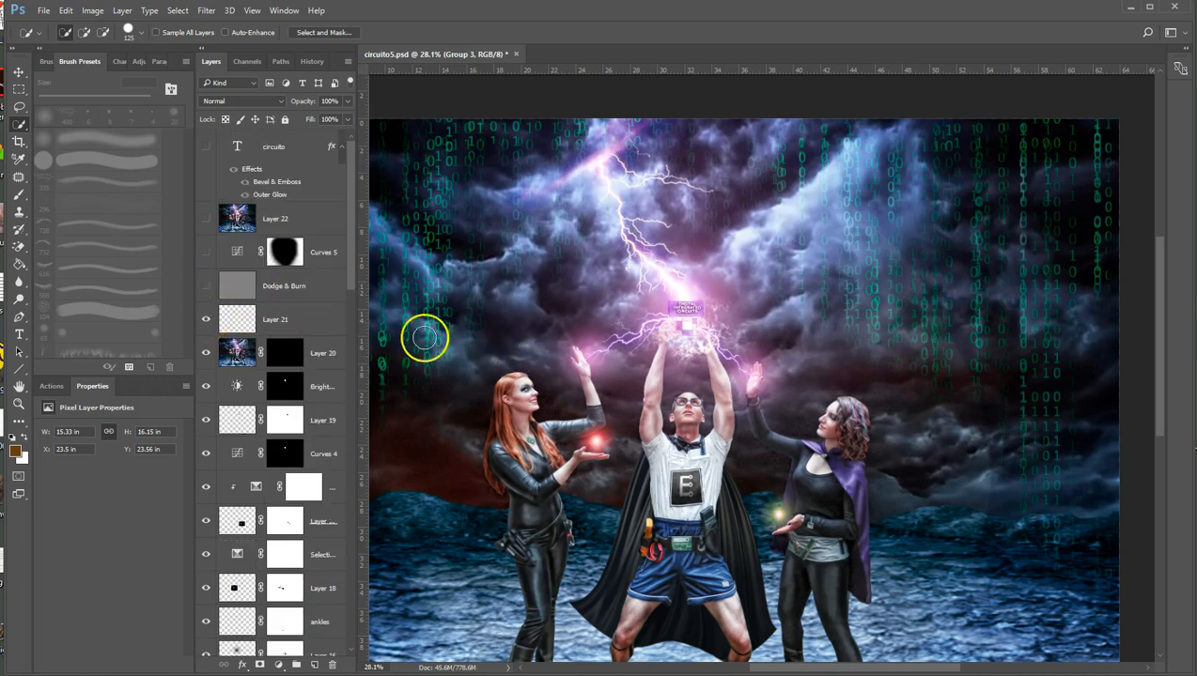
click(207, 287)
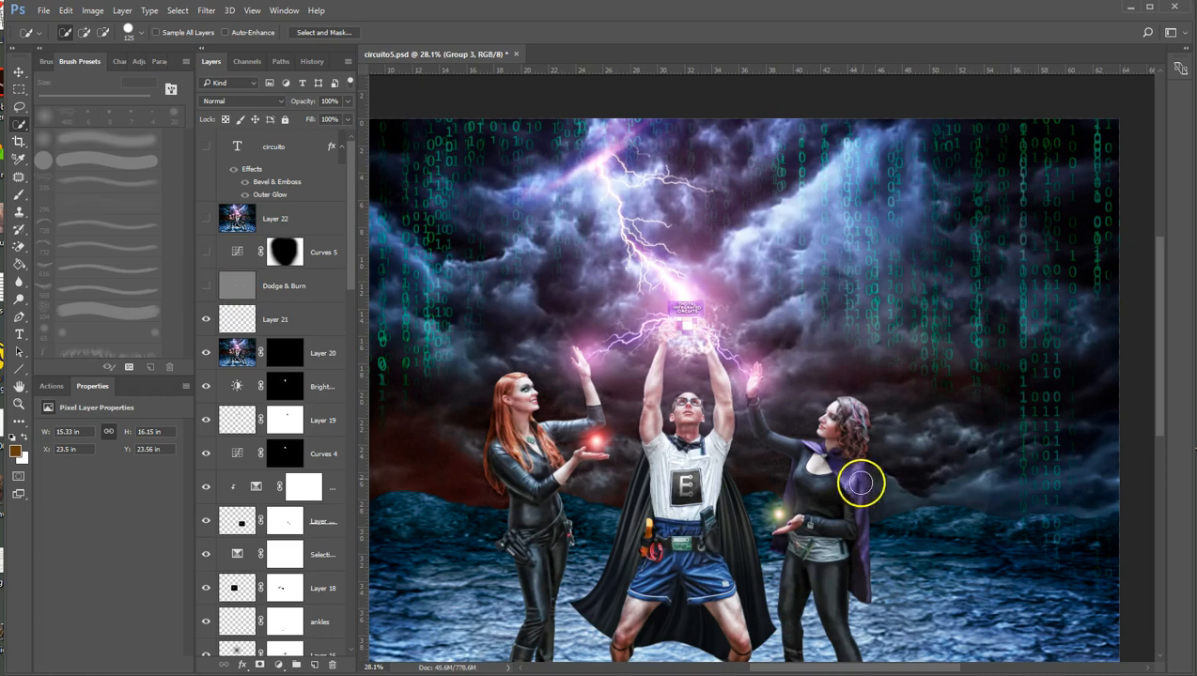
scroll(864, 481, up, 5)
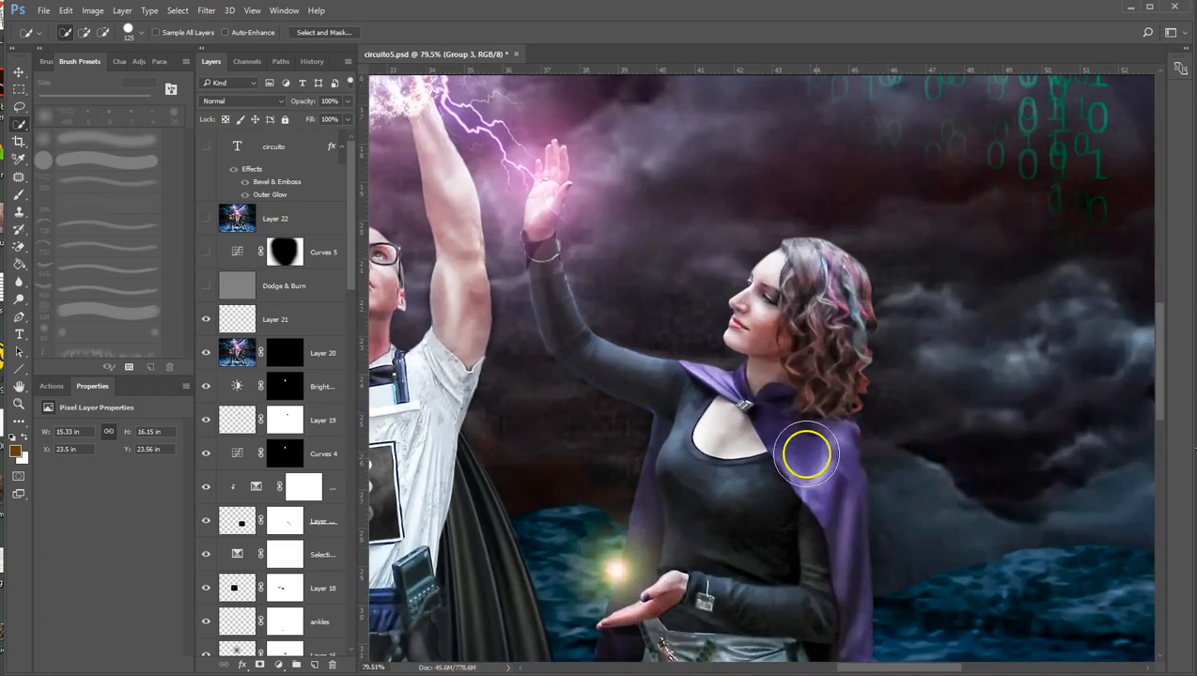
click(207, 286)
click(207, 286)
click(207, 286)
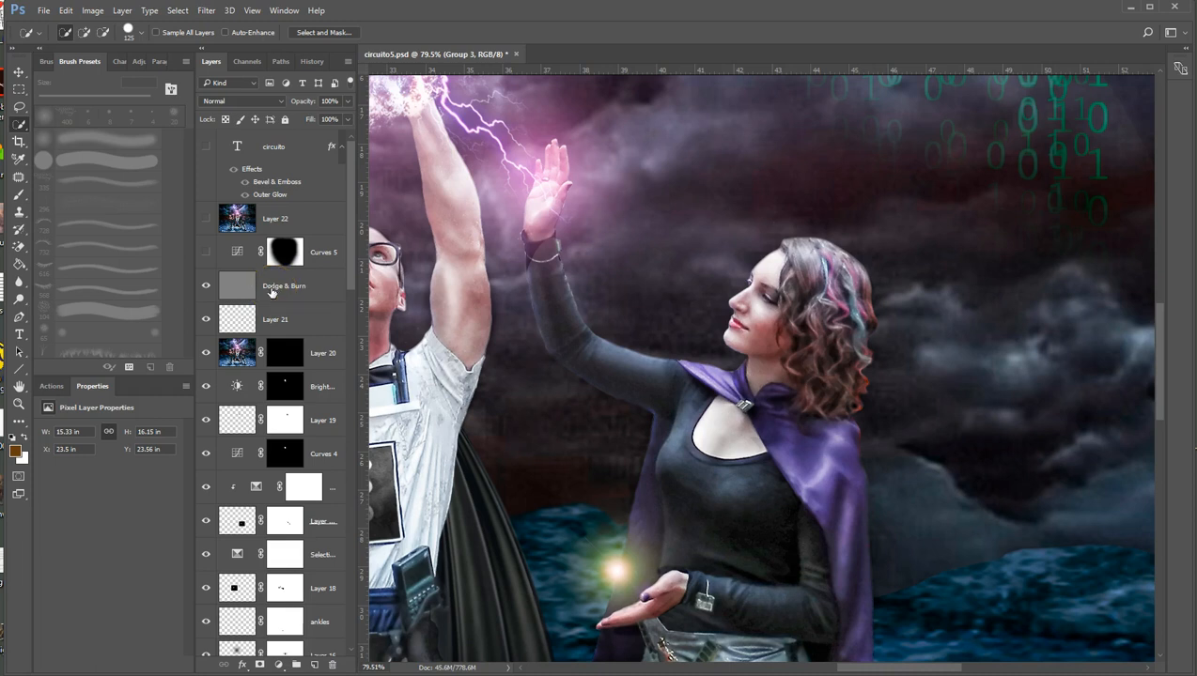
Show the Curves 5 adjustment and compare its masked darkening around the edges of the whole image
key(ctrl+0)
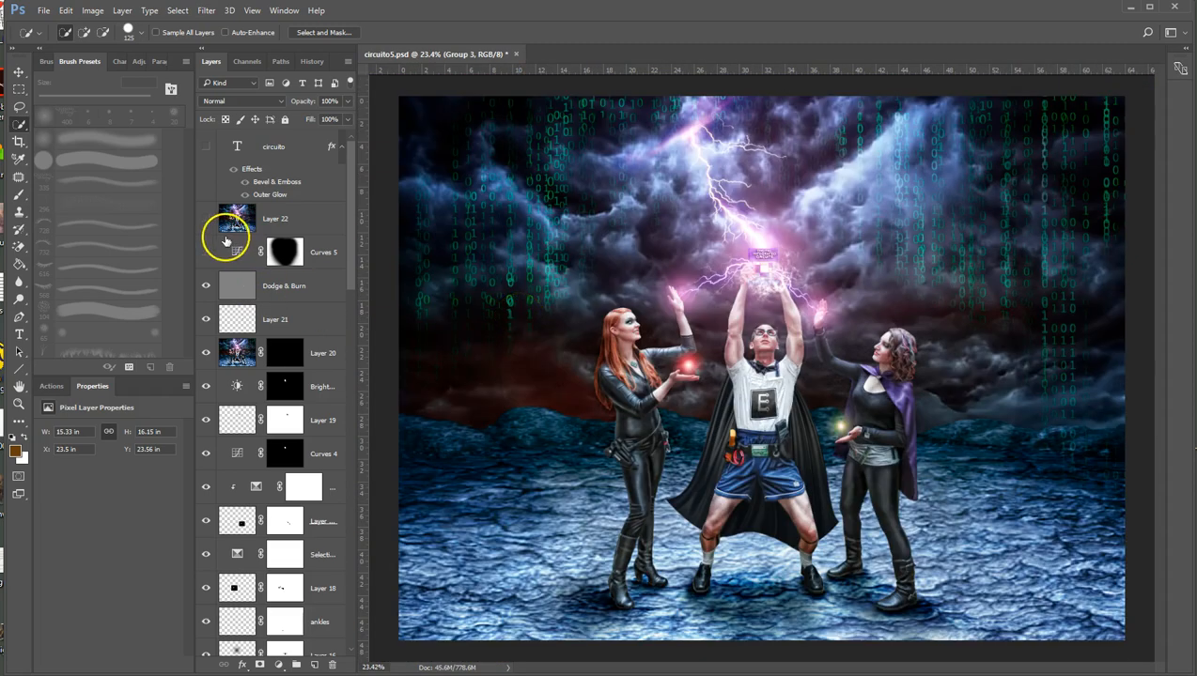
click(205, 254)
click(205, 254)
click(205, 254)
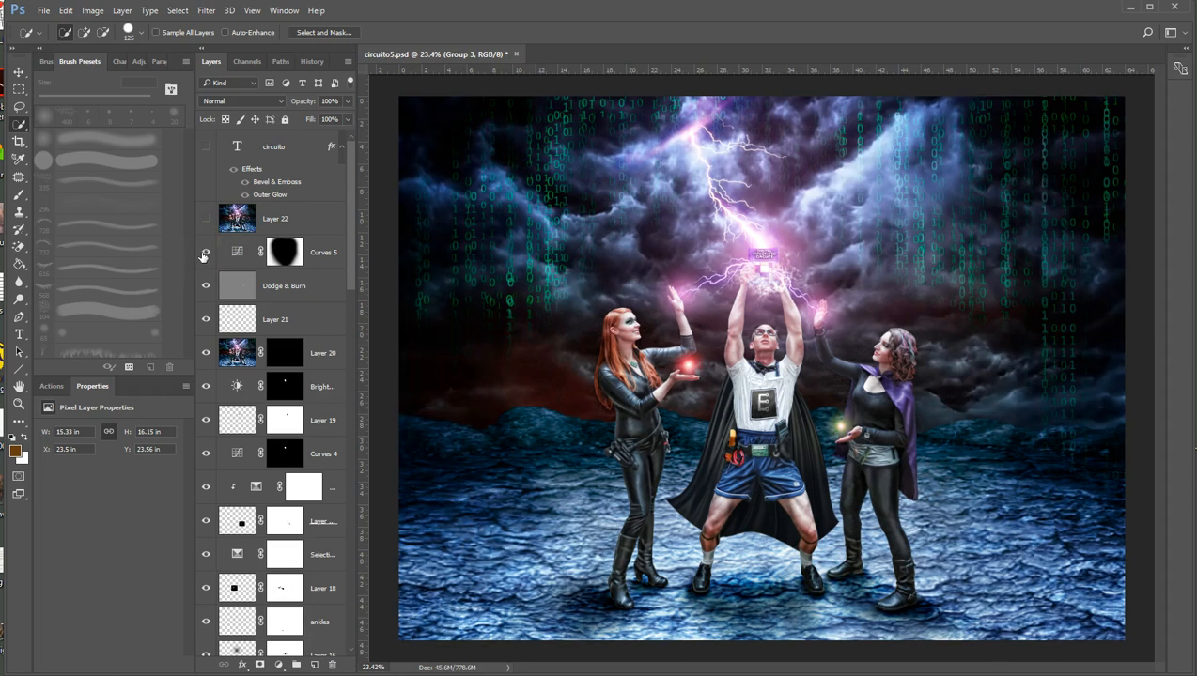
click(205, 253)
click(205, 254)
Show the merged Layer 22 above Curves 5 and compare its effect on the whole image
click(205, 218)
click(205, 218)
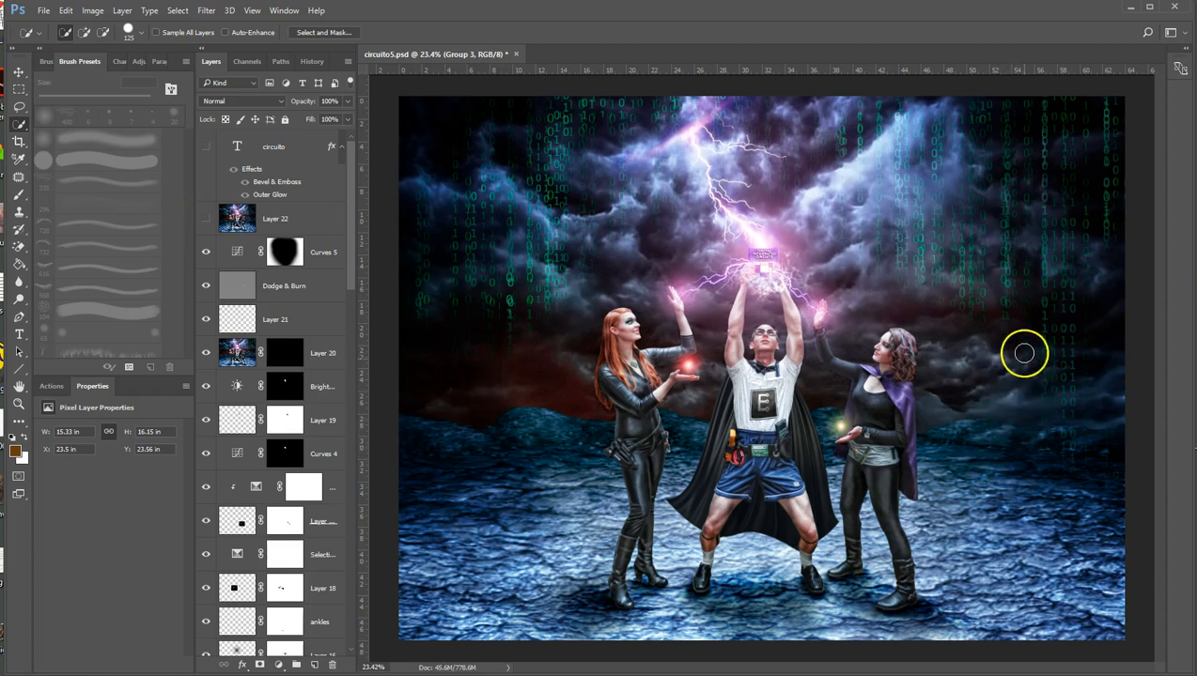
click(207, 219)
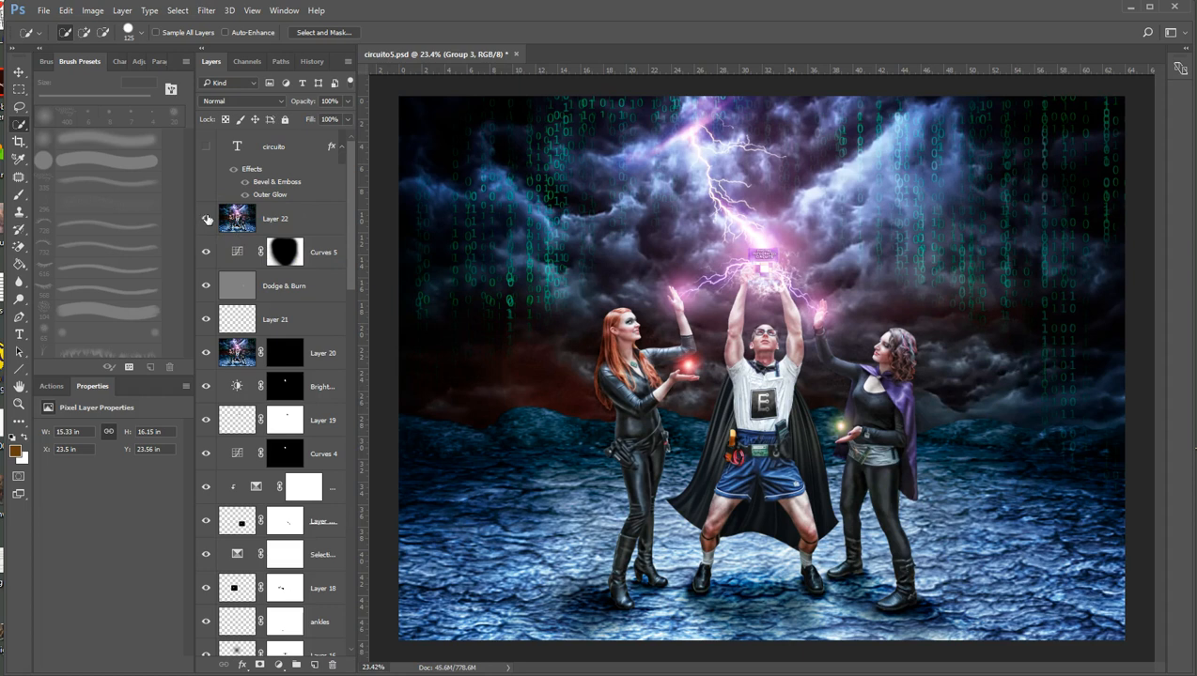
click(206, 219)
drag(290, 417, 294, 402)
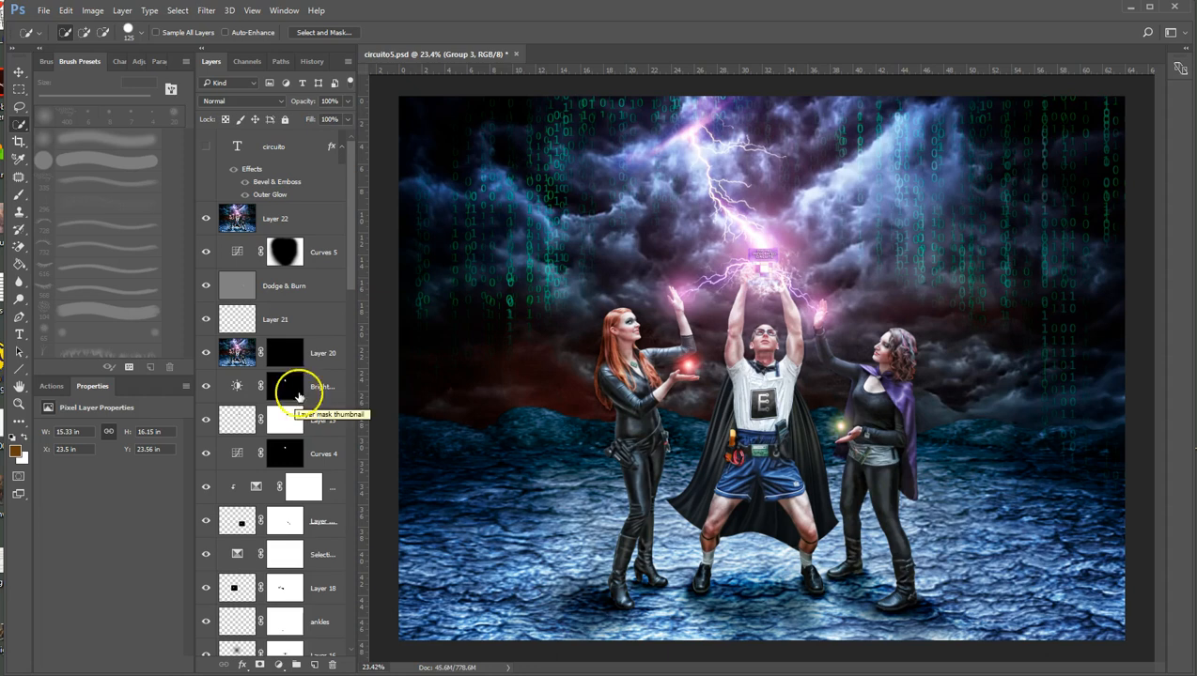